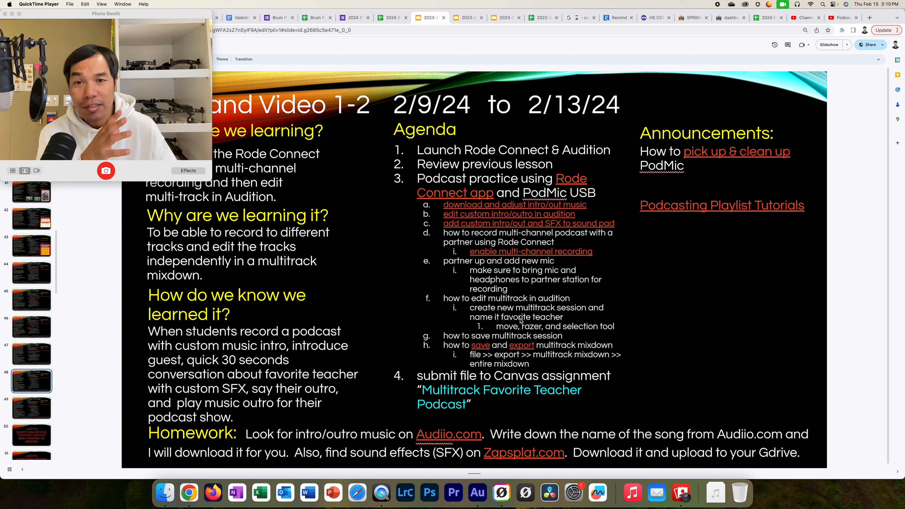
- Switch to Finder and inspect NT1 5th Gen Mic1.wav, PodMic USB Mic2.wav and Sounds.wav in the 2-15-24 folder
click(276, 49)
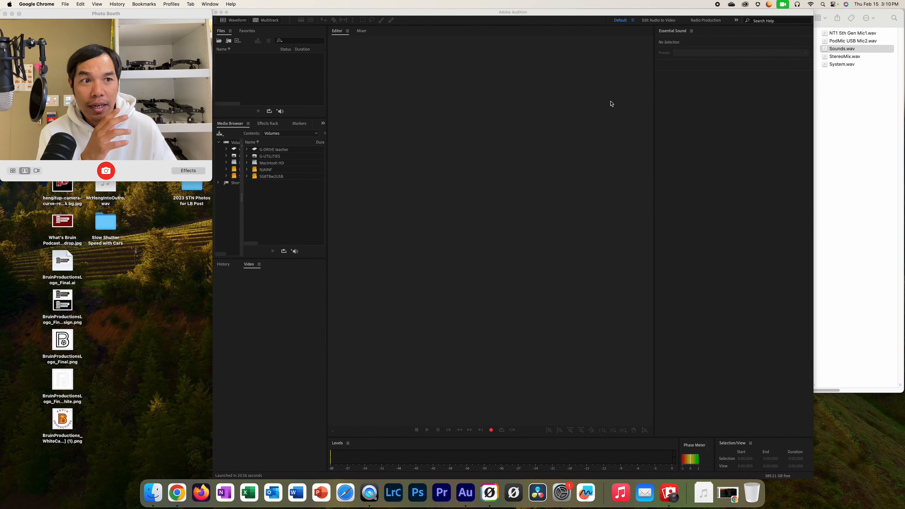
click(835, 109)
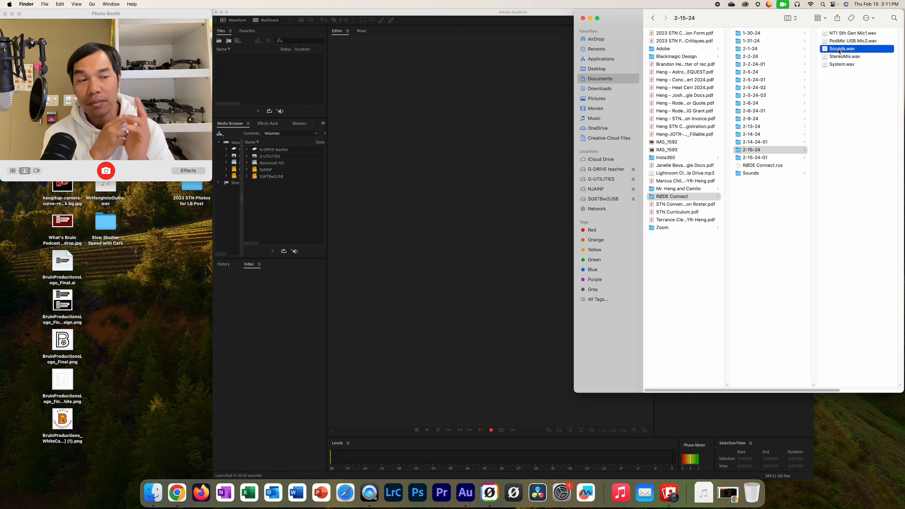
click(833, 33)
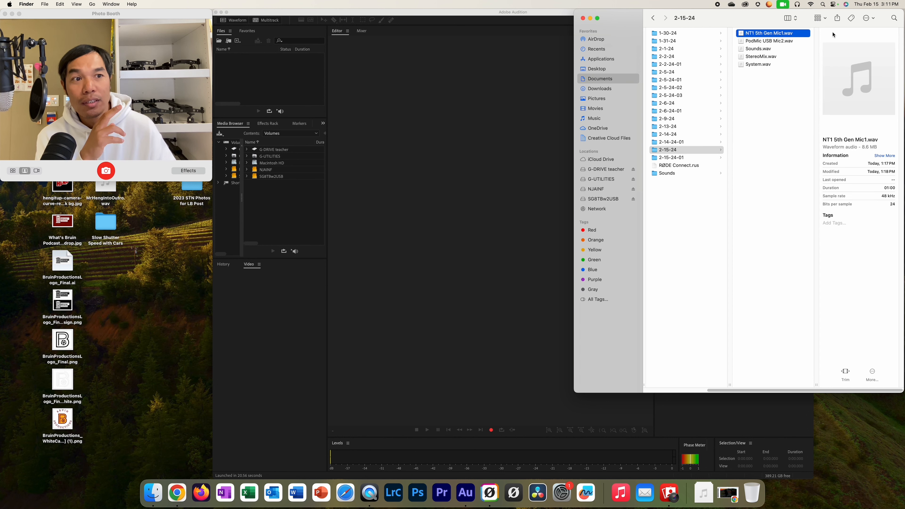
click(755, 42)
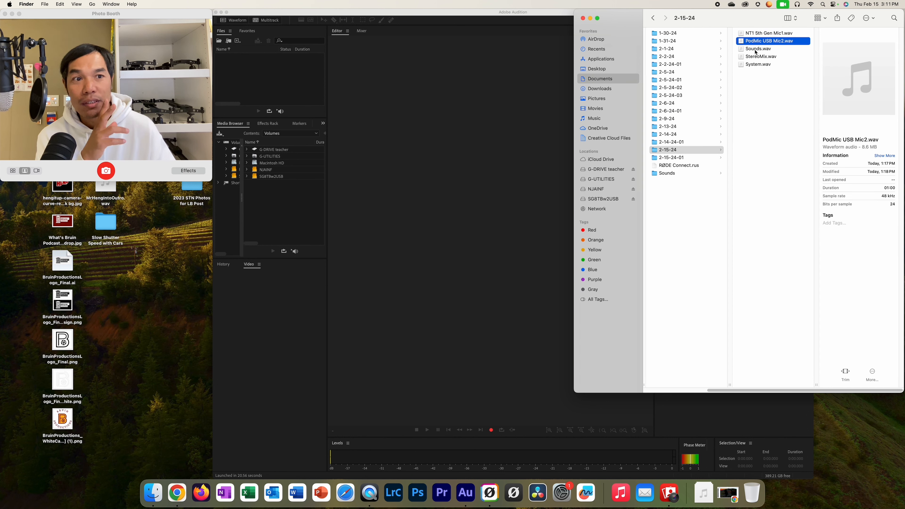
click(755, 50)
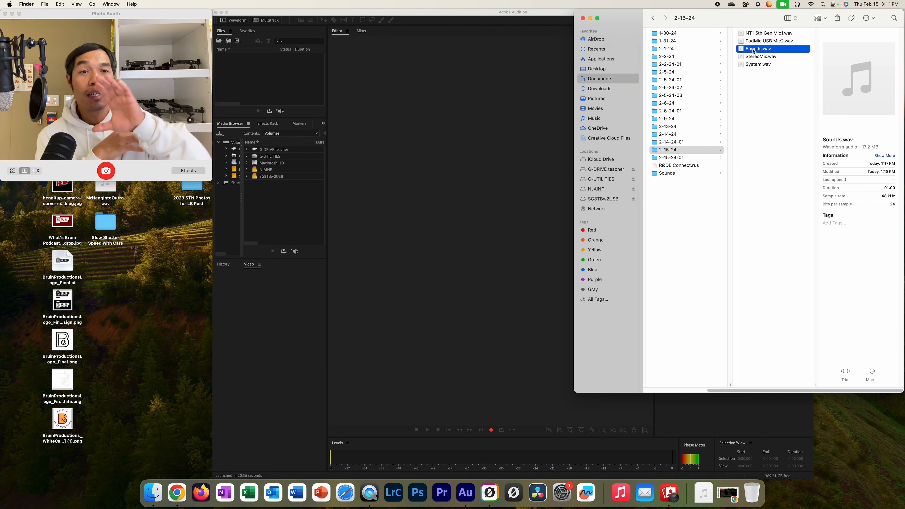
- Switch to Adobe Audition, start a file import and browse to the 2-15-24 folder in Documents > RØDE Connect
click(494, 91)
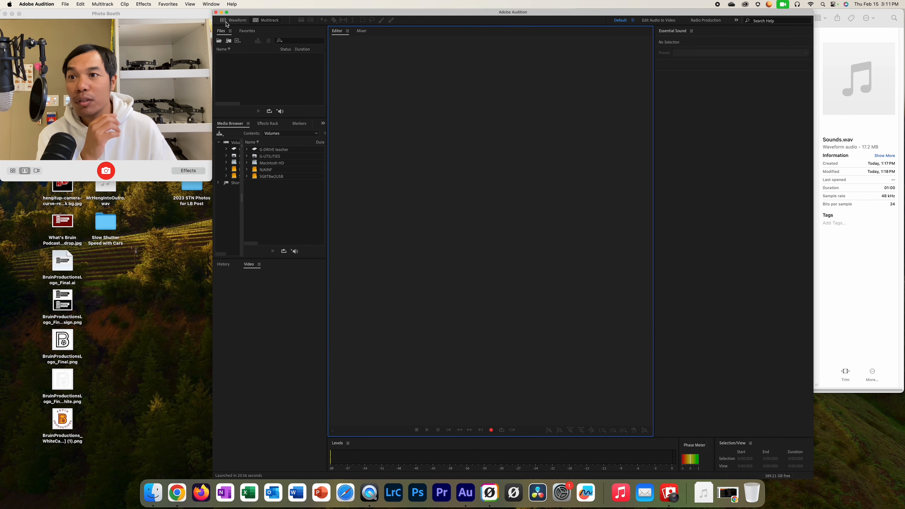
click(65, 4)
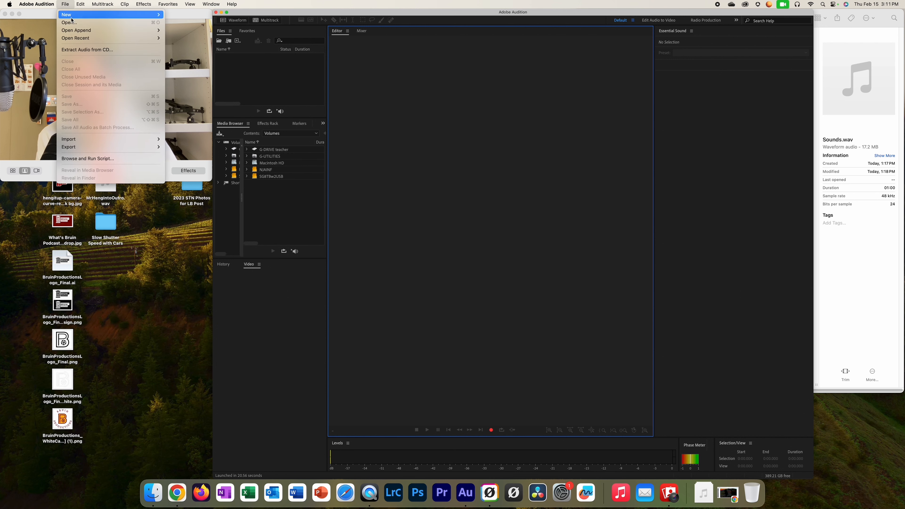
mouse_move(107, 139)
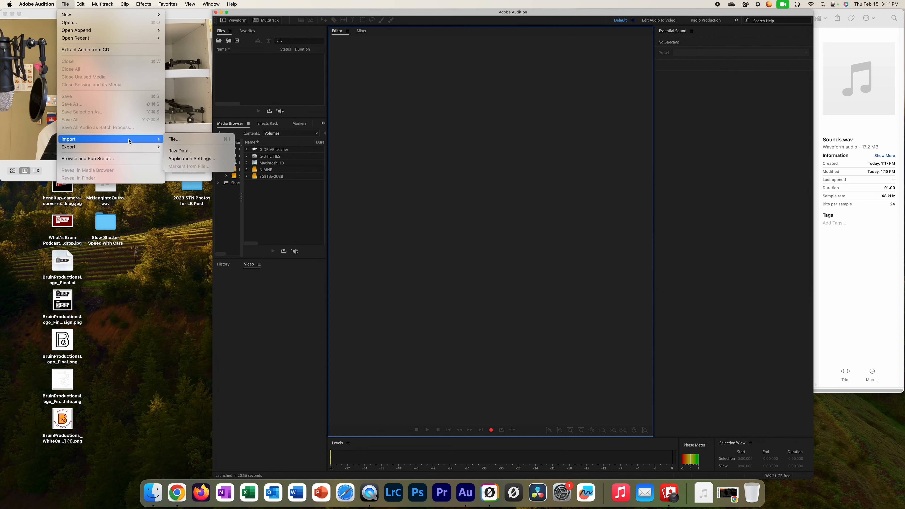
click(189, 139)
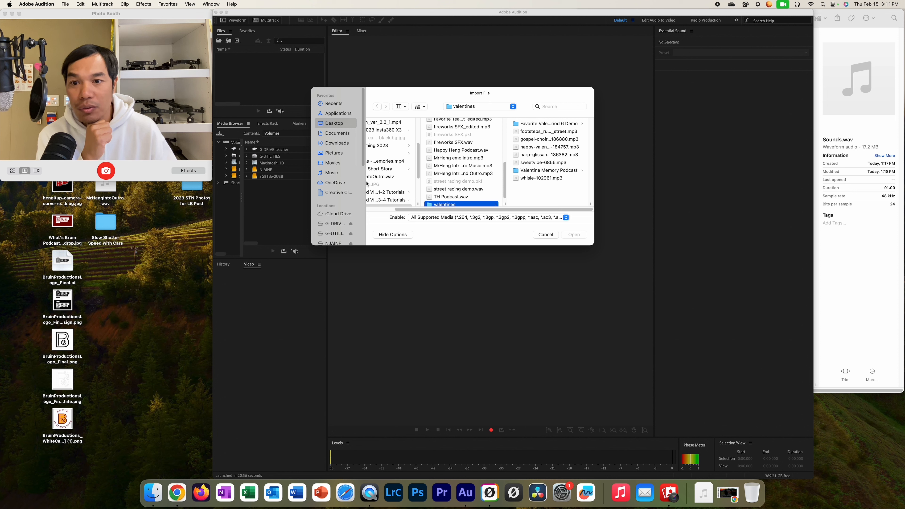
click(337, 133)
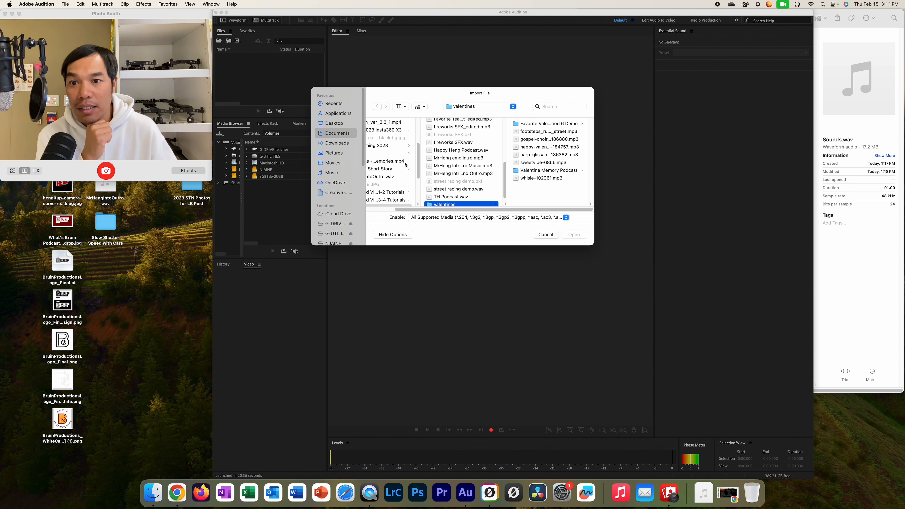
drag(451, 156, 449, 192)
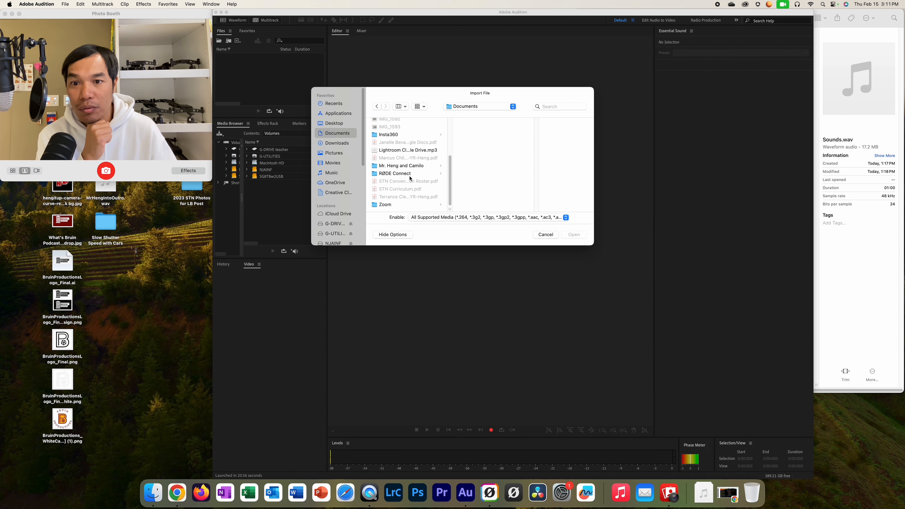
click(410, 174)
scroll(502, 197, down, 5)
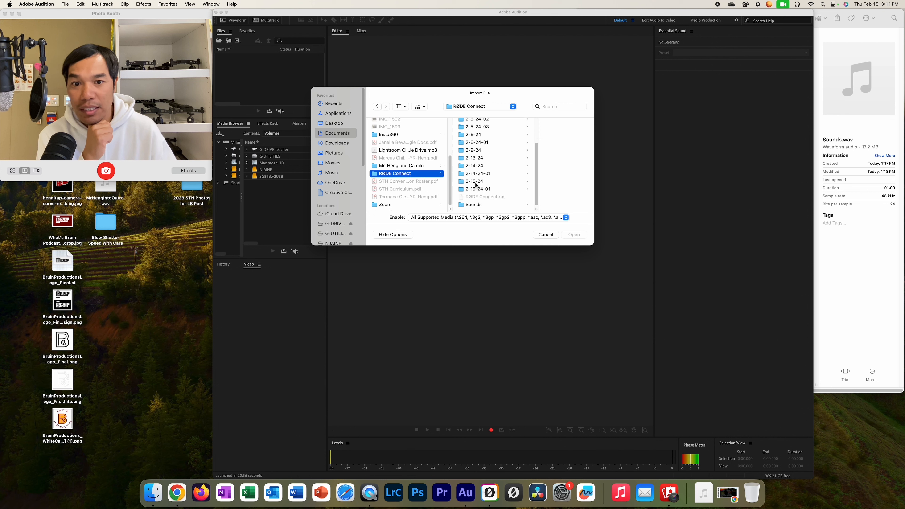
click(486, 181)
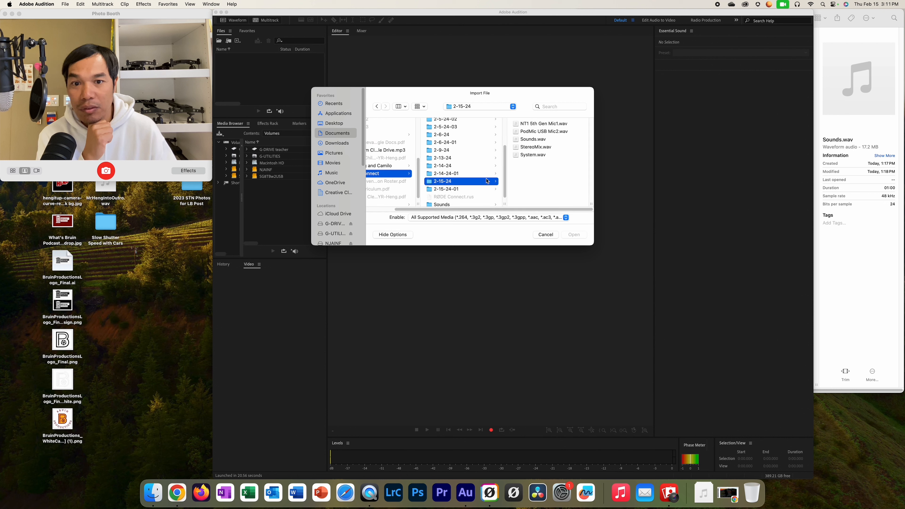
- Import NT1 5th Gen Mic1.wav, PodMic USB Mic2.wav and Sounds.wav together
click(519, 125)
shift+click(463, 134)
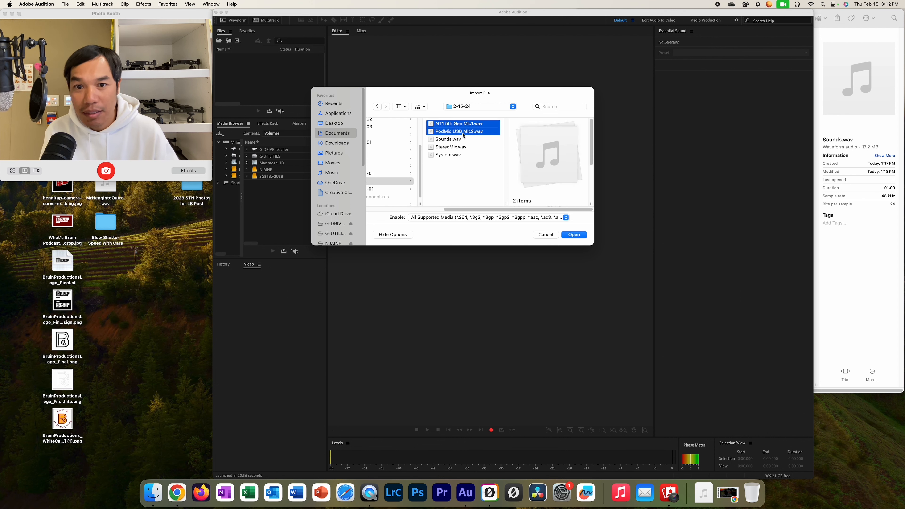
shift+click(437, 140)
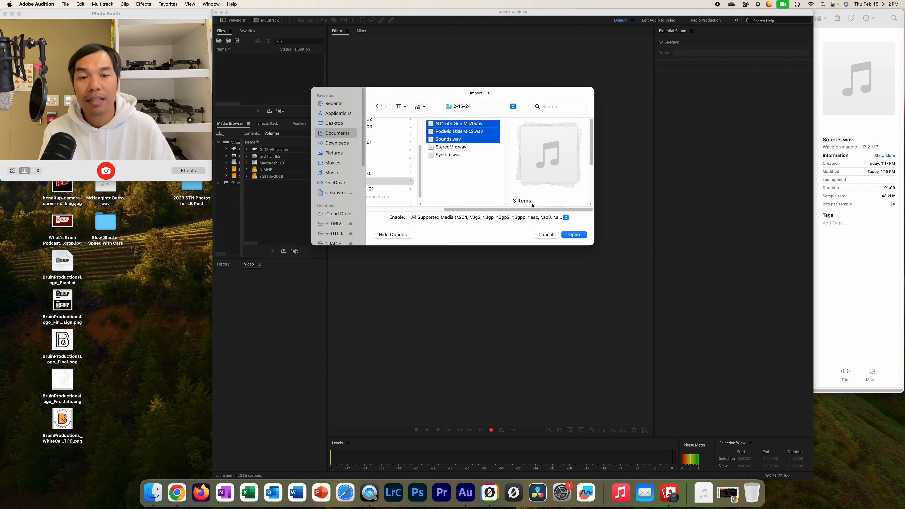
click(575, 235)
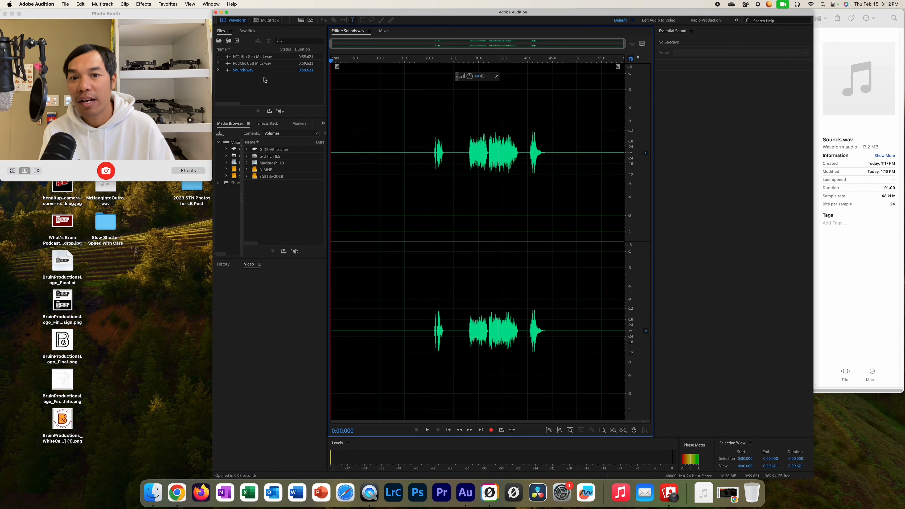
- Start a new multitrack session and name it "Favorite Valentine Memory Demo"
click(270, 23)
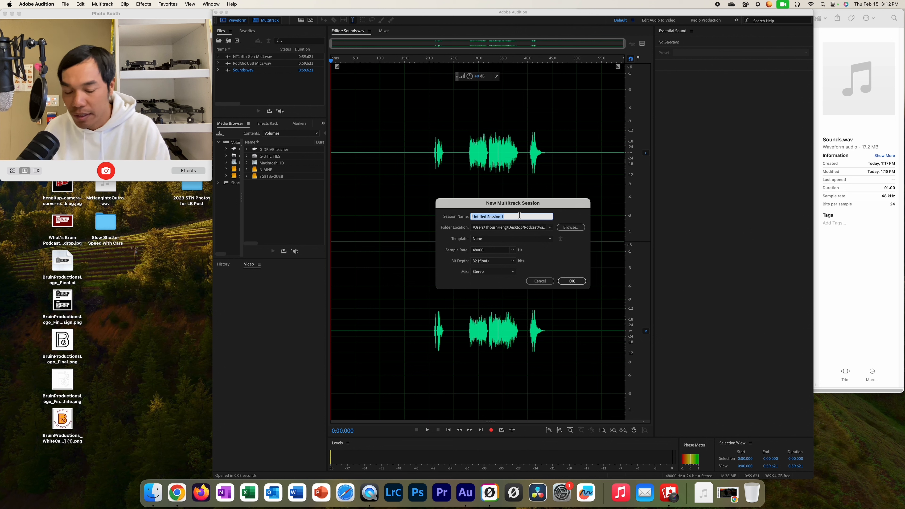
text(Favmo)
key(BackSpace)
key(BackSpace)
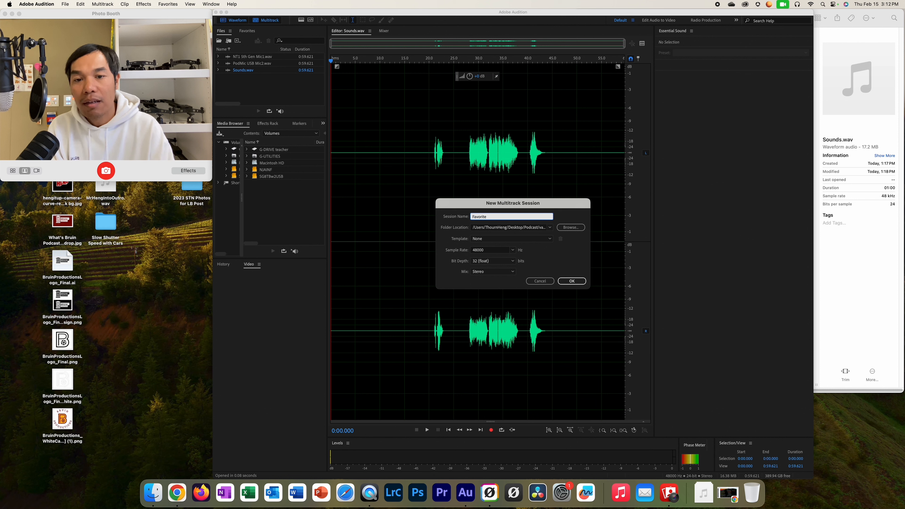
text(orite Valentine)
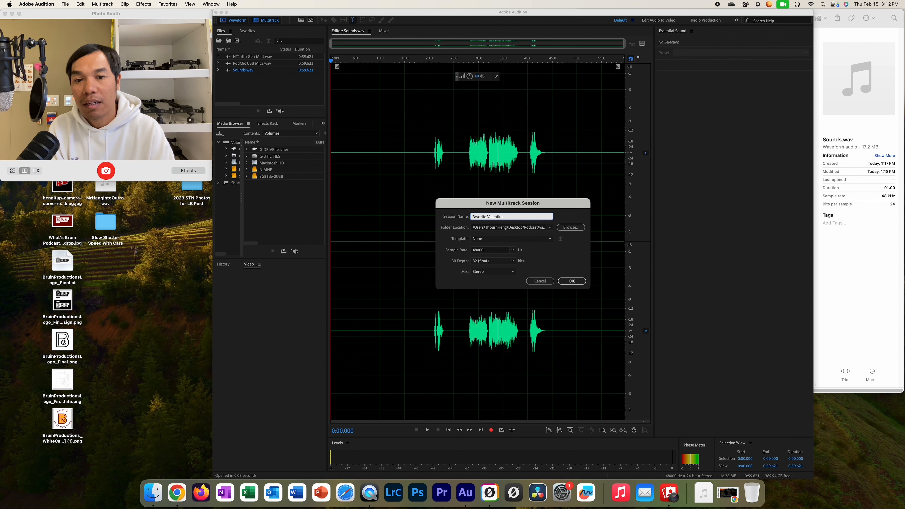
text( Memory Demo)
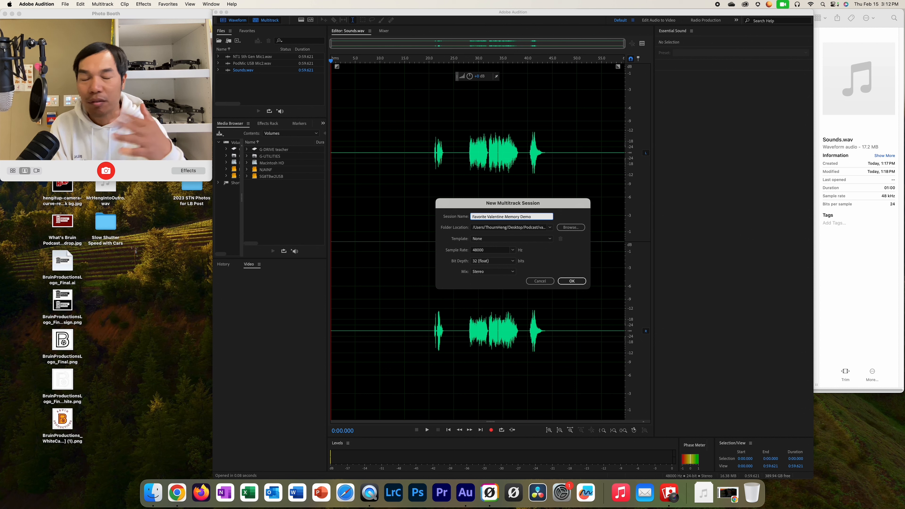
- Set the session's folder location to the valentines folder inside the Podcast folder on the Desktop
click(571, 228)
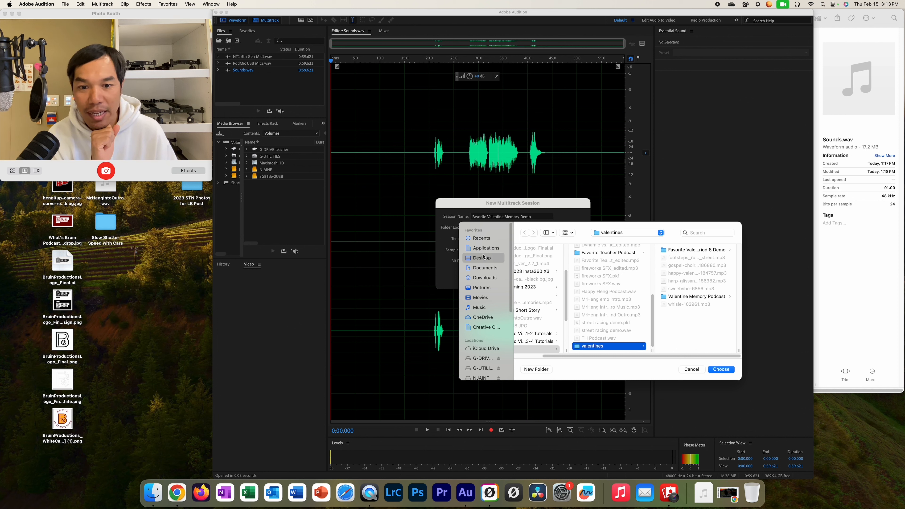
click(471, 259)
drag(595, 273, 589, 323)
click(534, 289)
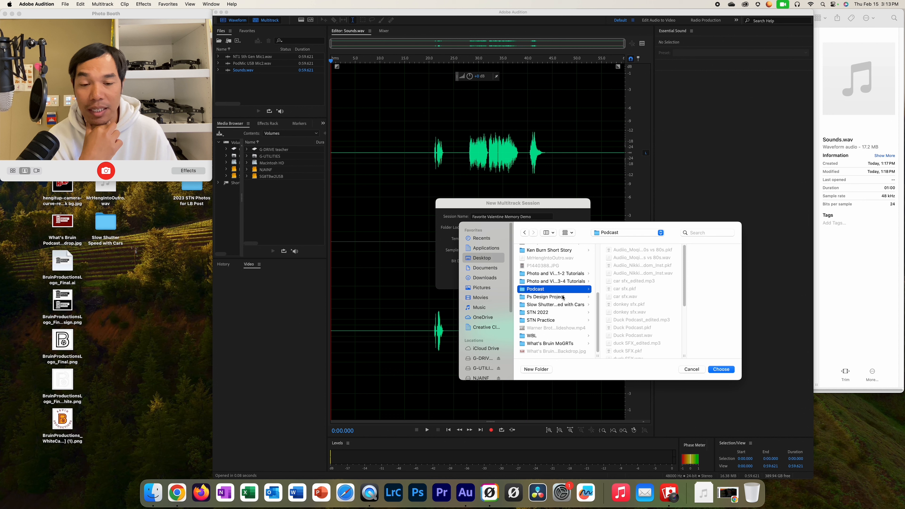
scroll(627, 321, down, 5)
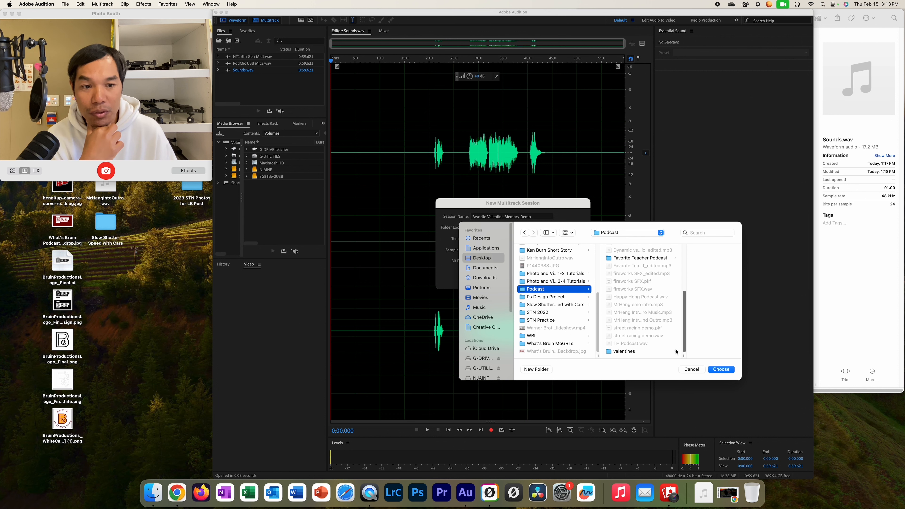
click(620, 352)
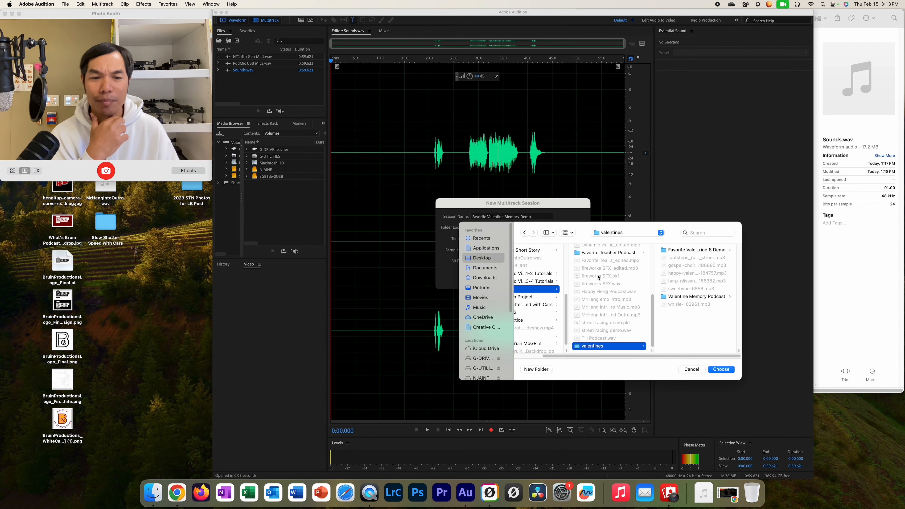
click(721, 370)
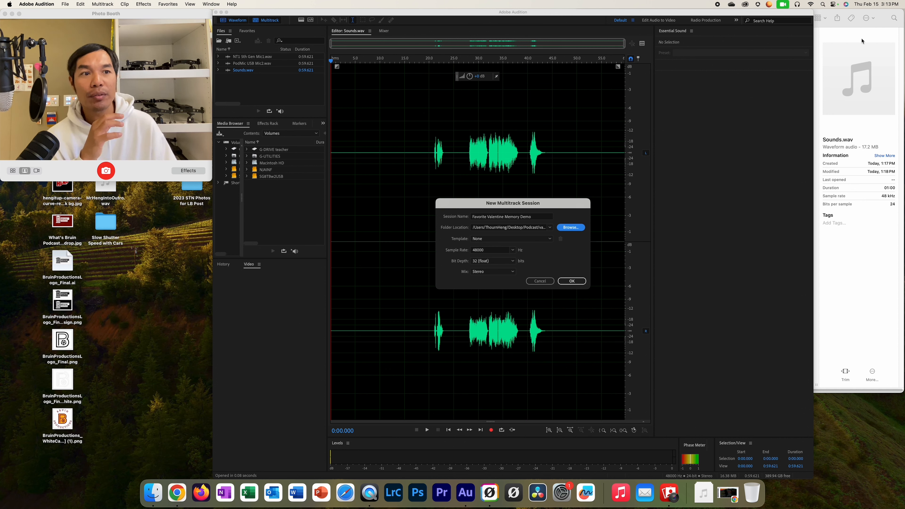
- Switch to Finder and view the contents of the valentines folder in the Desktop's Podcast folder
click(837, 46)
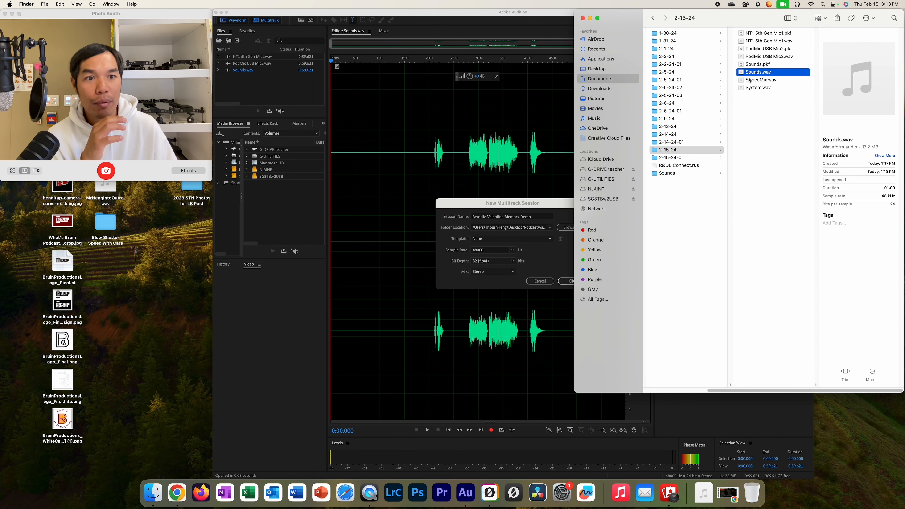
click(597, 69)
click(673, 198)
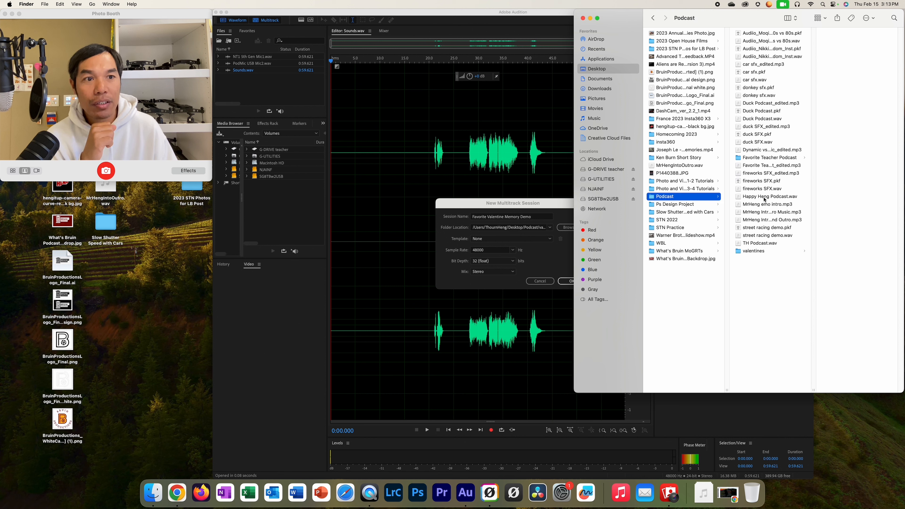
click(760, 251)
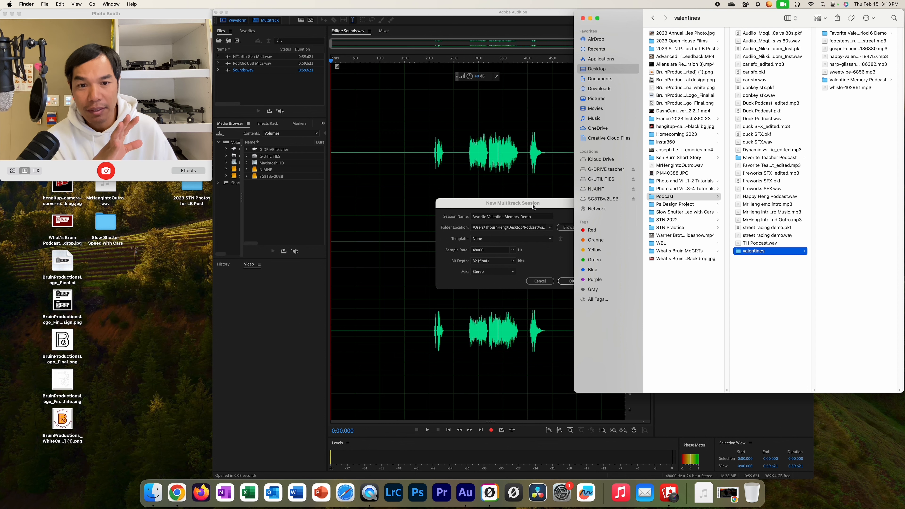
- Create the multitrack session in Audition and open its new Favorite Valentine Memory Demo folder in Finder
click(554, 215)
click(572, 280)
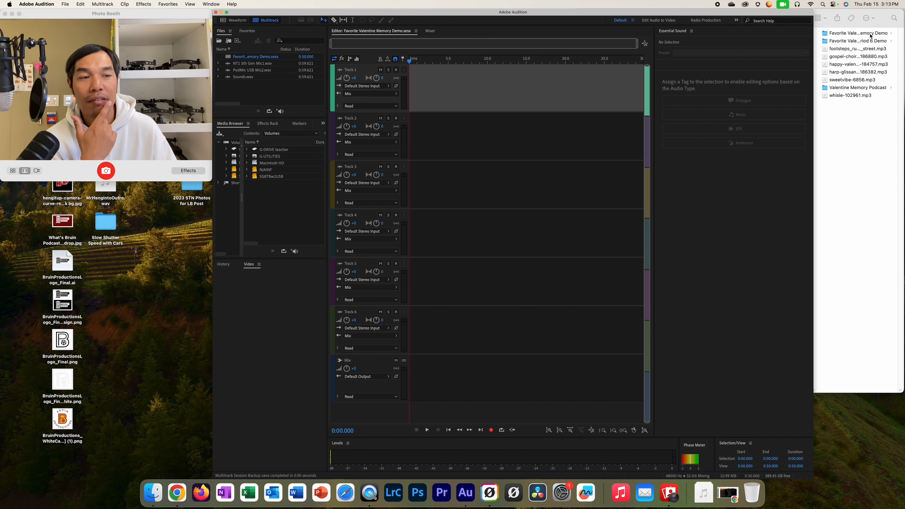
click(870, 33)
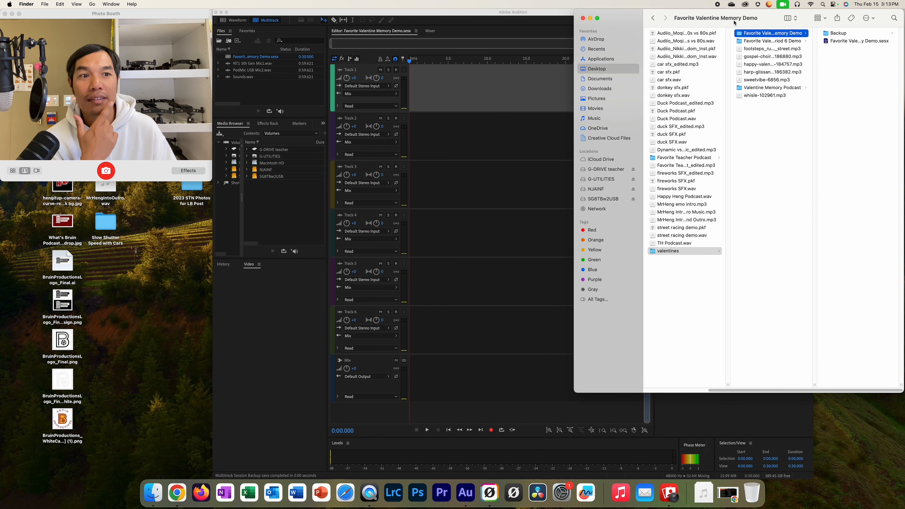
- Back in Audition, place NT1 5th Gen Mic1.wav on Track 2 and PodMic USB Mic2.wav on Track 1, both at the session start
click(538, 11)
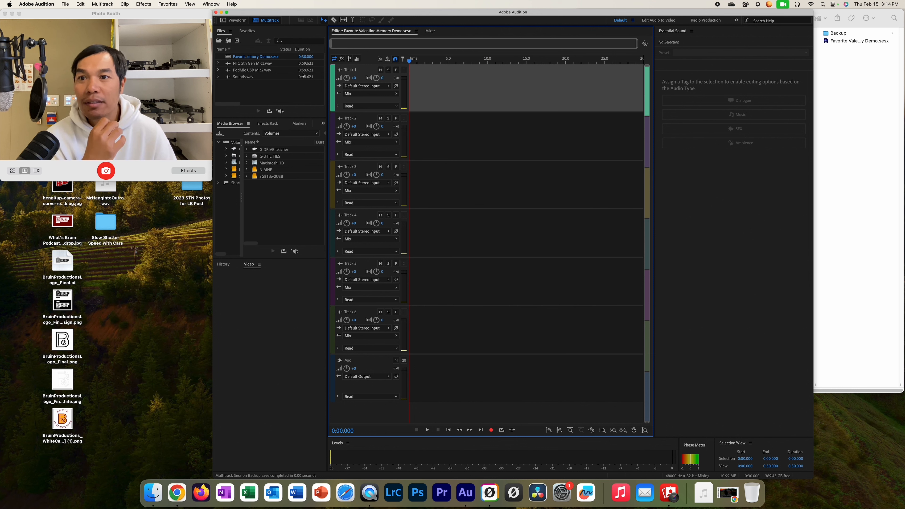
click(218, 63)
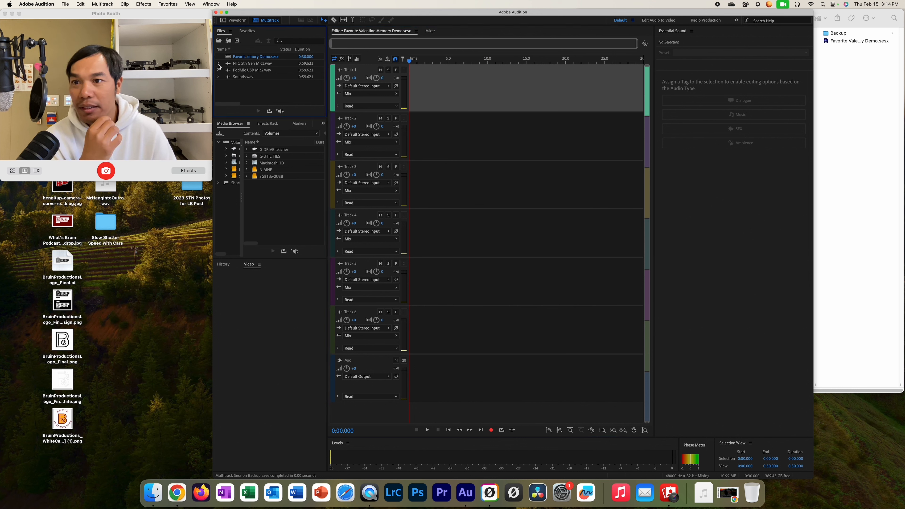
click(228, 65)
drag(229, 64, 396, 126)
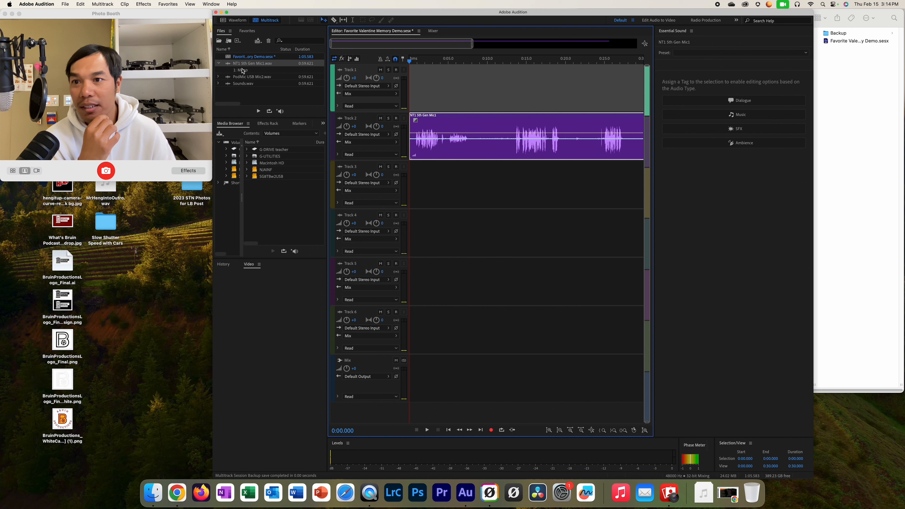
click(237, 78)
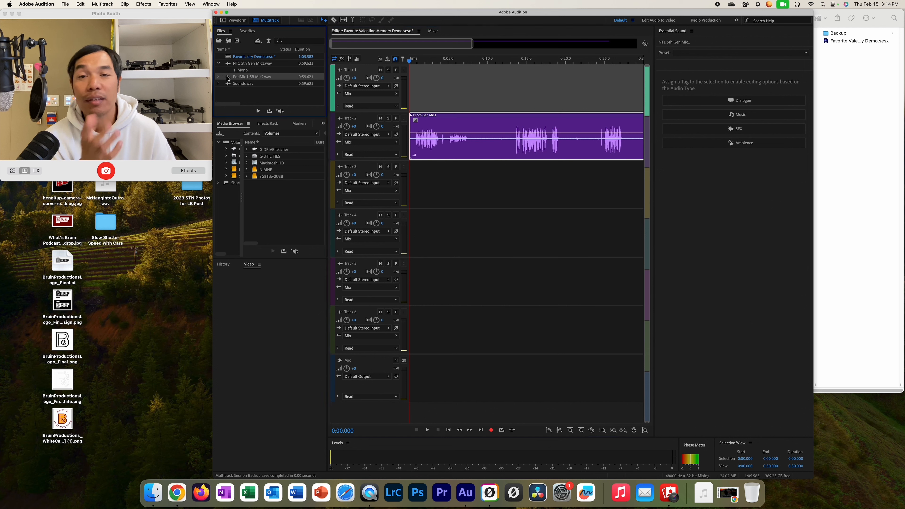
drag(228, 79, 381, 77)
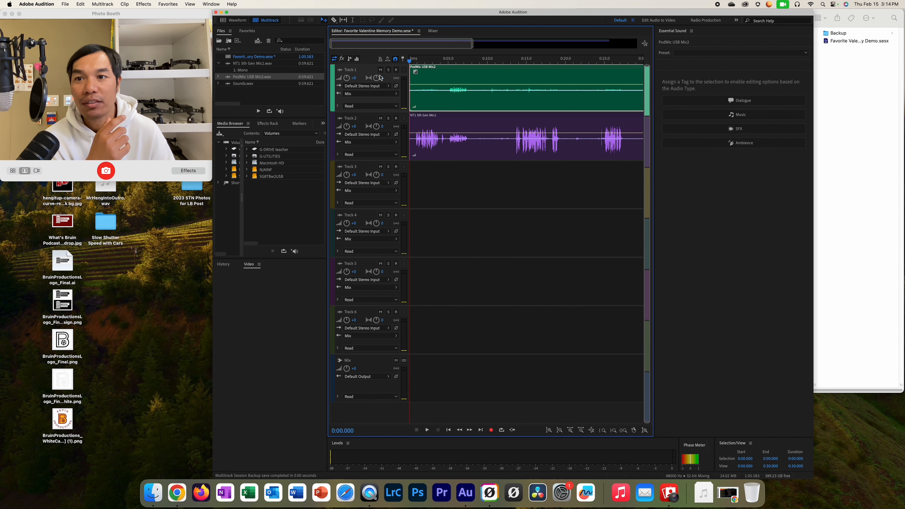
- Place Sounds.wav on Track 3, aligned with the other two recordings at the session start
click(230, 85)
click(218, 63)
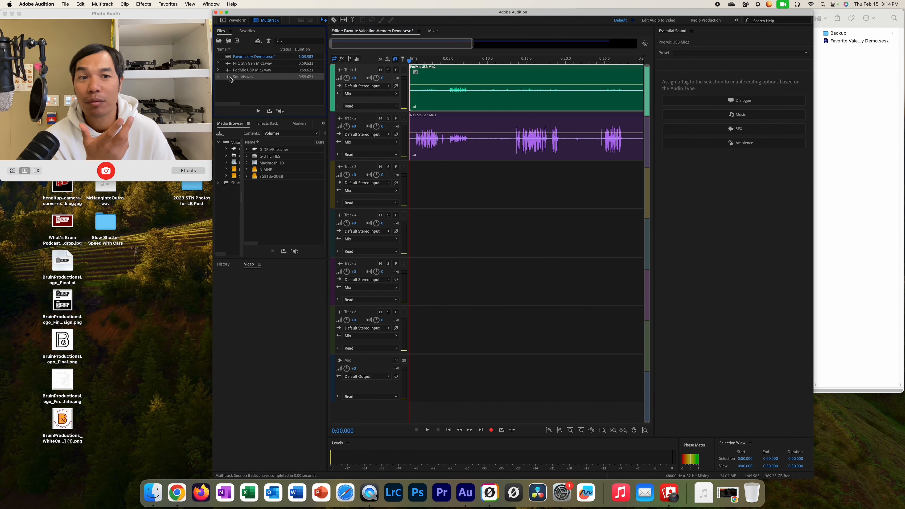
drag(228, 80, 423, 180)
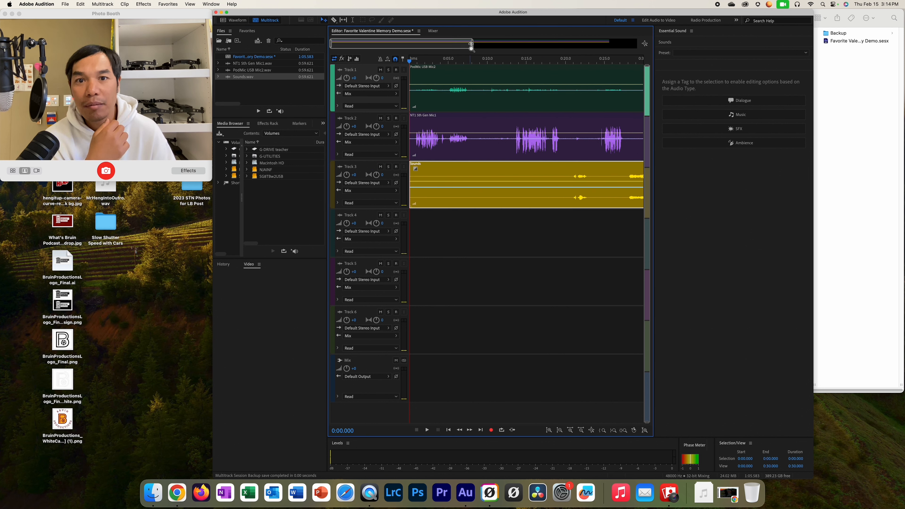
- Split the PodMic clip on Track 1 just before its first speech at about 0:05 and delete the leading segment
drag(471, 46, 637, 45)
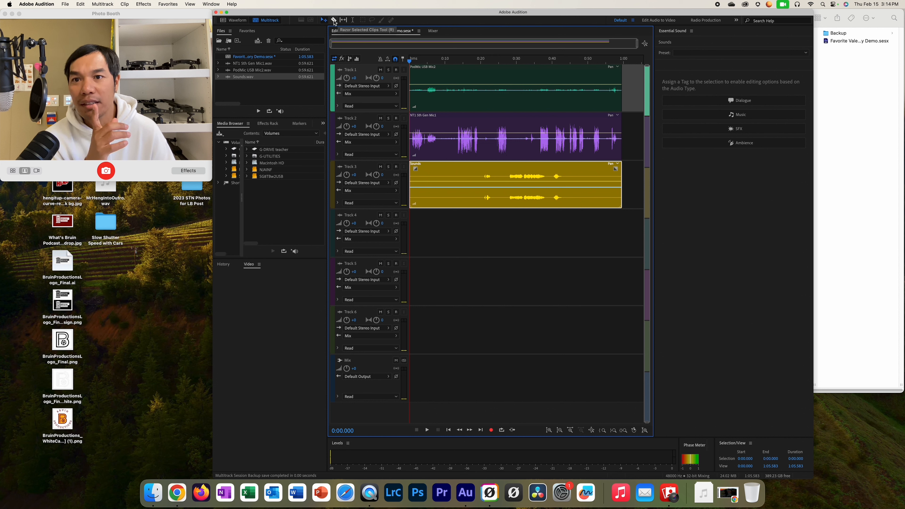
click(334, 21)
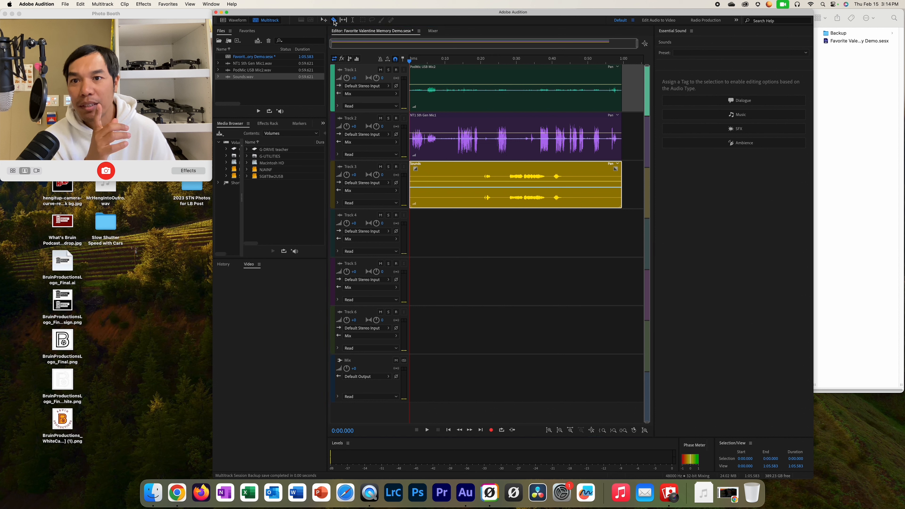
click(427, 88)
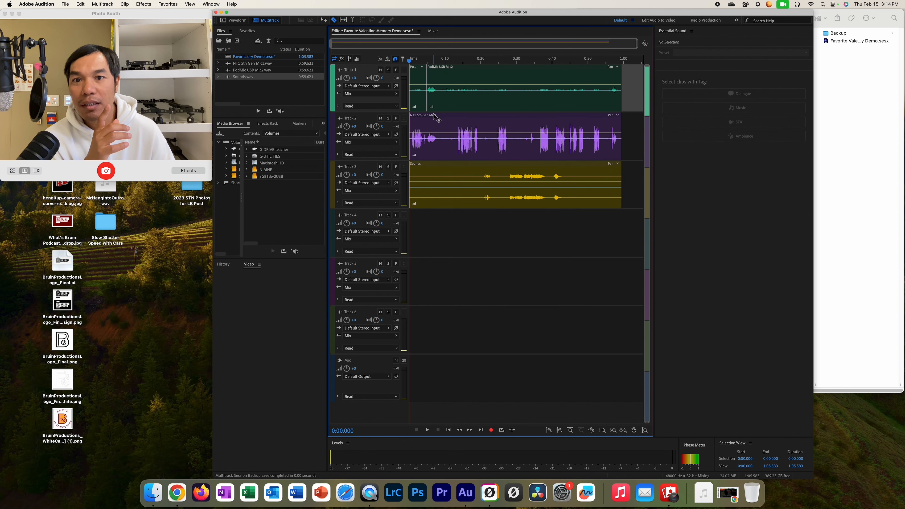
click(323, 20)
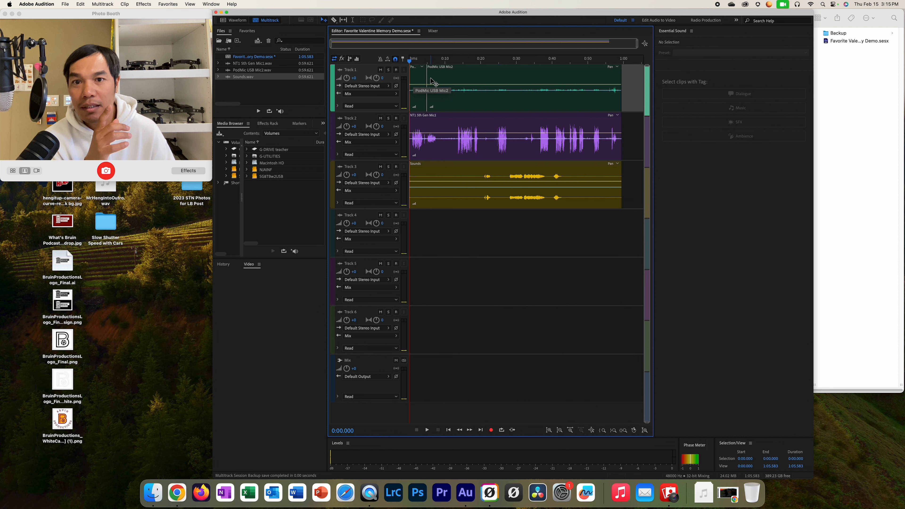
click(419, 75)
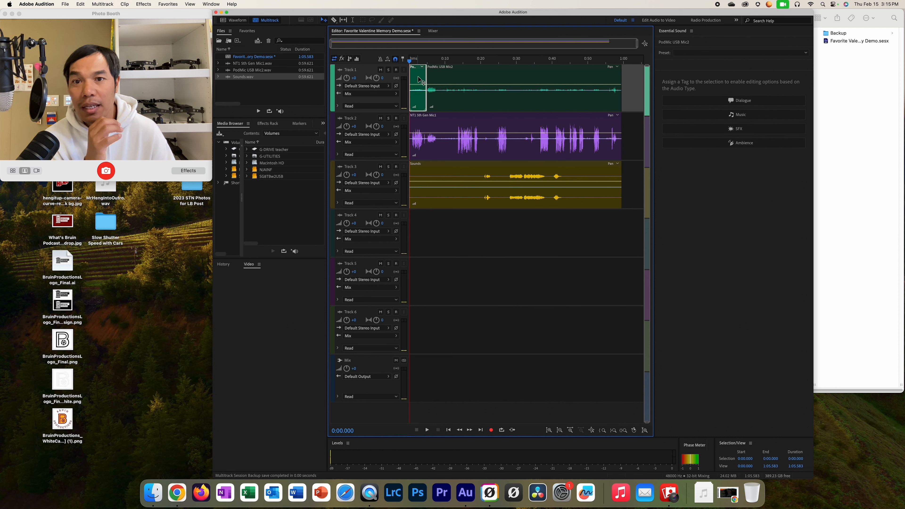
key(Delete)
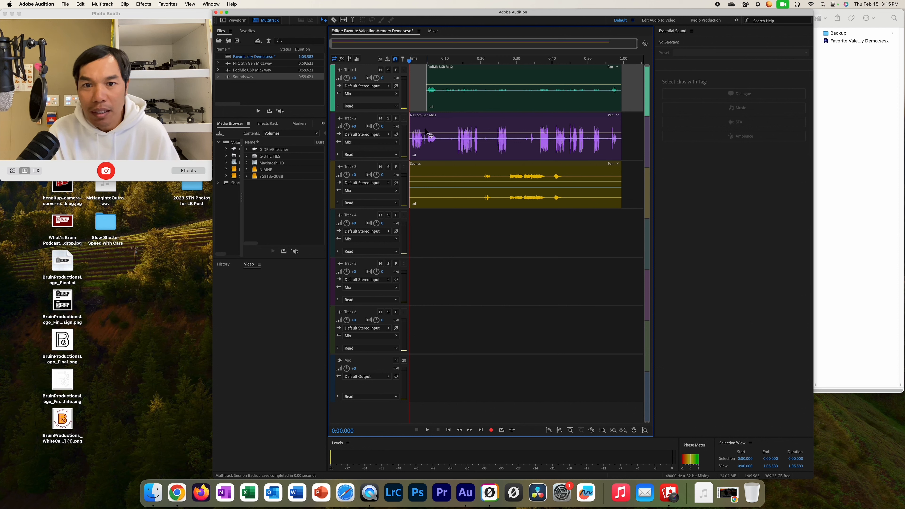
- Play from about 0:05 through the opening line, then split the Track 1 and Track 2 clips at its end, about 0:07.7
key(space)
click(429, 60)
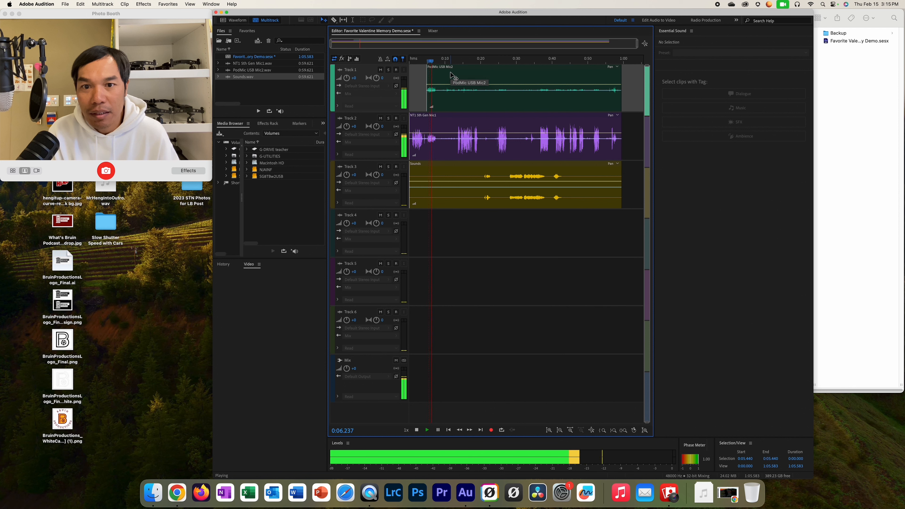
key(space)
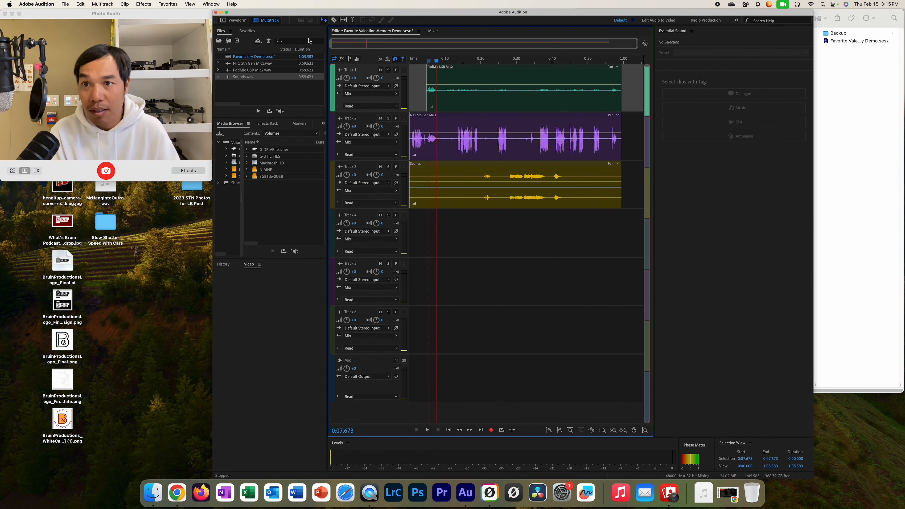
click(335, 21)
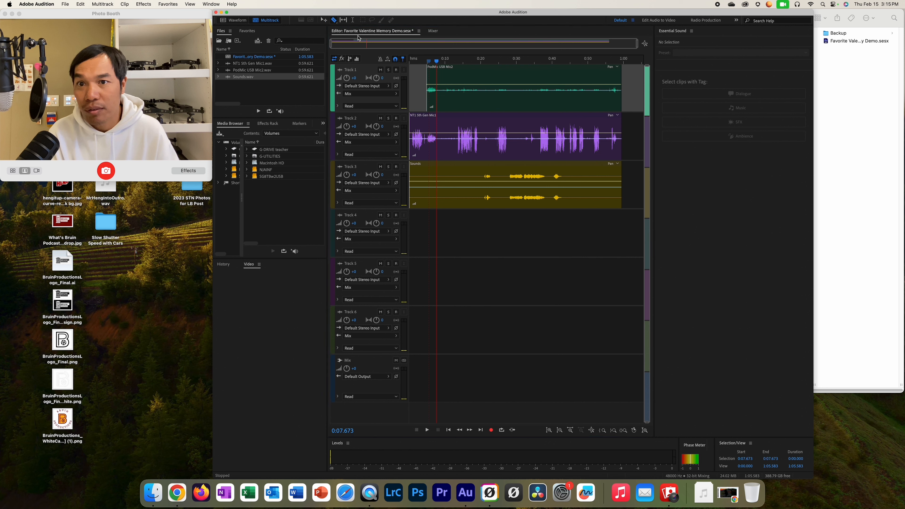
click(439, 71)
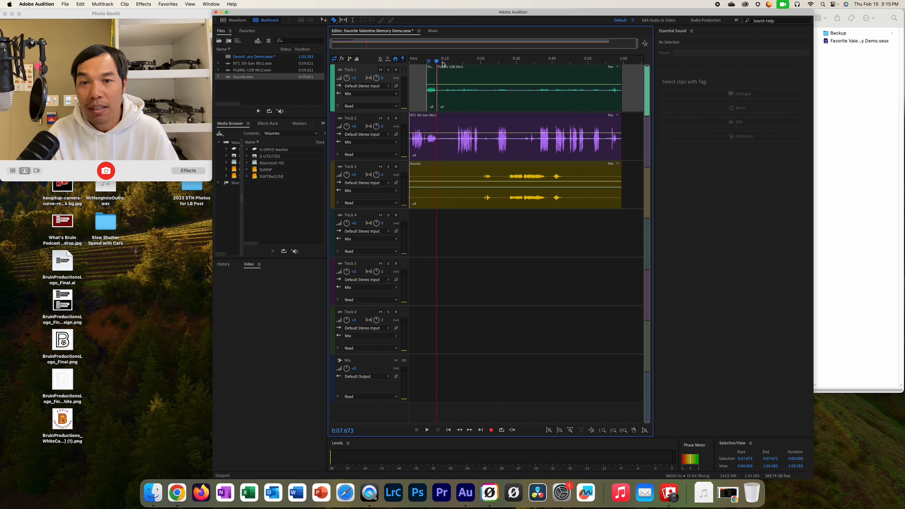
click(438, 138)
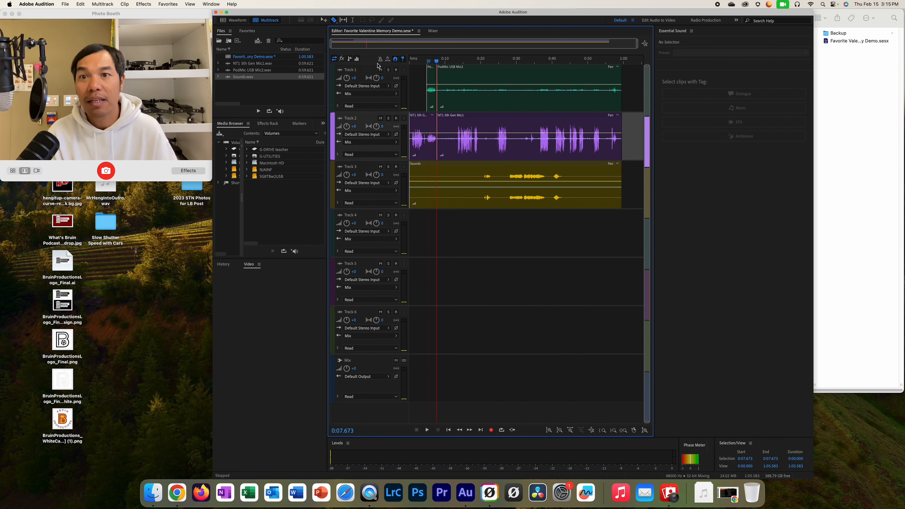
- Delete the NT1 segment on Track 2 that precedes the split at about 0:07.7
click(322, 20)
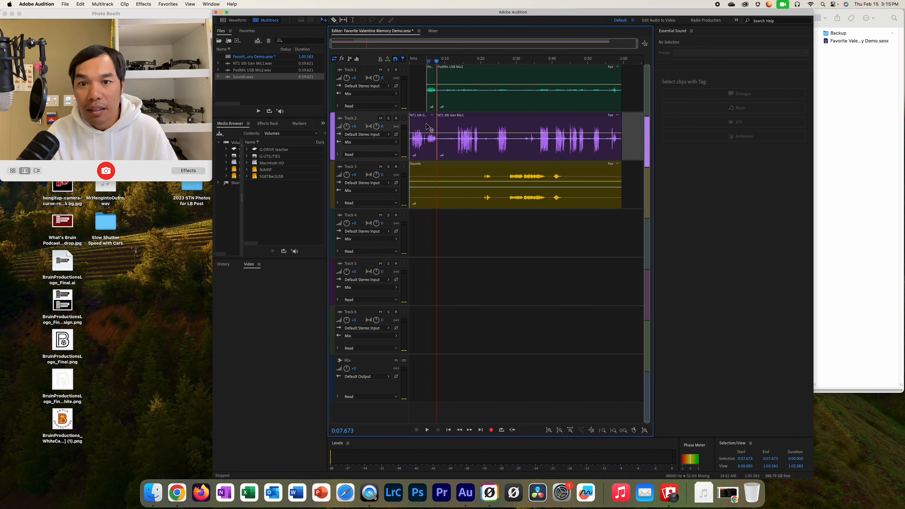
click(427, 125)
key(Delete)
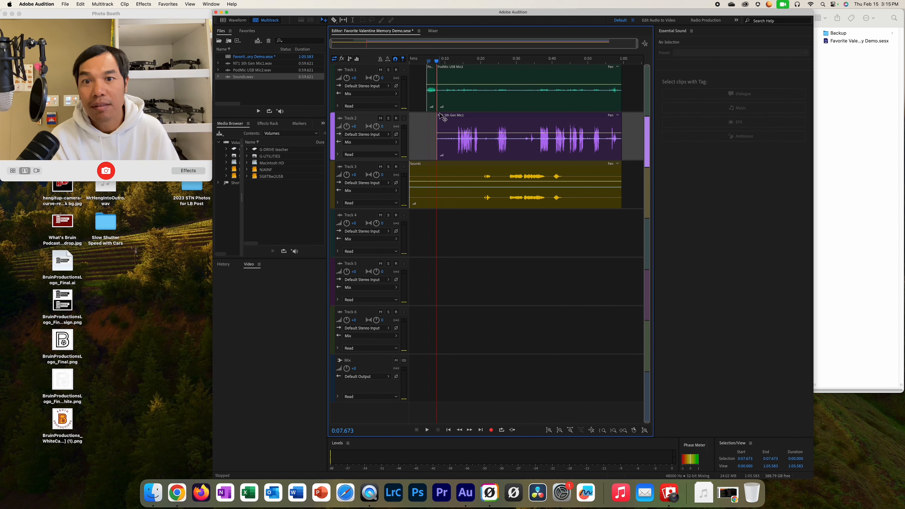
- Try trimming the leading silence from the Track 2 clip, undo the trim, and play the transition between the speakers from about 0:05
drag(437, 123, 457, 122)
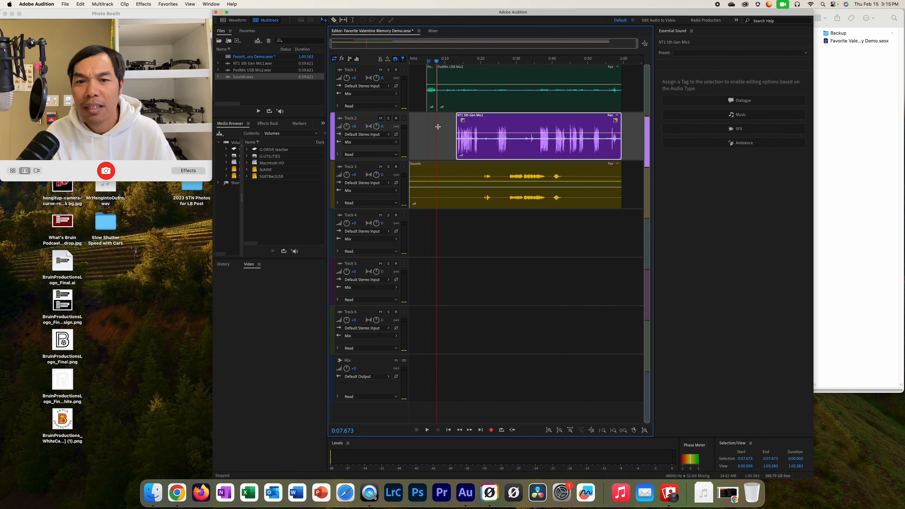
key(super+z)
click(428, 61)
key(space)
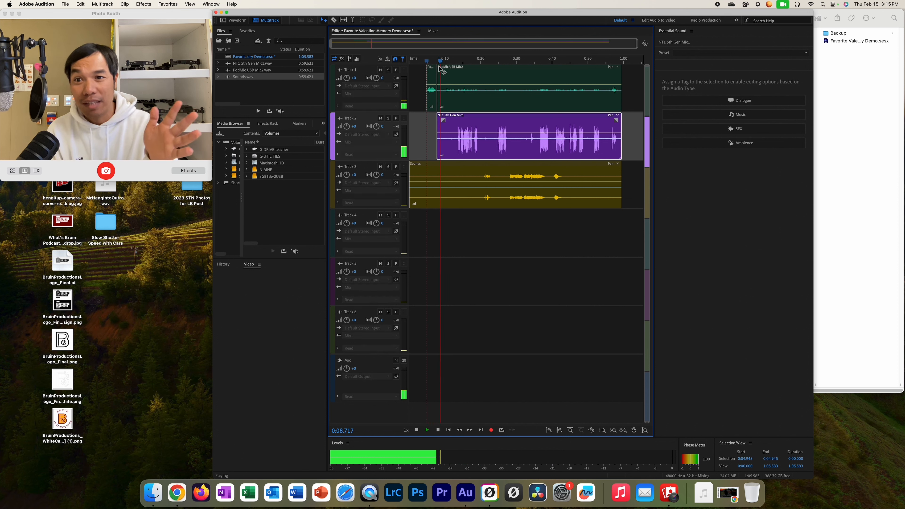
key(space)
- Trim the leading silence off the Track 2 clip, start it at about 0:07.7 where the first Track 1 segment ends, and play the join
drag(438, 129, 474, 125)
drag(444, 62, 428, 65)
key(space)
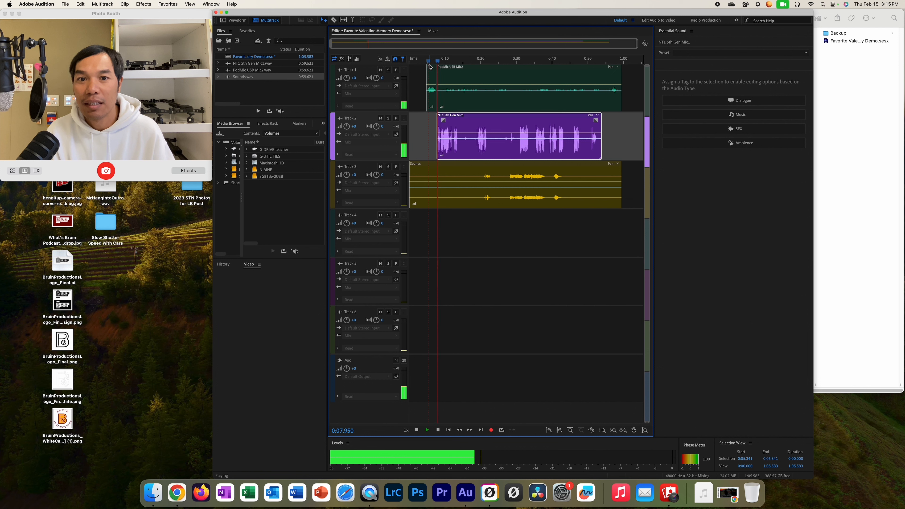
key(space)
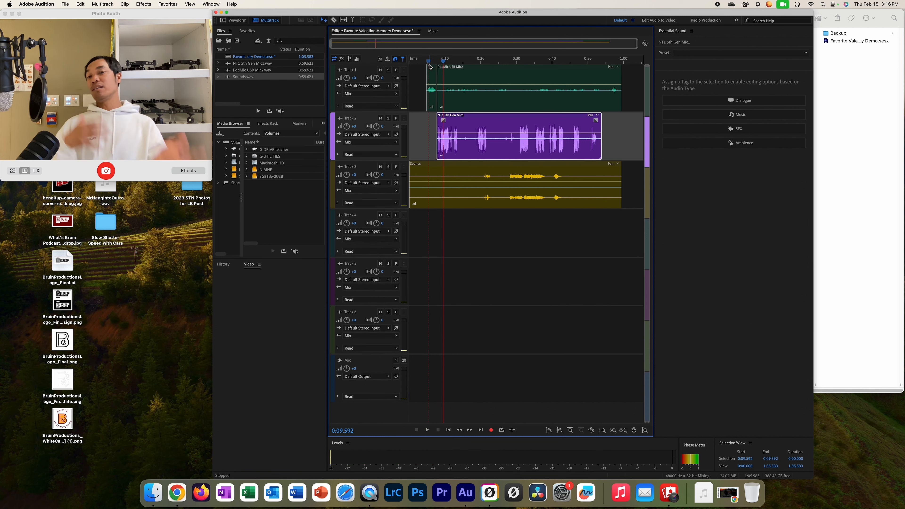
- Amplify the opening PodMic line from 0:05.130 to 0:07.453 in the Waveform editor, then return to the multitrack session
double_click(433, 79)
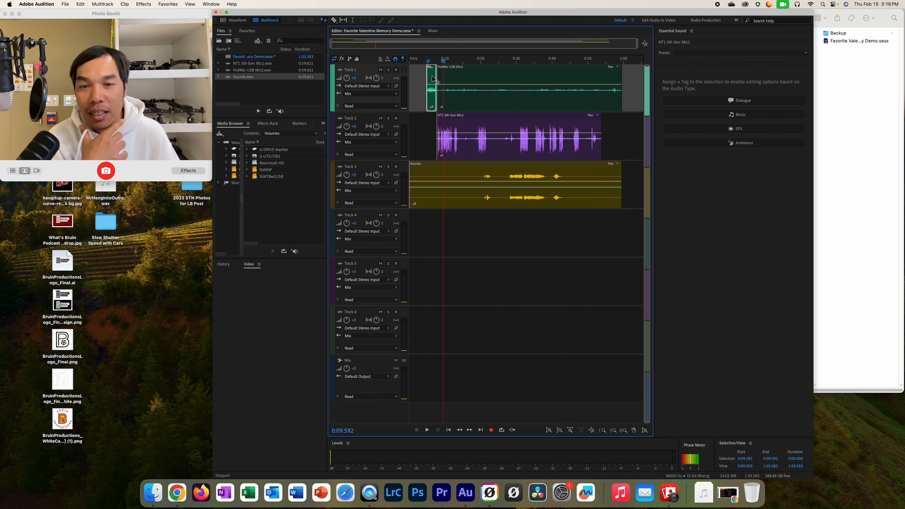
drag(360, 242, 607, 244)
drag(486, 105, 503, 106)
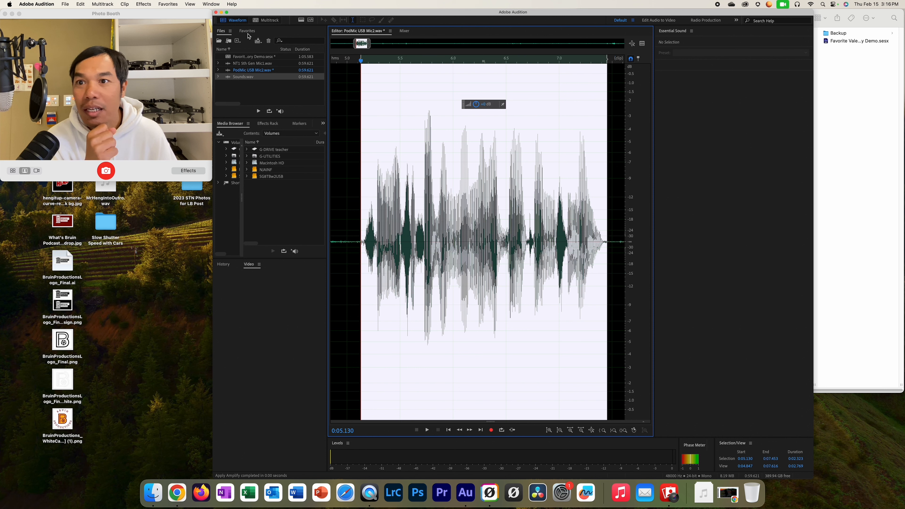
click(267, 21)
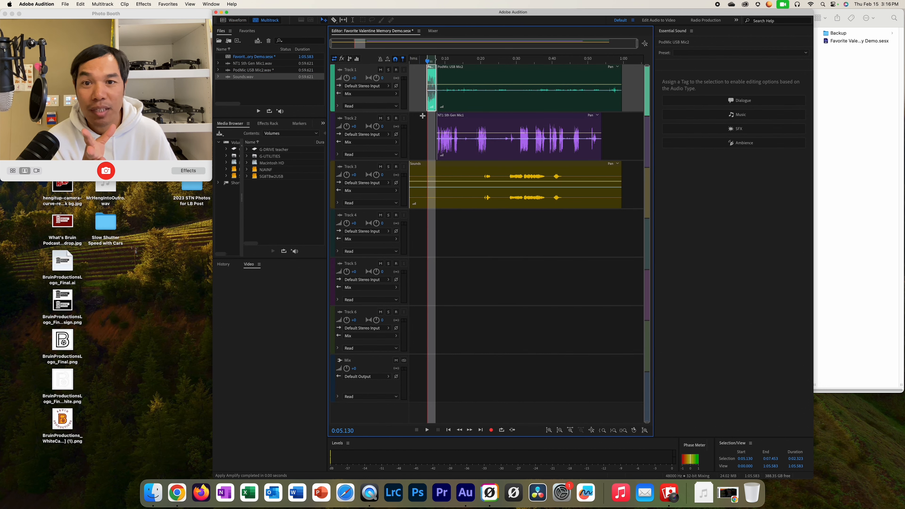
- Play the session from 0:05.130 to compare the amplified opening line with the reply on Track 2
click(427, 61)
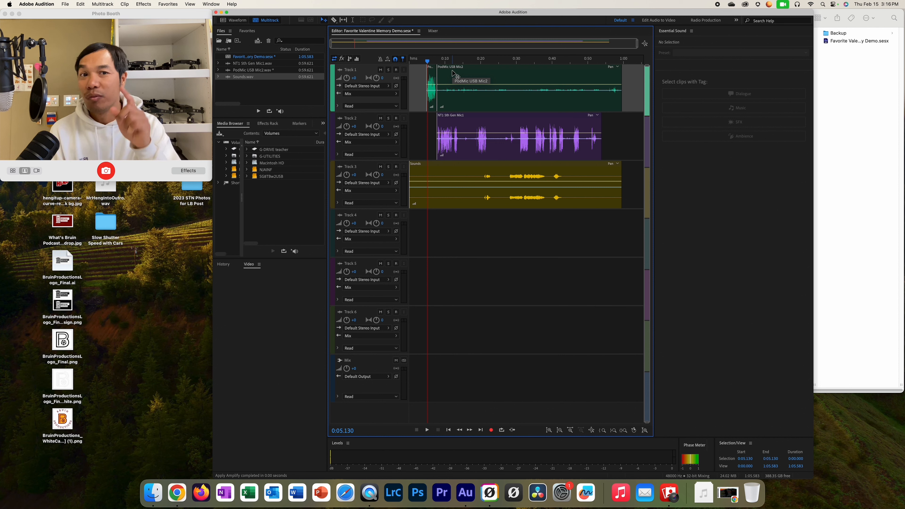
key(space)
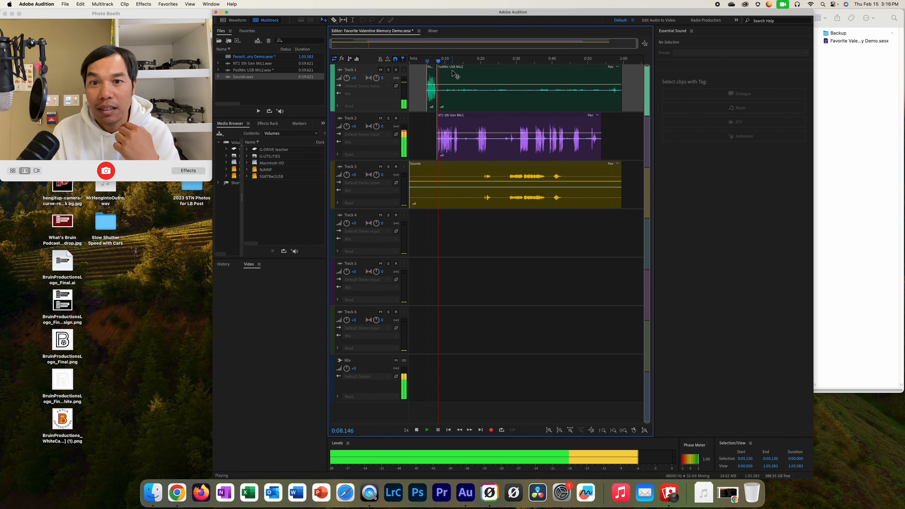
key(space)
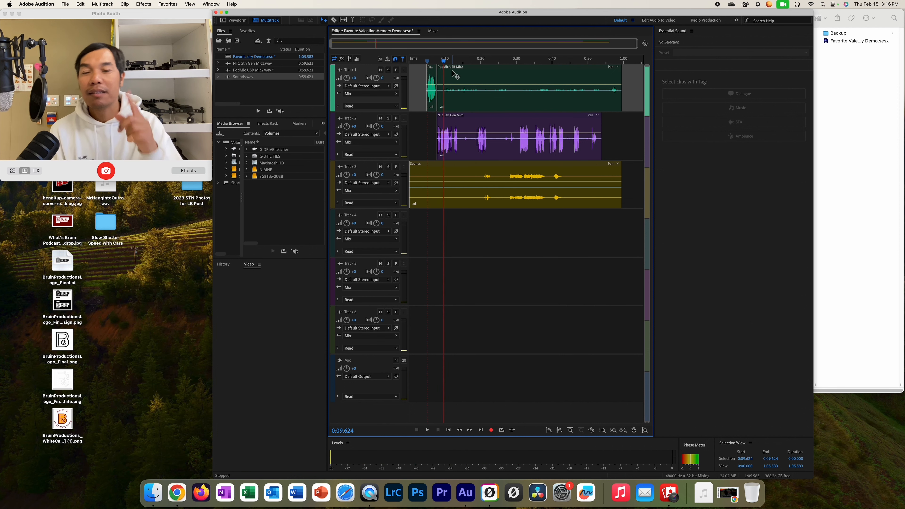
- Adjust the amplitude of the whole PodMic recording in the Waveform editor, then clear the time selection back in the multitrack session
double_click(432, 80)
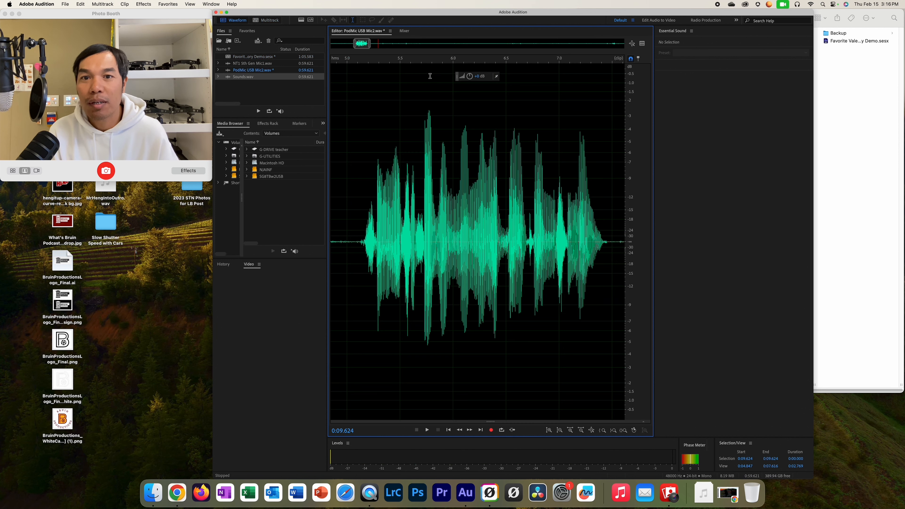
mouse_move(470, 76)
mouse_down()
mouse_move(468, 86)
mouse_move(475, 79)
mouse_up()
click(261, 22)
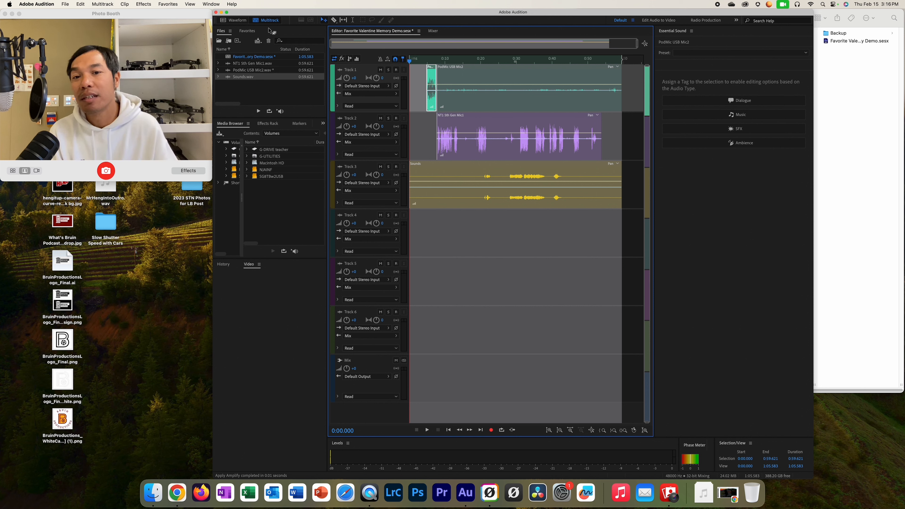
click(462, 78)
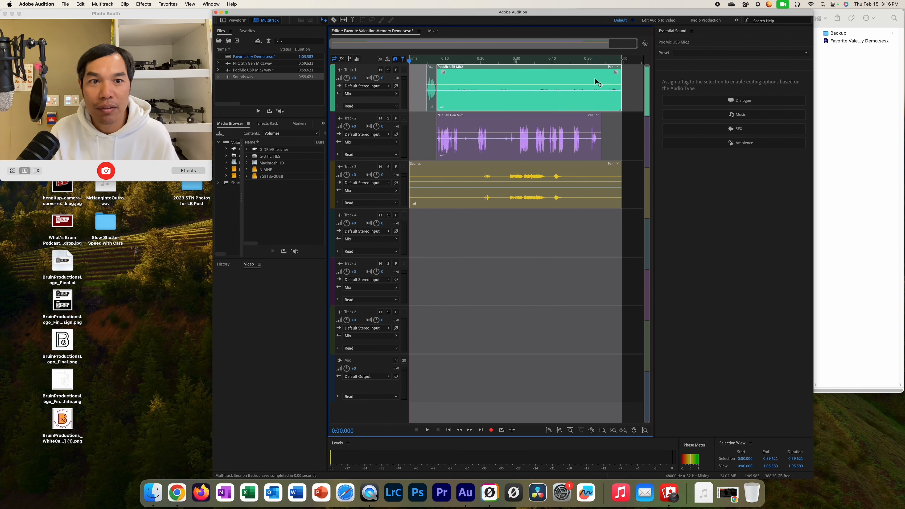
click(461, 136)
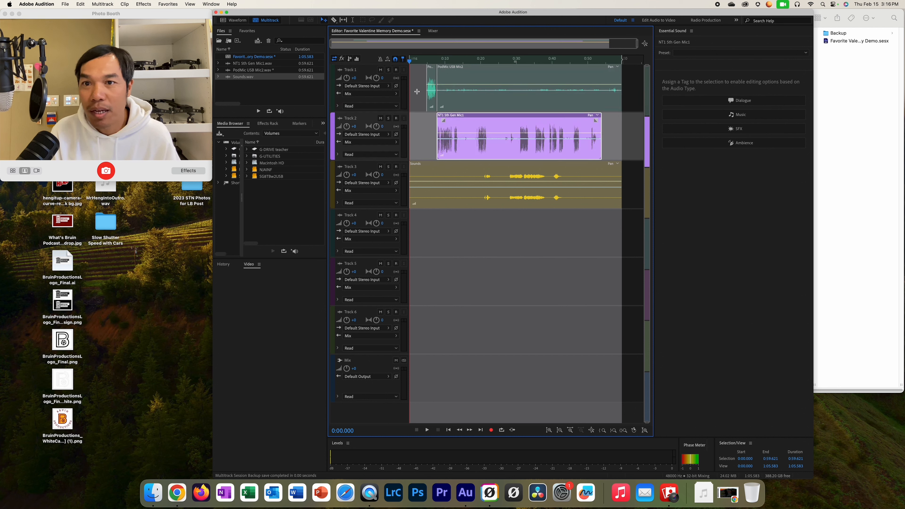
click(473, 220)
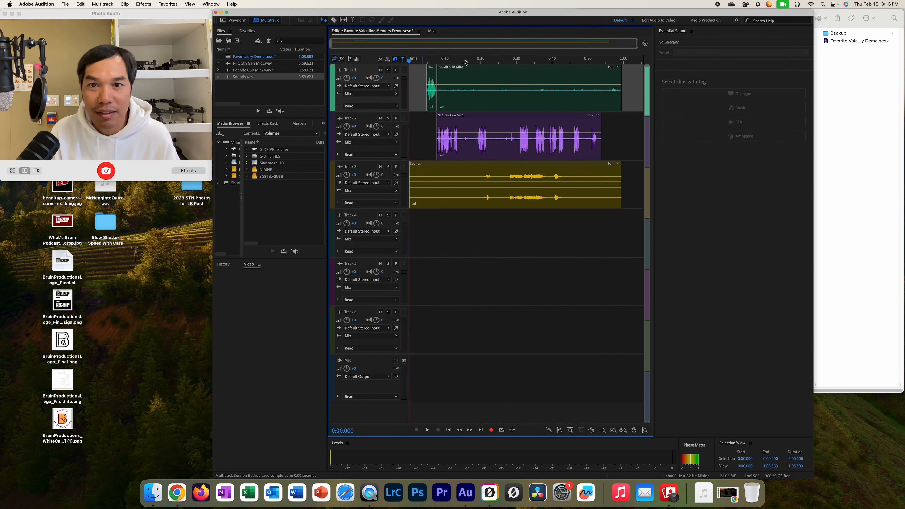
- Split the NT1 clip on Track 2 with the Razor tool at the pauses around each speech passage, from about 0:14 to 0:51
click(334, 20)
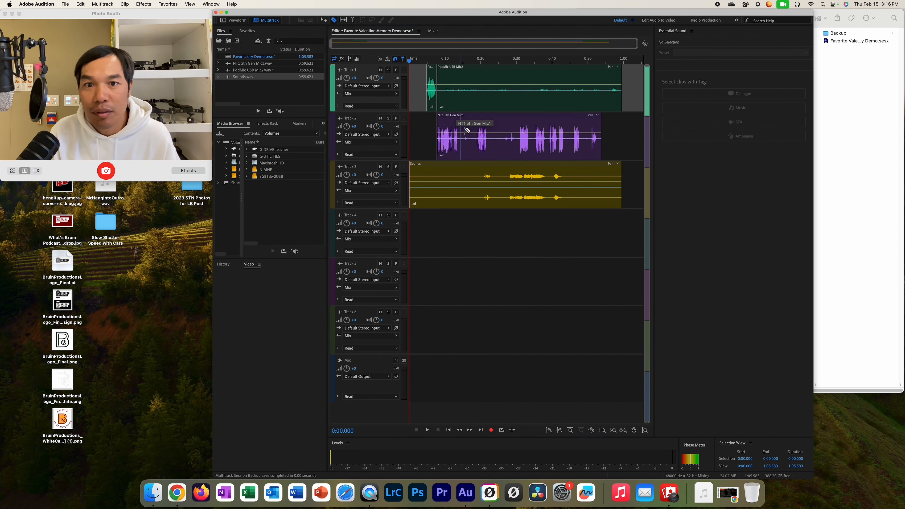
click(459, 137)
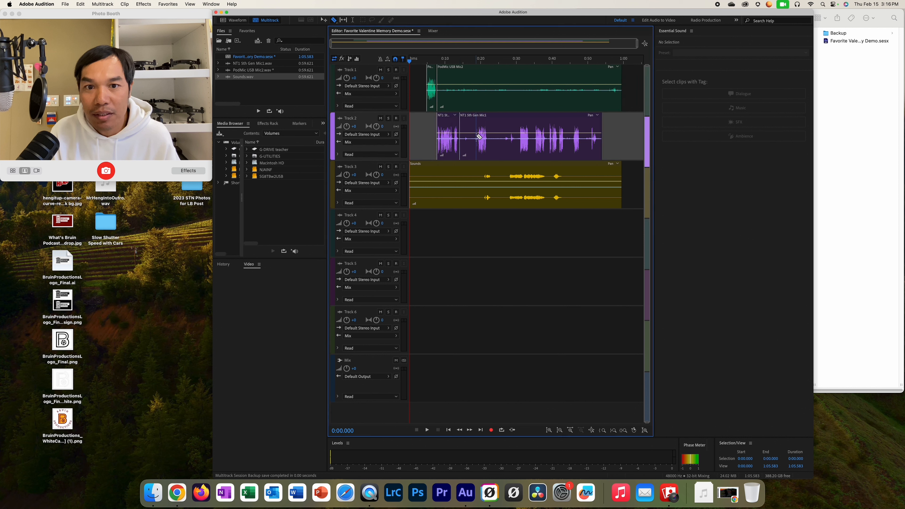
click(477, 137)
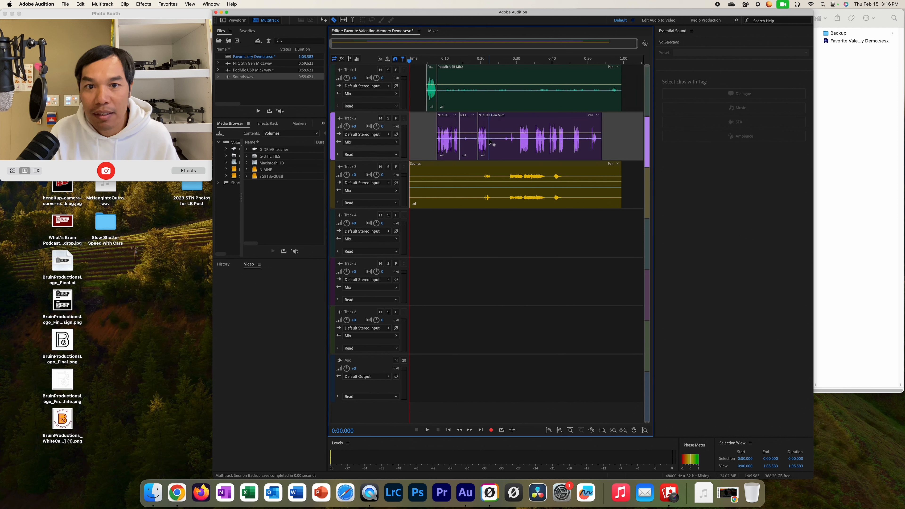
click(488, 136)
click(518, 137)
click(530, 137)
click(534, 137)
click(546, 137)
click(549, 137)
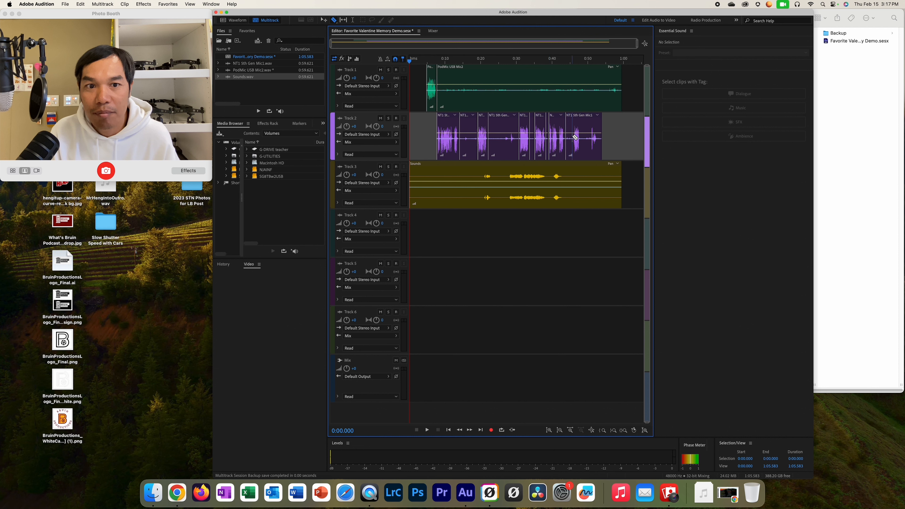
click(572, 137)
click(581, 137)
click(590, 136)
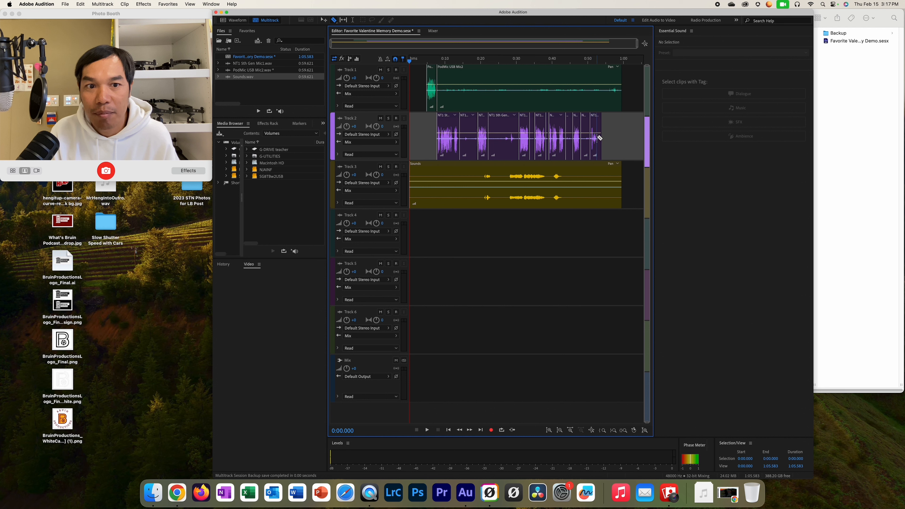
- Make the last split at the end of the NT1 speech on Track 2, then delete the silent pieces between its speech passages
click(598, 137)
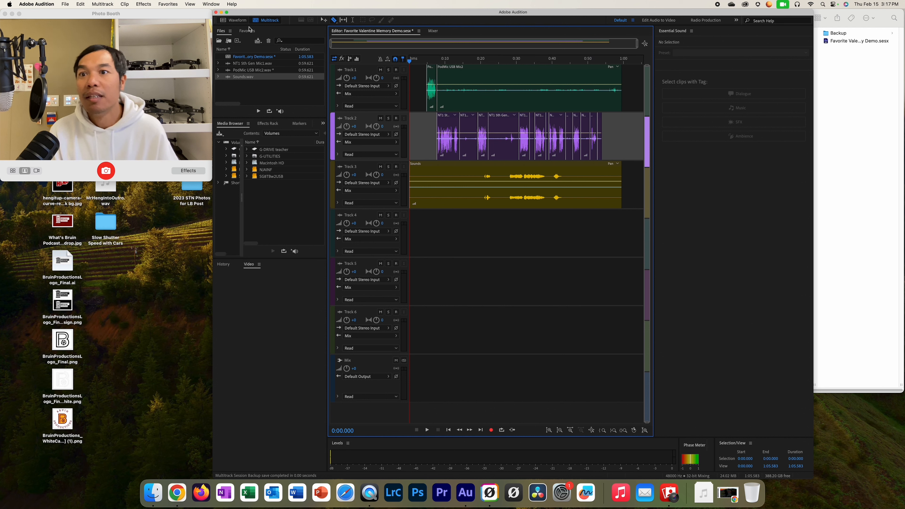
click(323, 19)
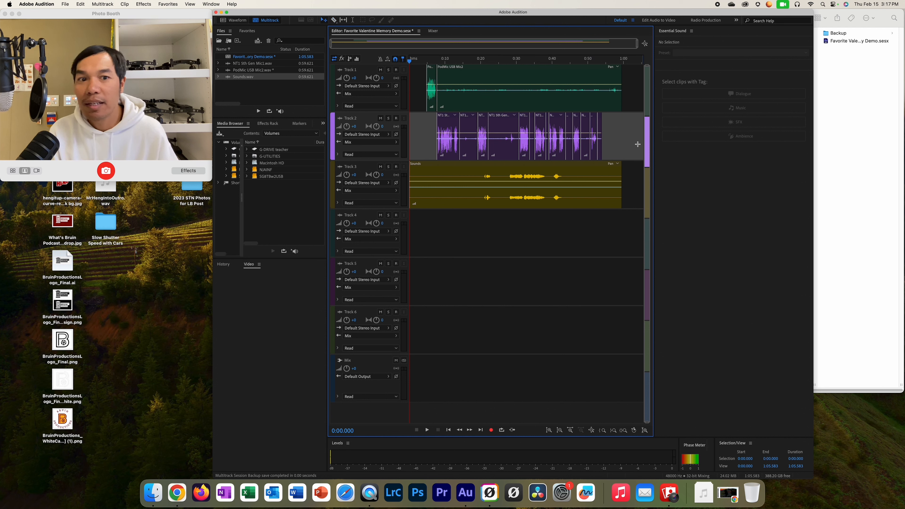
click(469, 129)
key(Delete)
click(518, 125)
key(Delete)
click(531, 129)
key(Delete)
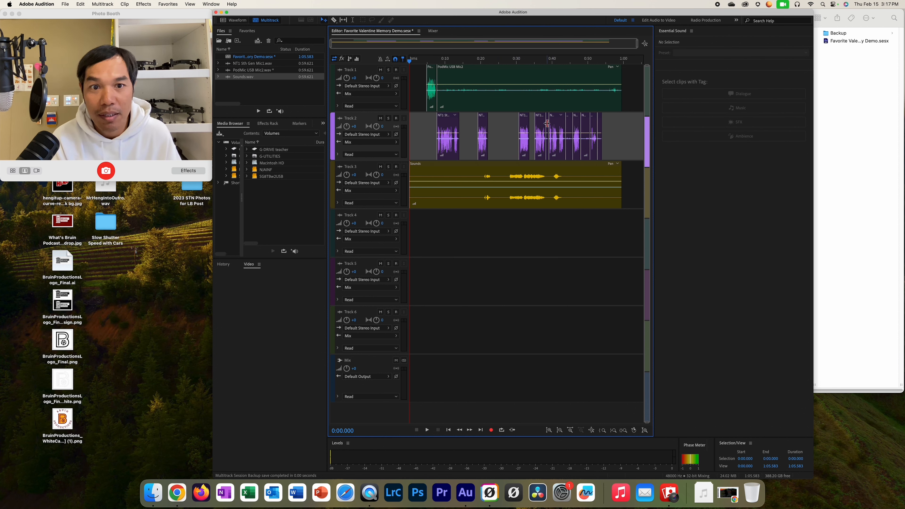
click(547, 125)
key(Delete)
click(570, 130)
key(Delete)
click(586, 130)
key(Delete)
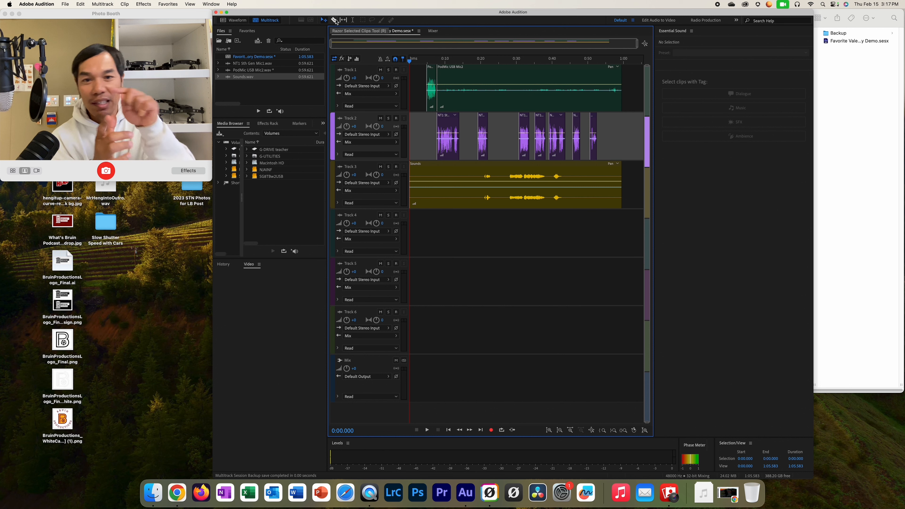
- Delete the silent stretches of the Sounds clip on Track 3 from the start to 0:20 and from 0:22.949 to 0:27.994
click(354, 20)
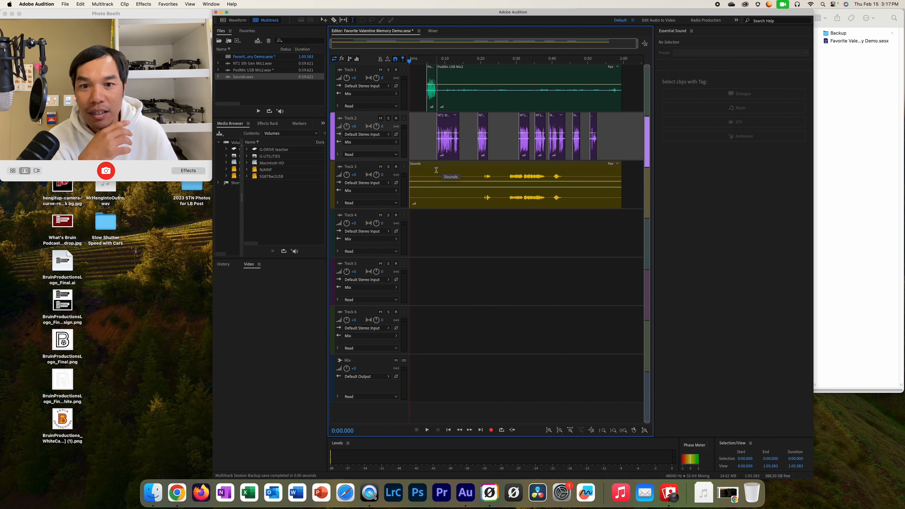
click(483, 172)
drag(481, 172, 402, 170)
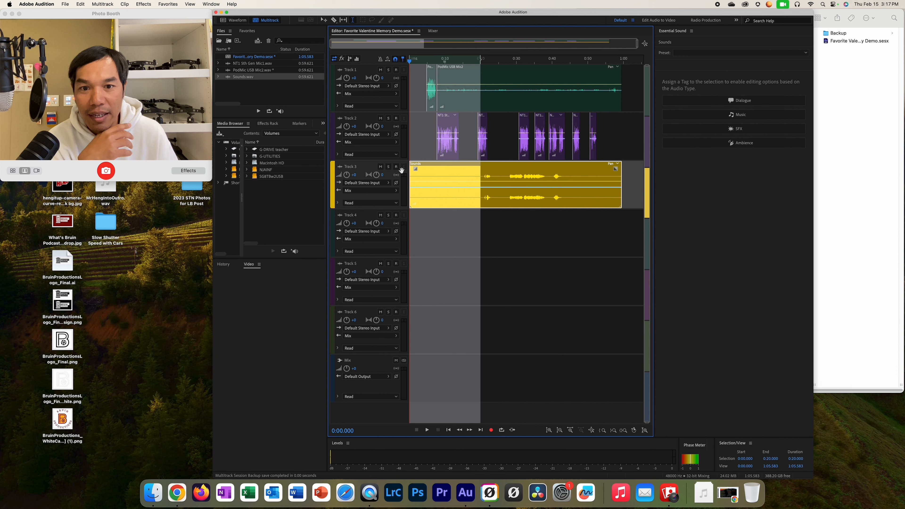
key(Delete)
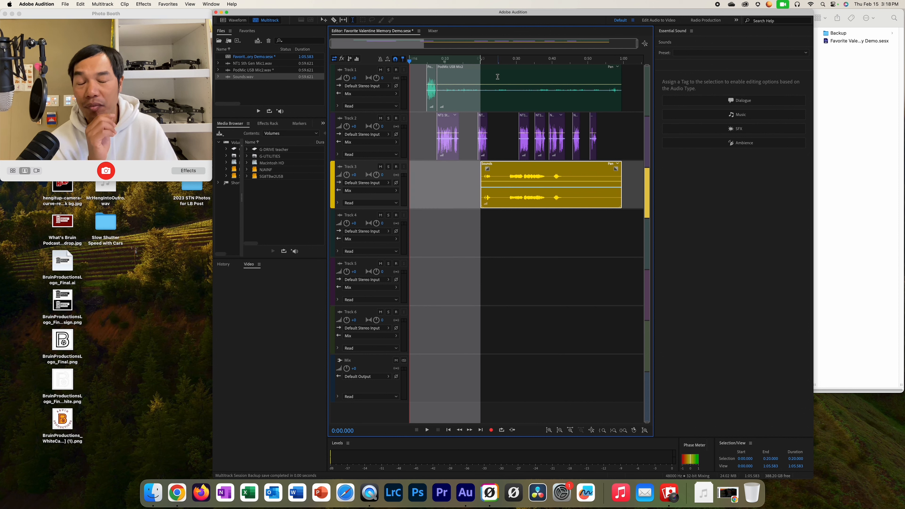
click(493, 170)
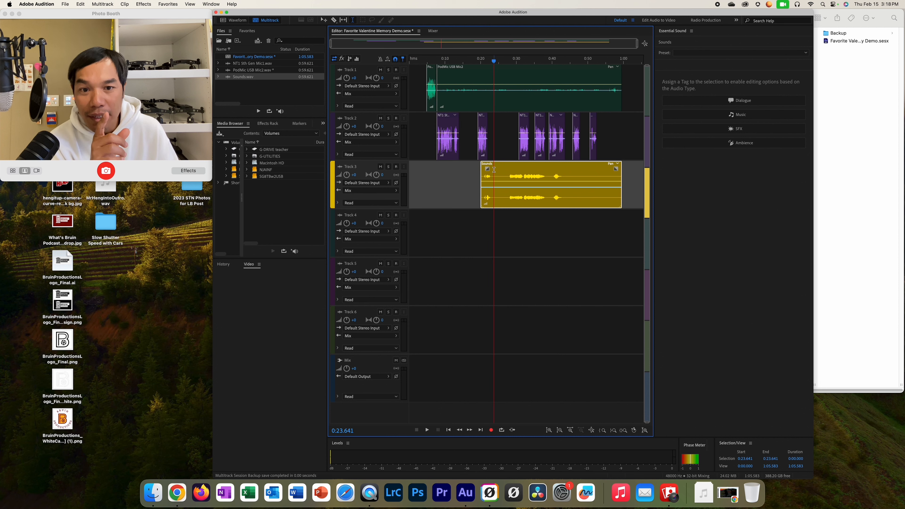
drag(490, 168, 510, 168)
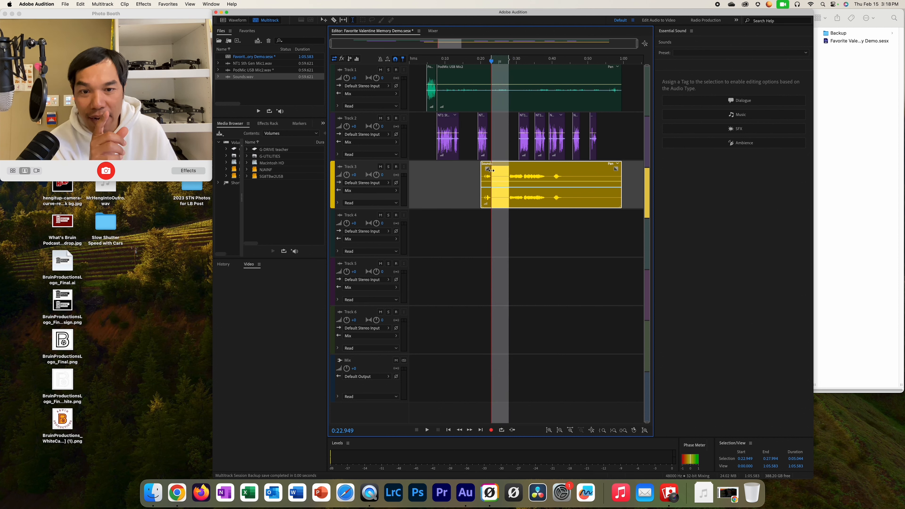
key(Delete)
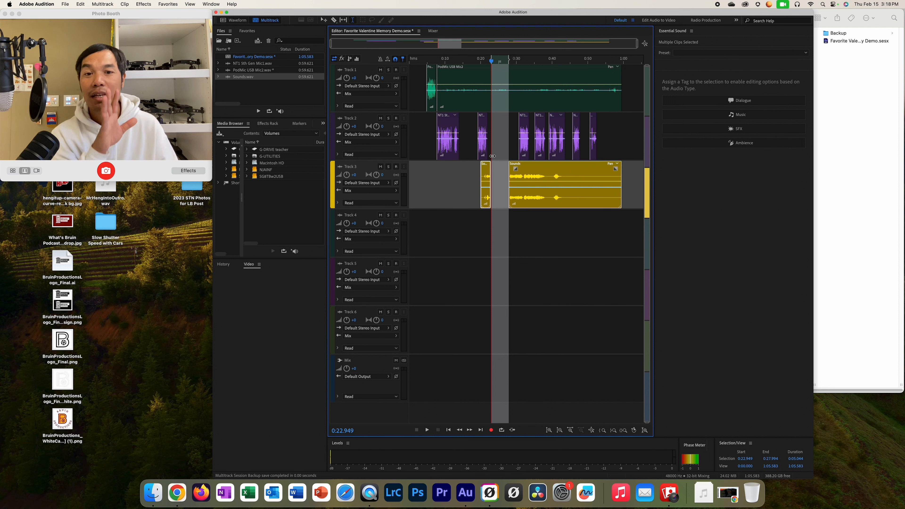
- Move the second NT1 speech clip directly against the first, and shift the short Sounds clip to follow it
click(322, 20)
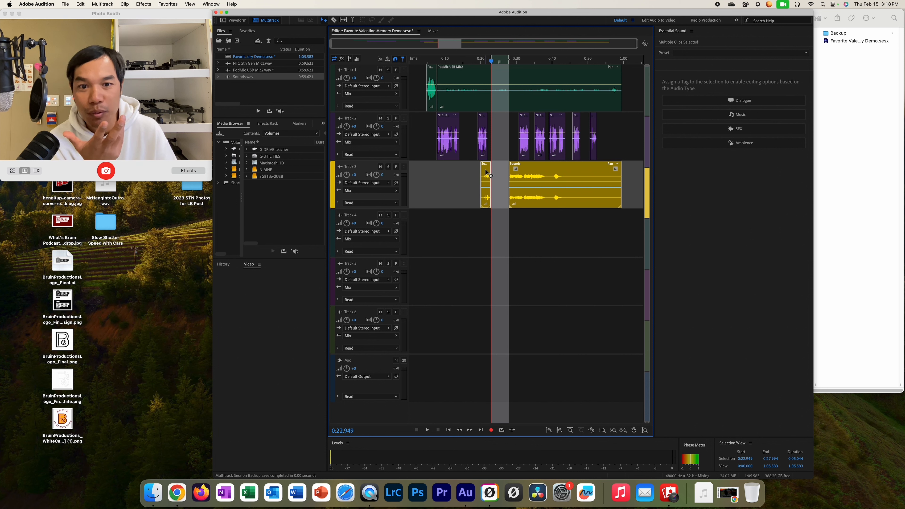
drag(481, 123, 465, 127)
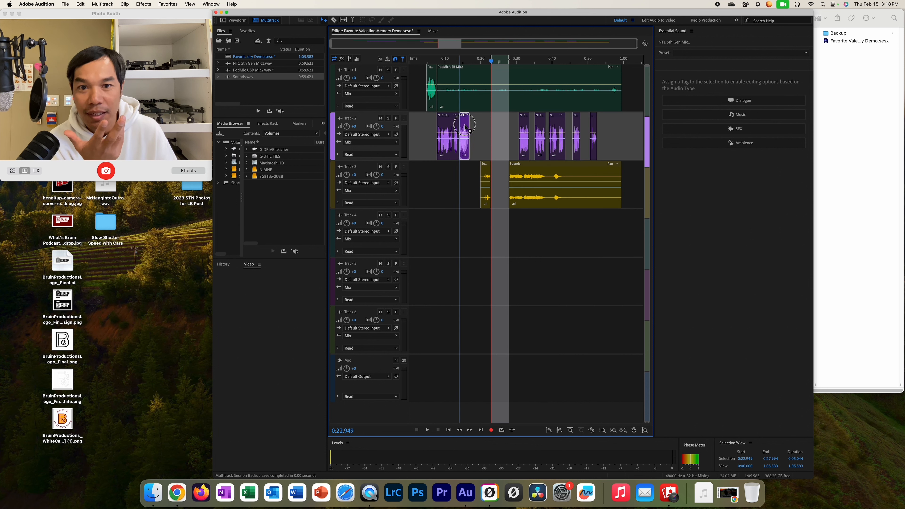
drag(489, 174, 478, 175)
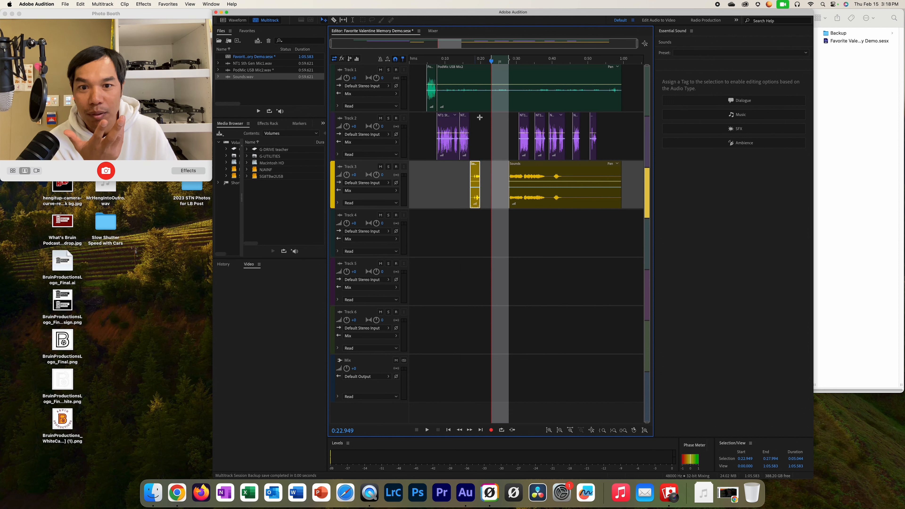
- Play the session from 0:08.111 through the short Sounds clip to check the new timing
drag(491, 61, 438, 69)
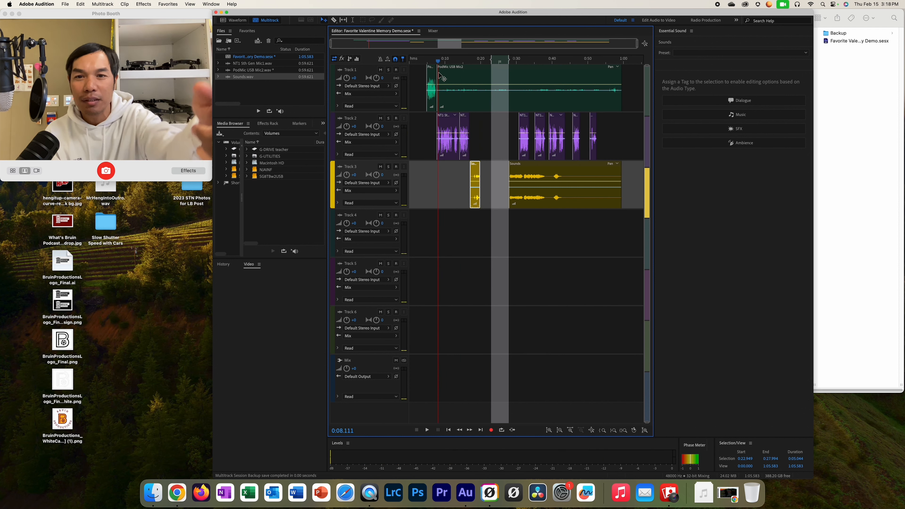
key(space)
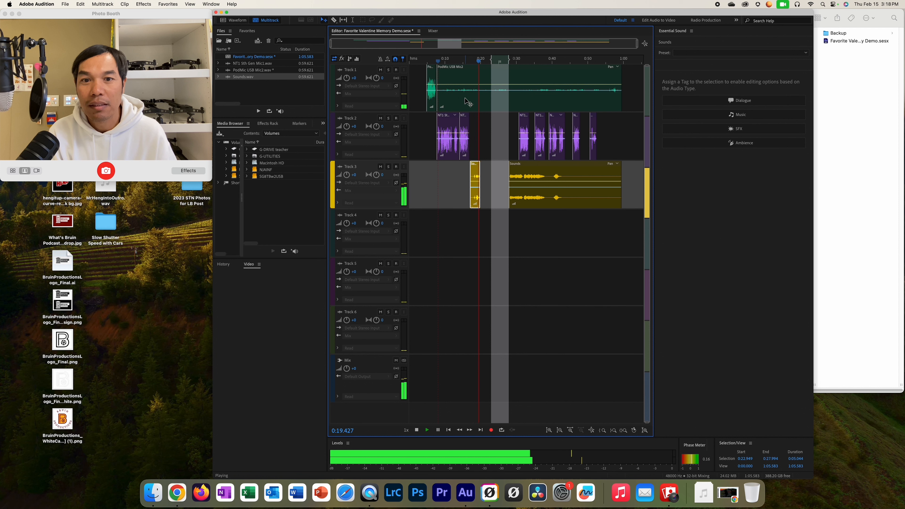
key(space)
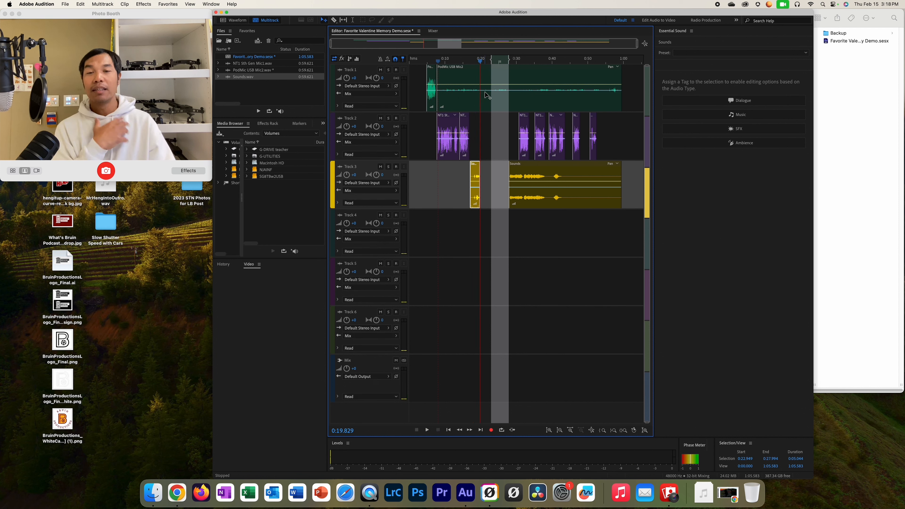
- Trim the silence off both ends of the short Sounds clip and place it right after the NT1 clip, at about 0:16.9
drag(480, 62, 474, 71)
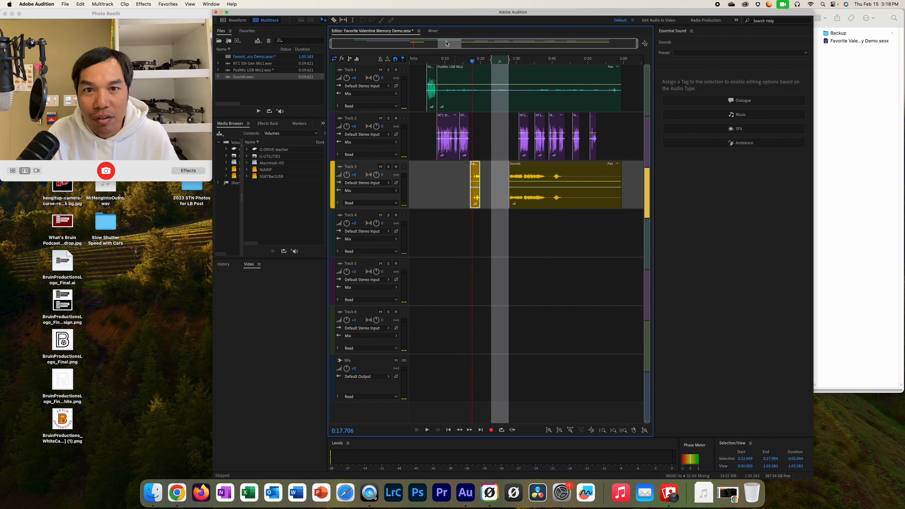
drag(331, 46, 414, 45)
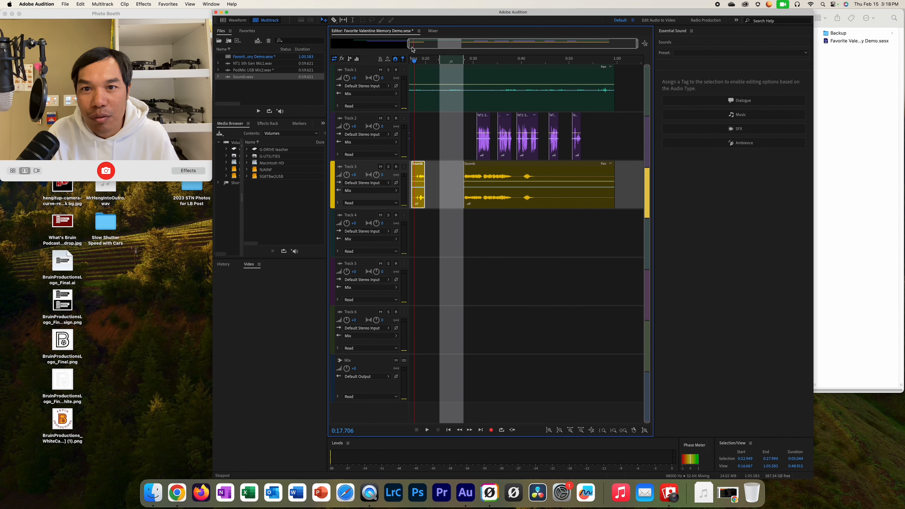
drag(636, 43, 431, 44)
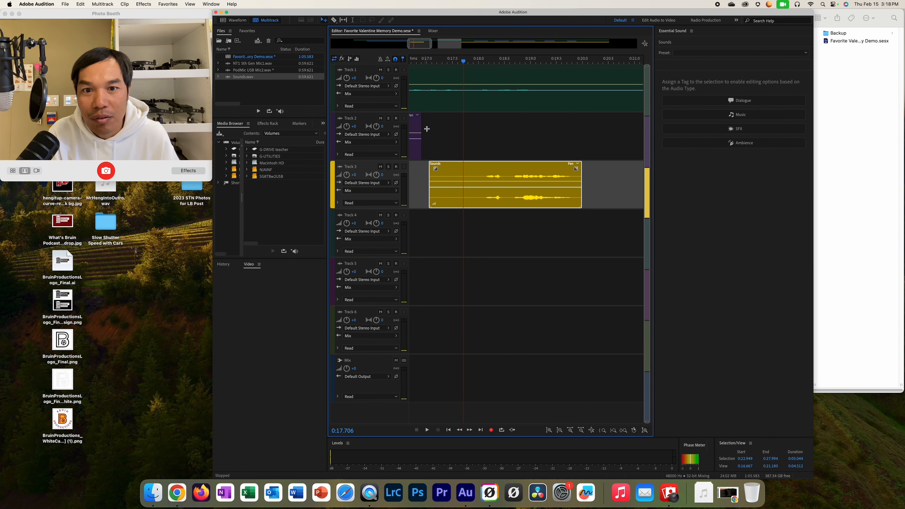
drag(430, 171, 471, 171)
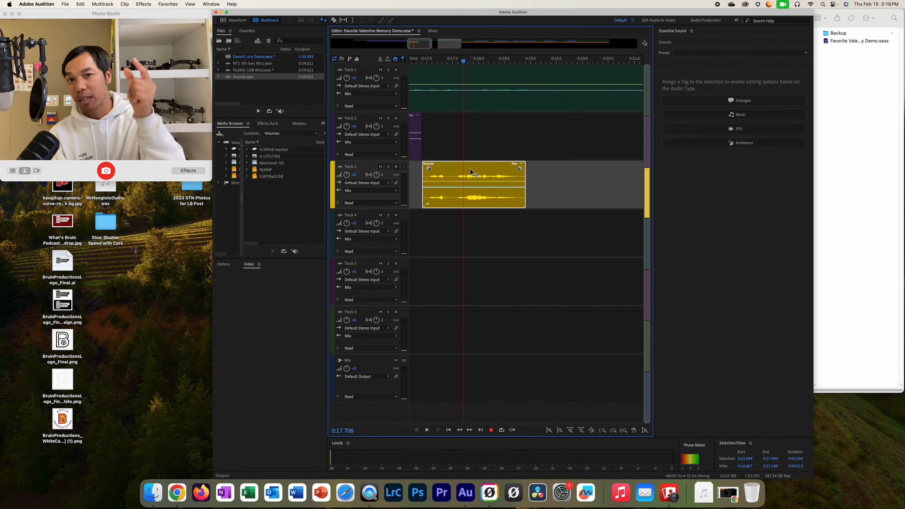
- Amplify the Sounds recording from 0:17.035 to 0:18.856 in the Waveform editor, then return to the multitrack session
double_click(482, 170)
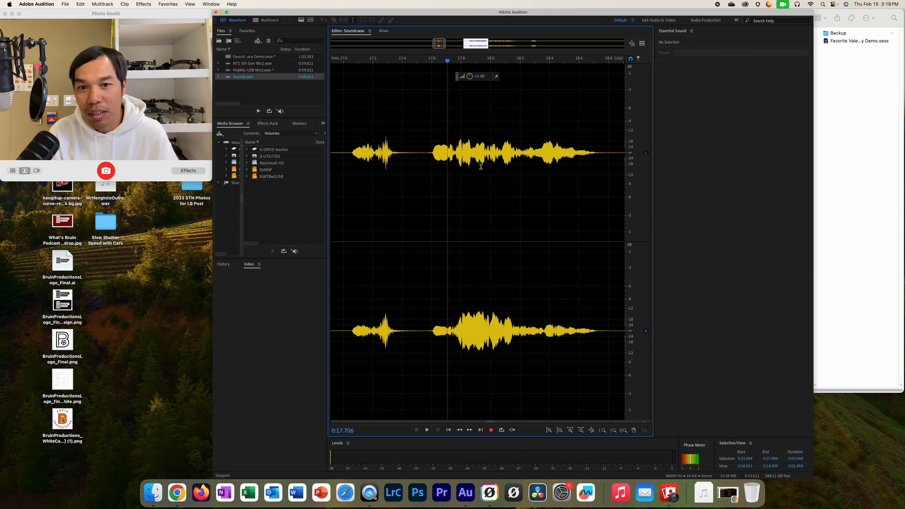
drag(349, 156, 399, 166)
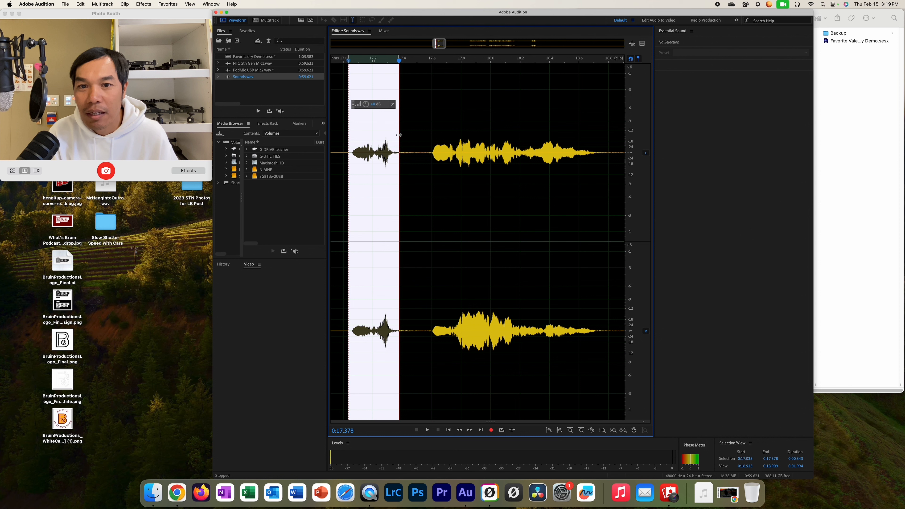
drag(399, 60, 616, 81)
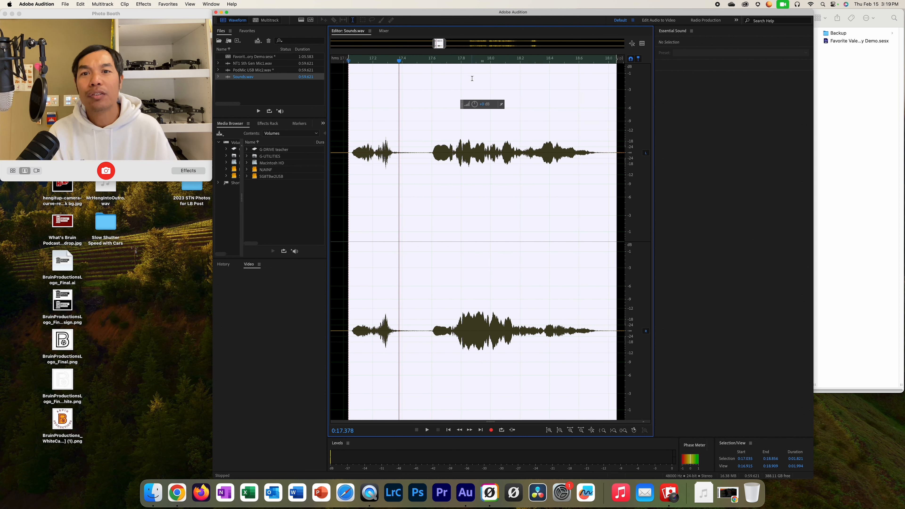
drag(484, 104, 501, 104)
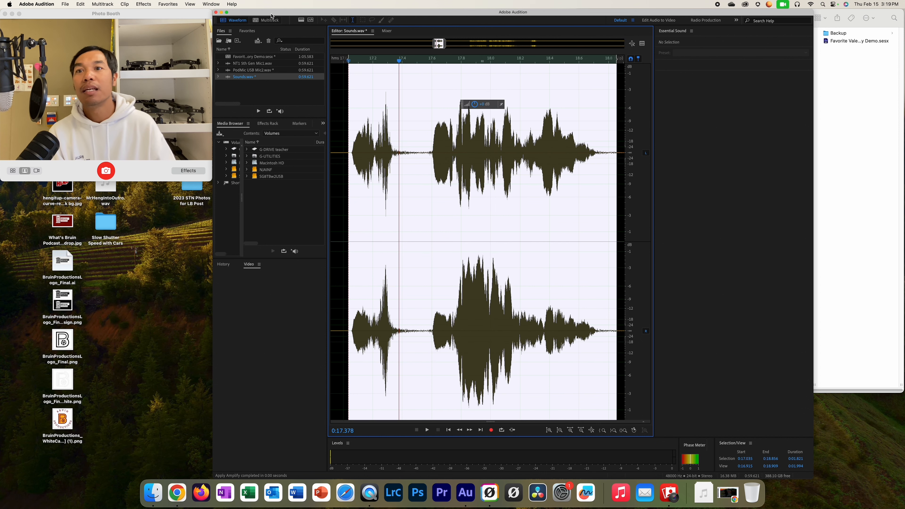
click(267, 20)
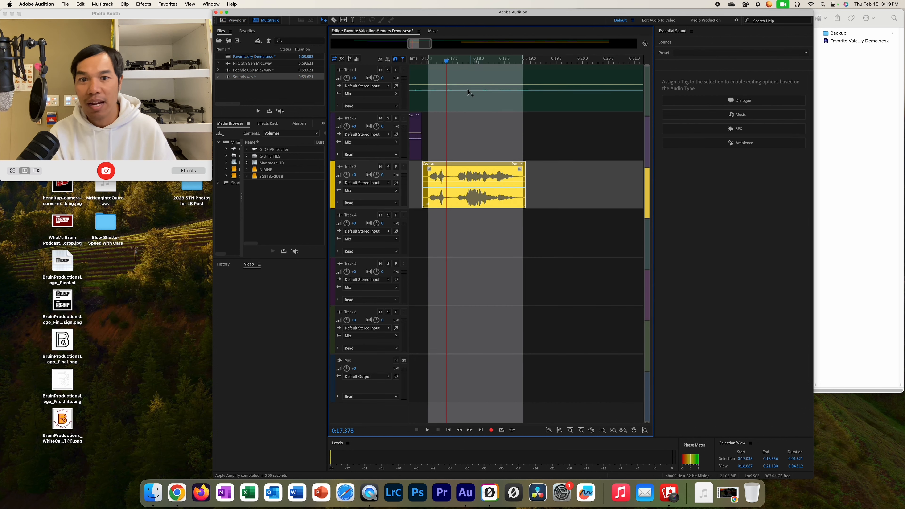
- Play the session from just before the short Sounds clip to check its amplified level
drag(430, 44, 645, 49)
drag(404, 49, 331, 47)
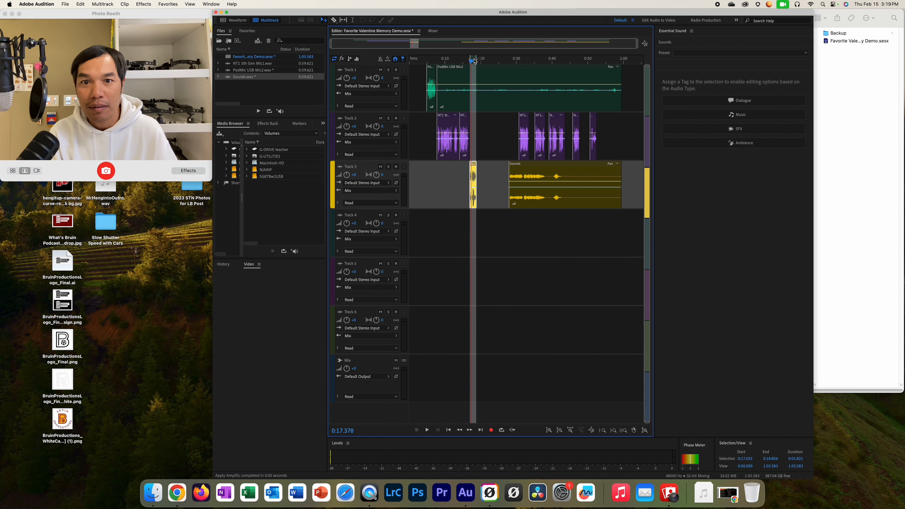
drag(472, 62, 465, 63)
key(space)
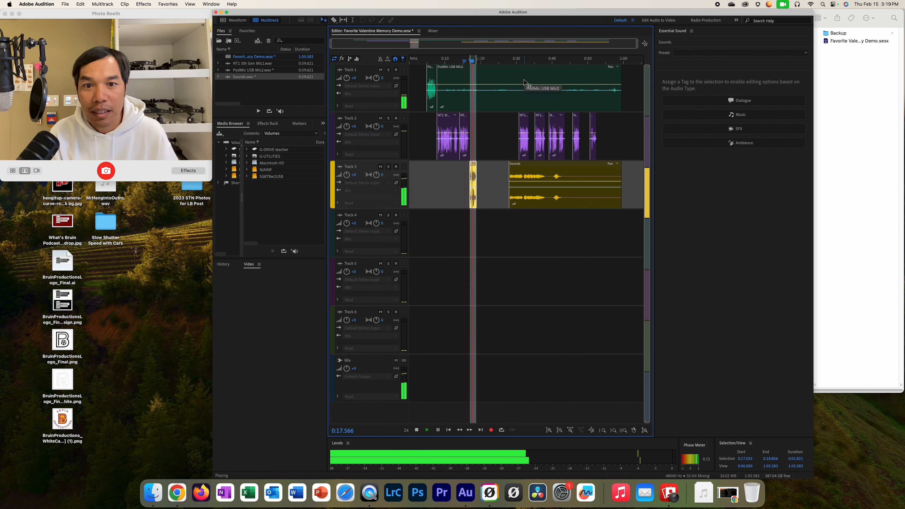
key(space)
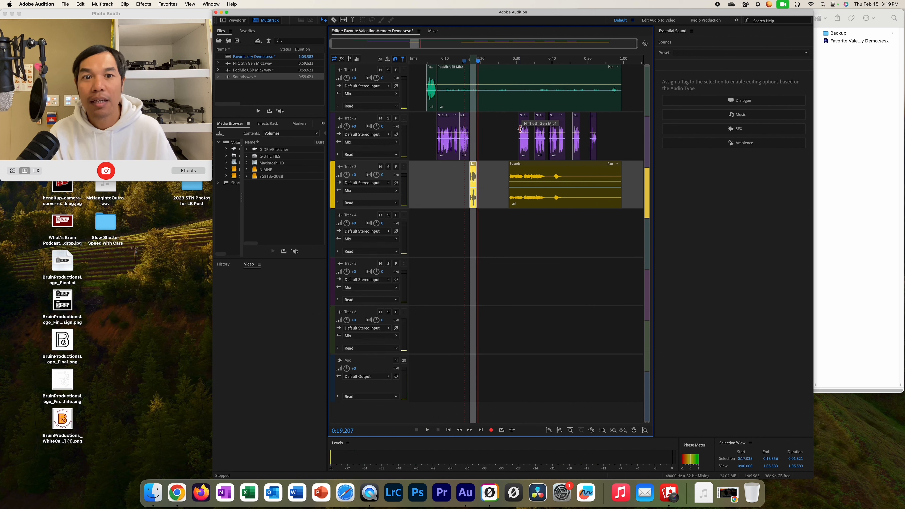
- Close the gaps on Track 2 by moving the next four NT1 clips earlier, starting right after the short Sounds clip
drag(523, 130, 481, 132)
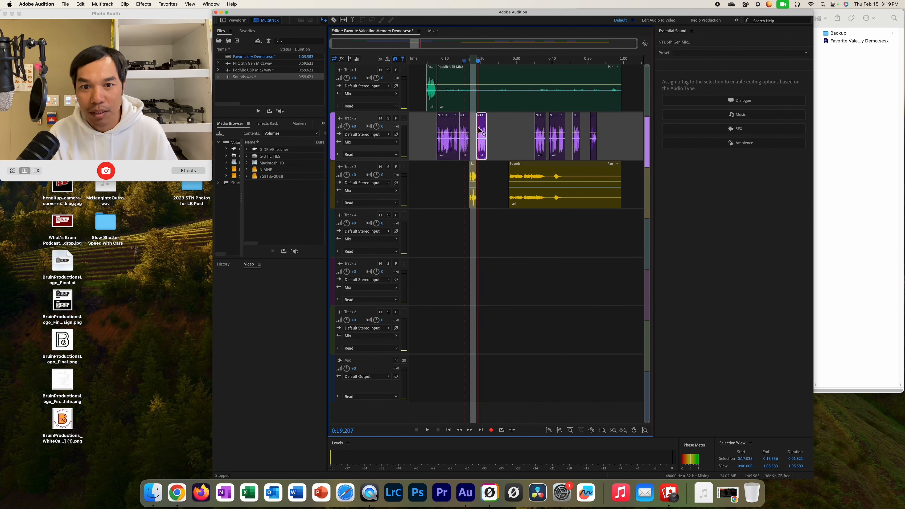
drag(540, 125, 507, 128)
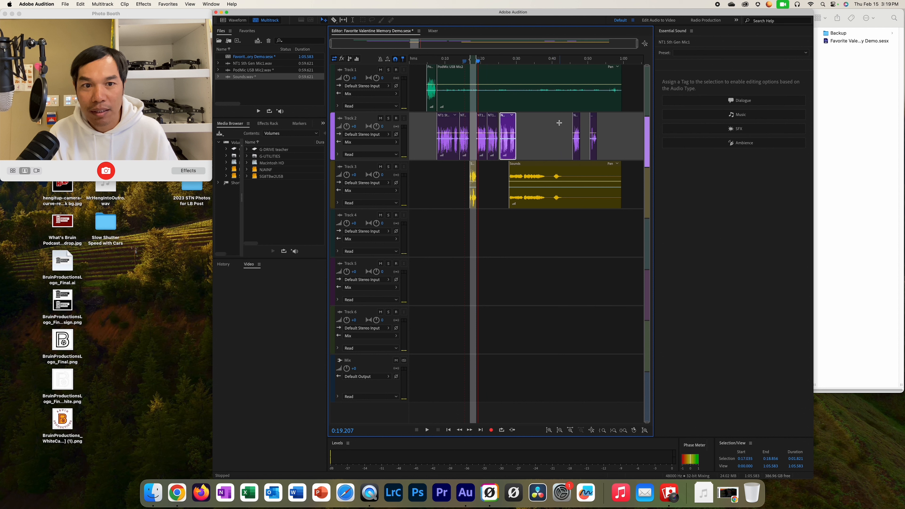
drag(577, 128, 524, 128)
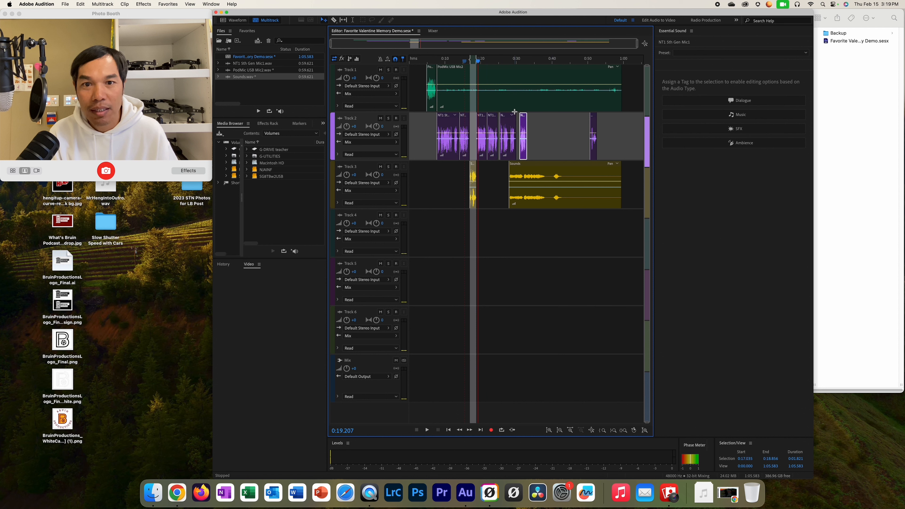
- Play the rearranged NT1 clips, clear the time selection, and replay the transition from the start of the short Sounds clip
key(space)
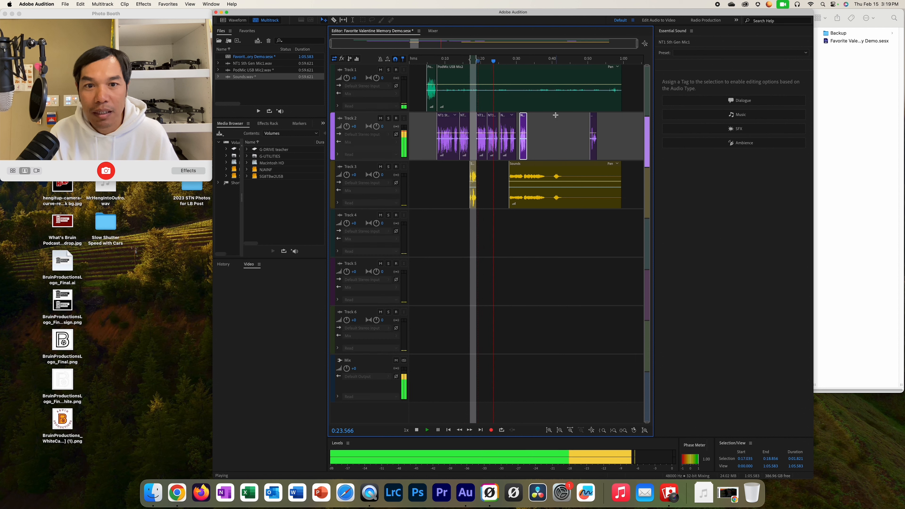
key(space)
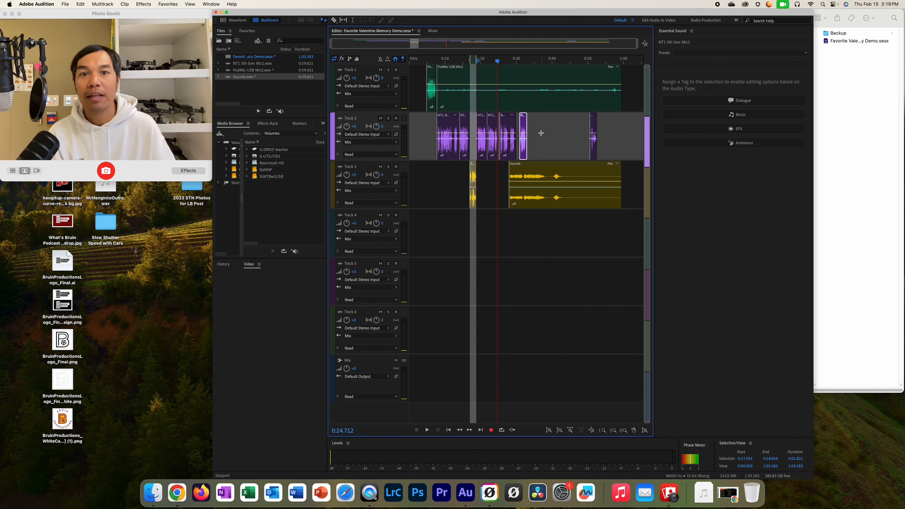
click(540, 132)
drag(496, 62, 469, 70)
key(space)
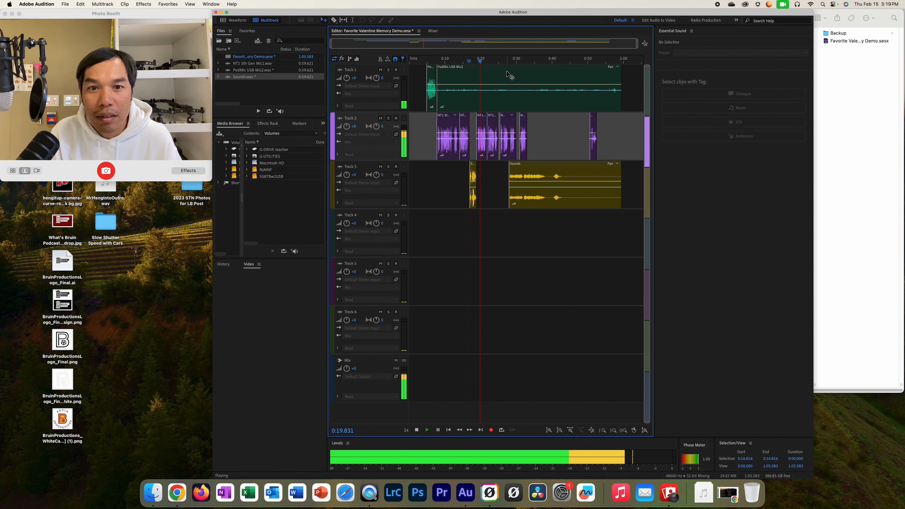
key(space)
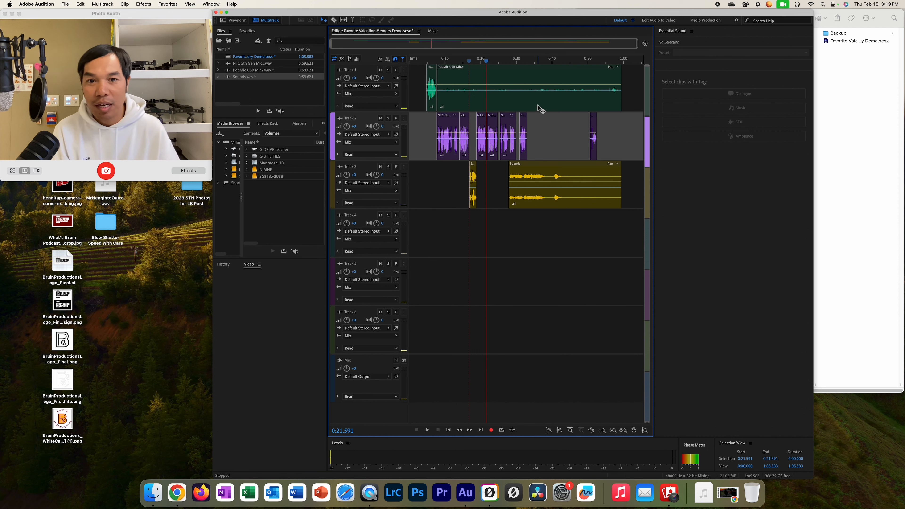
- Undo the earlier edits back to the session state before the silent NT1 clips were removed from Track 2
key(super+z)
key(super+z)
key(super+z)
key(super+z)
key(super+z)
key(super+z)
key(super+z)
key(super+z)
key(super+z)
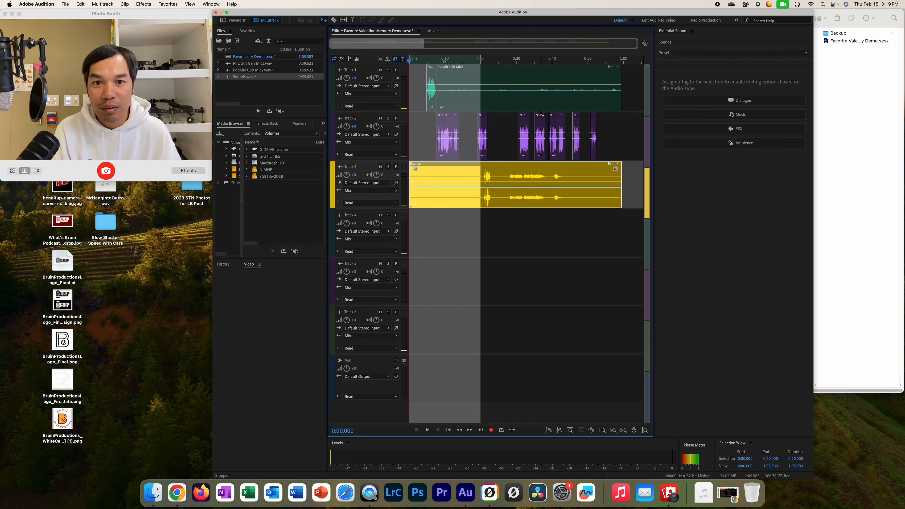
key(super+z)
key(super+z)
key(super+z)
key(super+z)
key(super+z)
key(super+z)
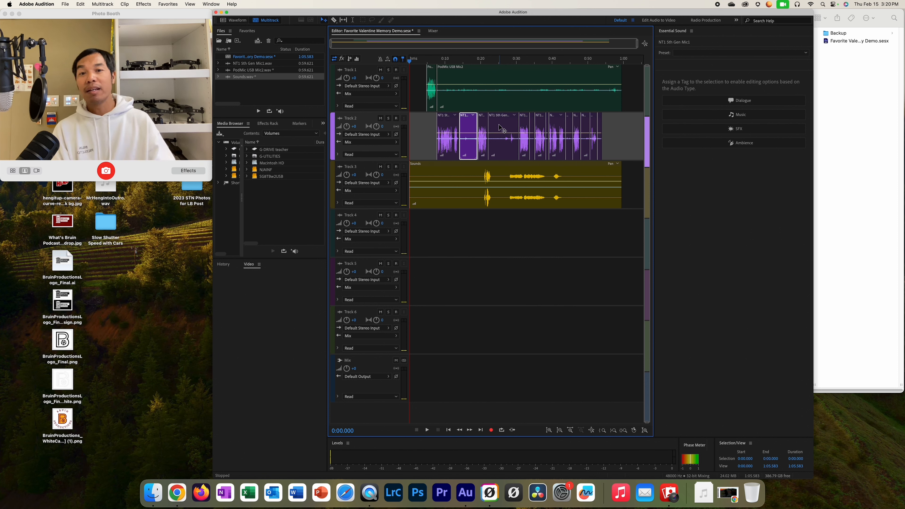
- Split the long NT1 clip on Track 2 just before and just after its quiet sound, between about 0:27 and 0:29
click(335, 20)
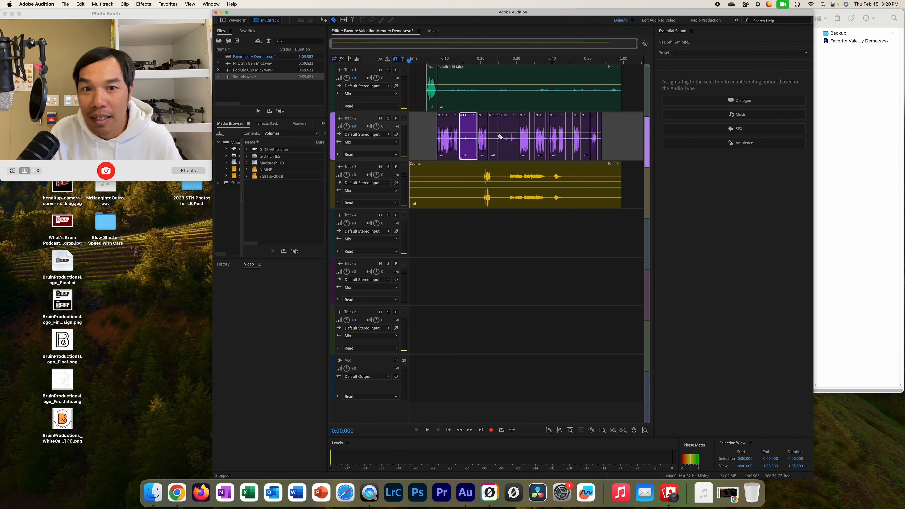
click(505, 140)
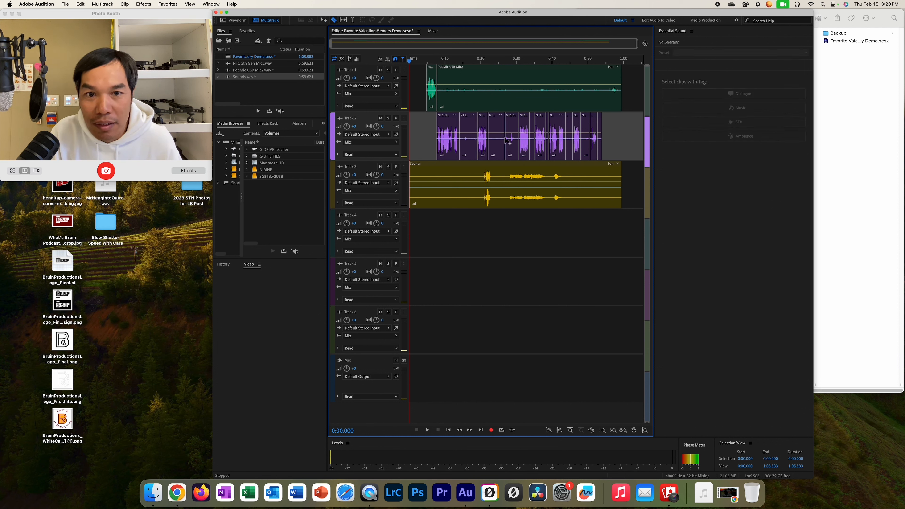
click(514, 129)
click(323, 21)
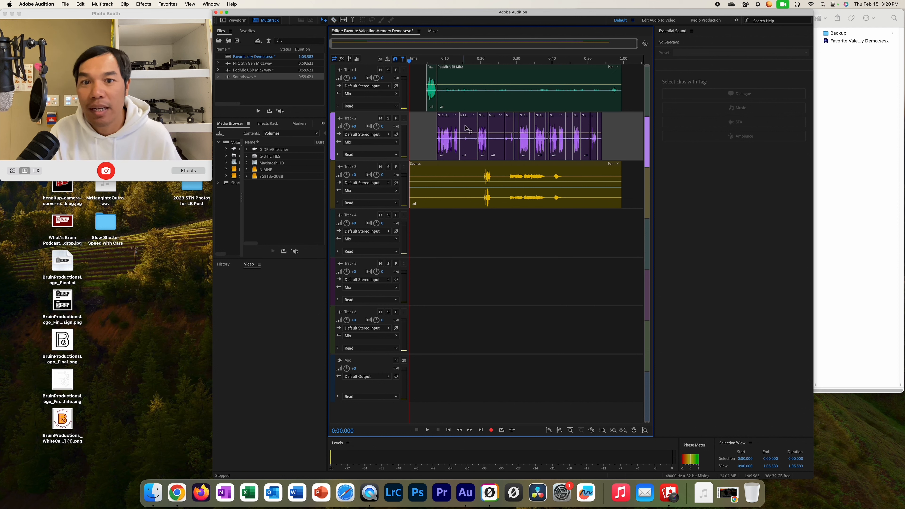
- Delete all the silent NT1 clips on Track 2 and move the second remaining clip up against the first
click(469, 131)
key(Delete)
click(497, 124)
key(Delete)
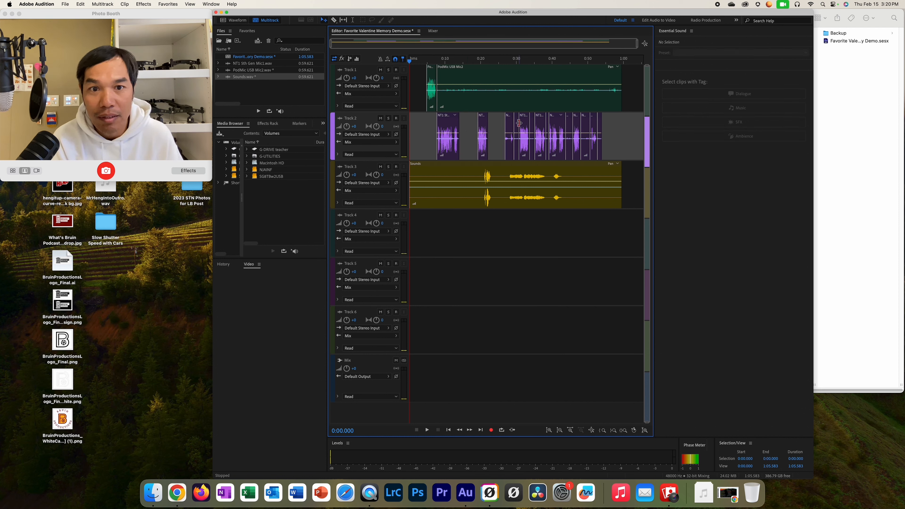
click(517, 128)
key(Delete)
click(531, 129)
key(Delete)
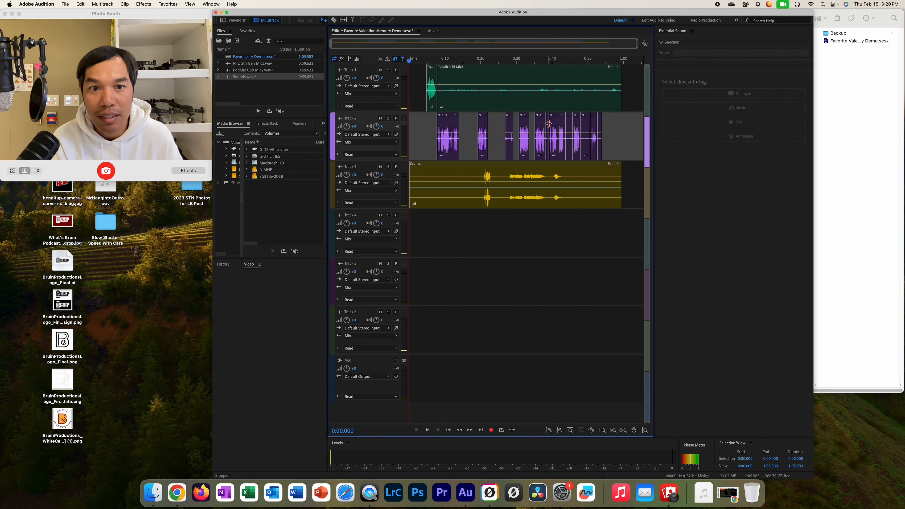
click(548, 125)
key(Delete)
click(569, 126)
key(Delete)
click(586, 126)
key(Delete)
click(602, 129)
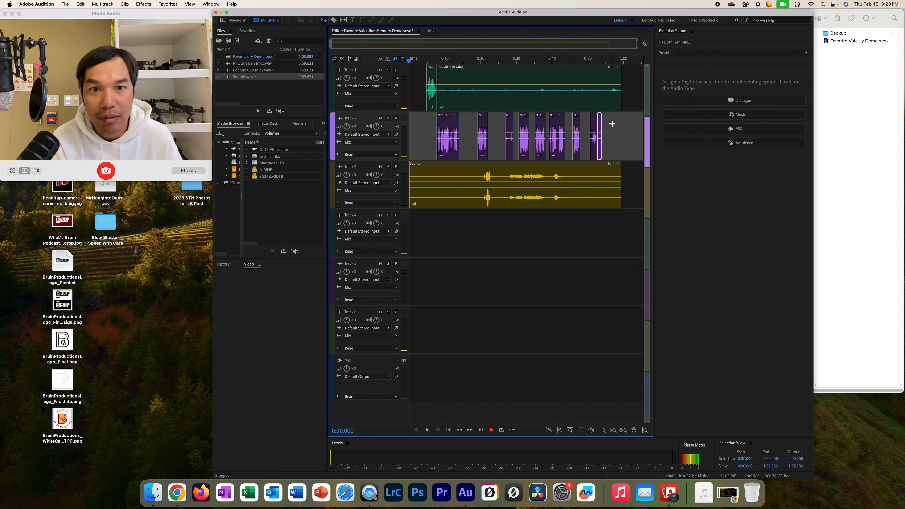
key(Delete)
drag(481, 131, 463, 132)
- Trim the silent start of the Sounds clip to just before its first sound and delete its section from 0:23.048 to 0:27.796
drag(410, 170, 480, 172)
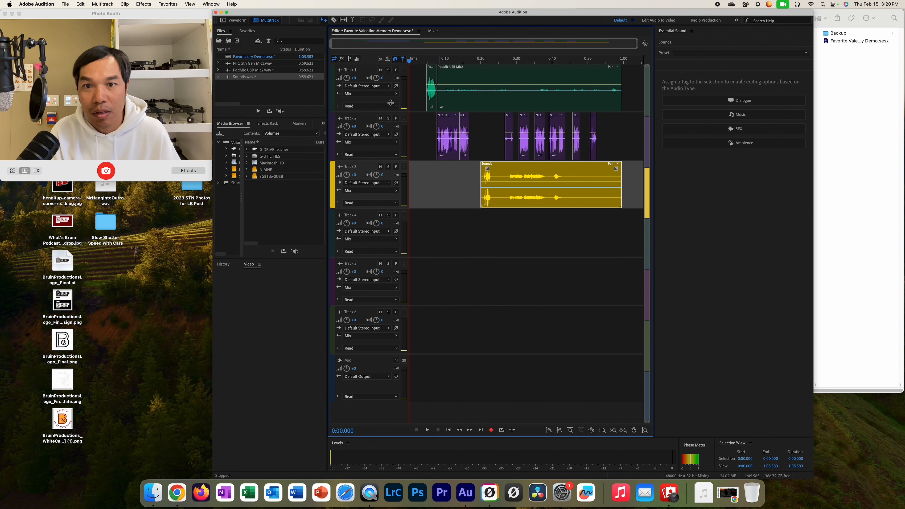
click(352, 20)
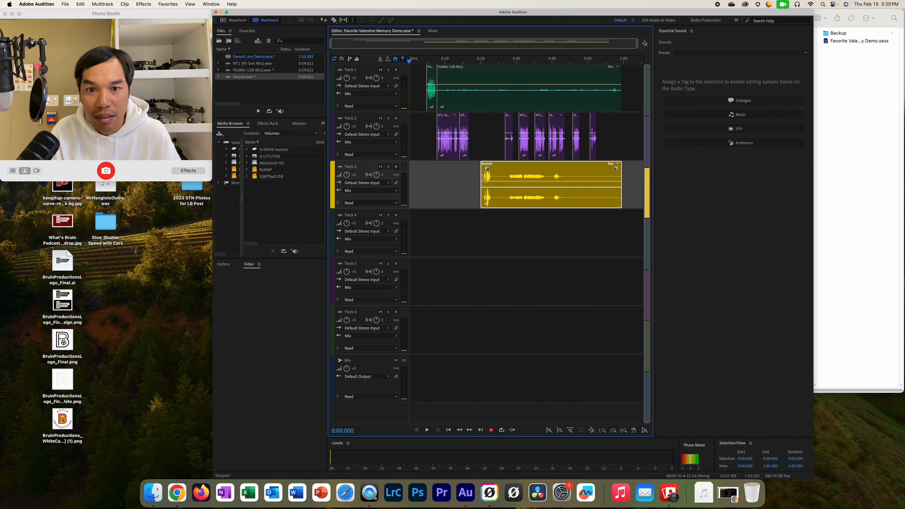
drag(483, 177, 508, 175)
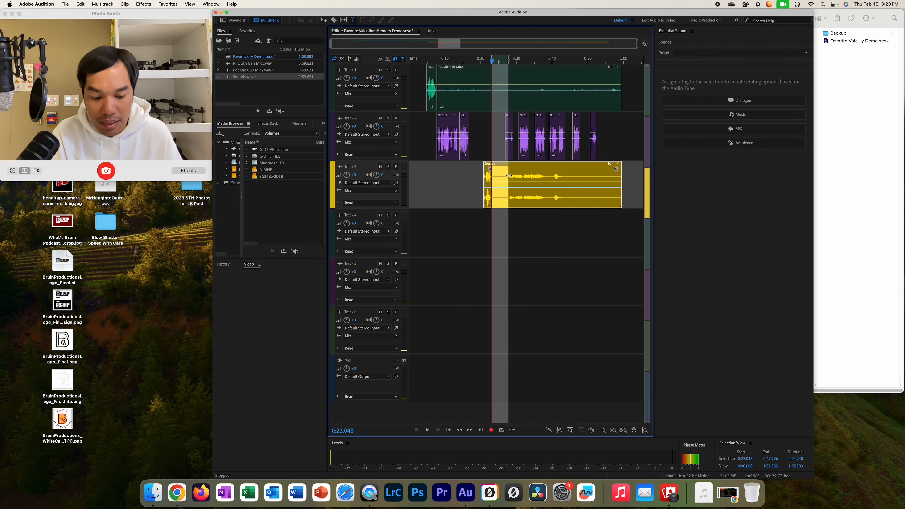
key(Delete)
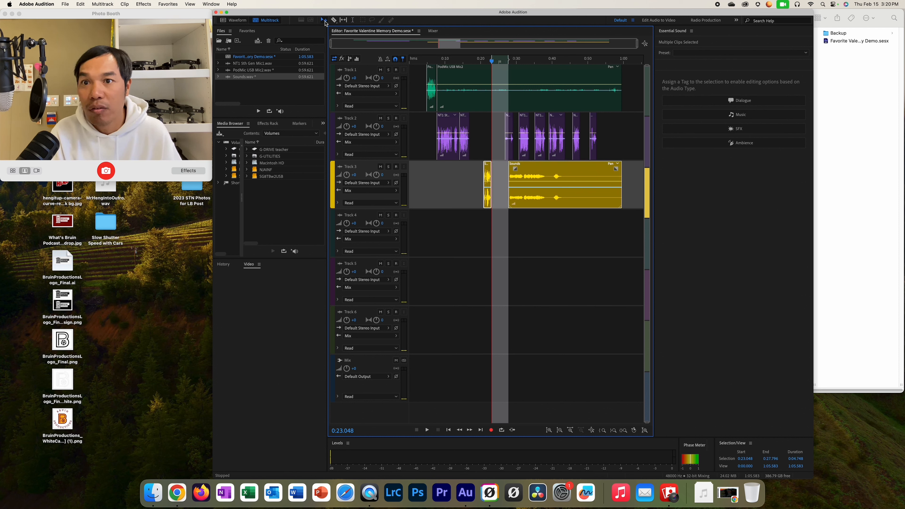
- Move both Sounds clips earlier so the short one starts where the first NT1 clip ends, and play from 0:12.859
drag(488, 173, 465, 174)
click(451, 59)
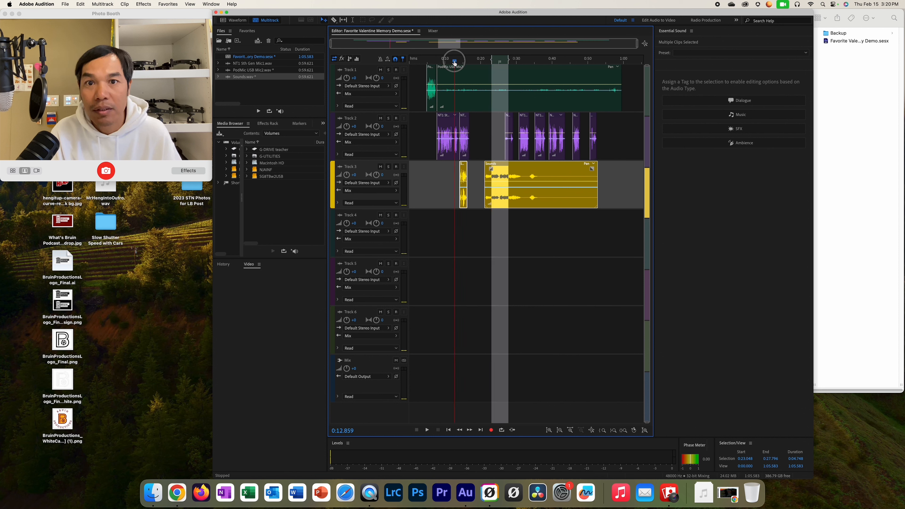
key(space)
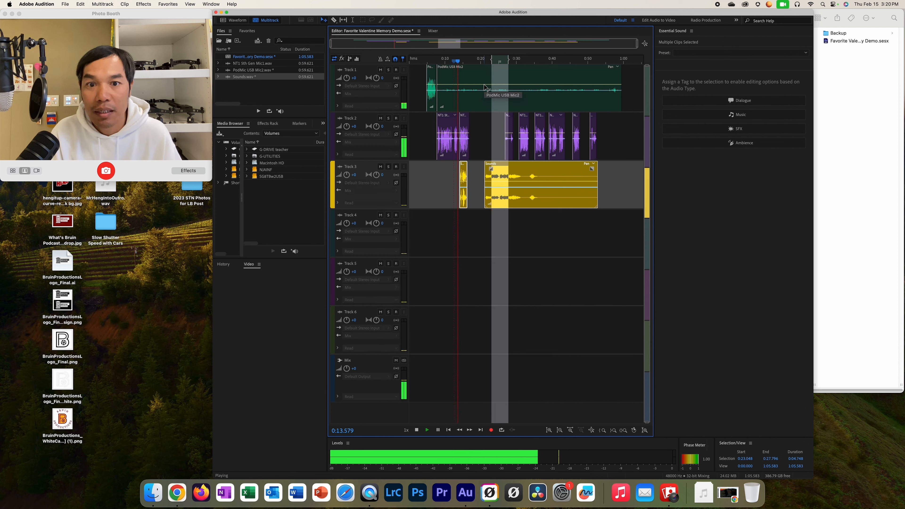
key(space)
- Move the second NT1 clip on Track 2 later, past the short Sounds clip, and play the transition into that clip
drag(463, 126, 460, 169)
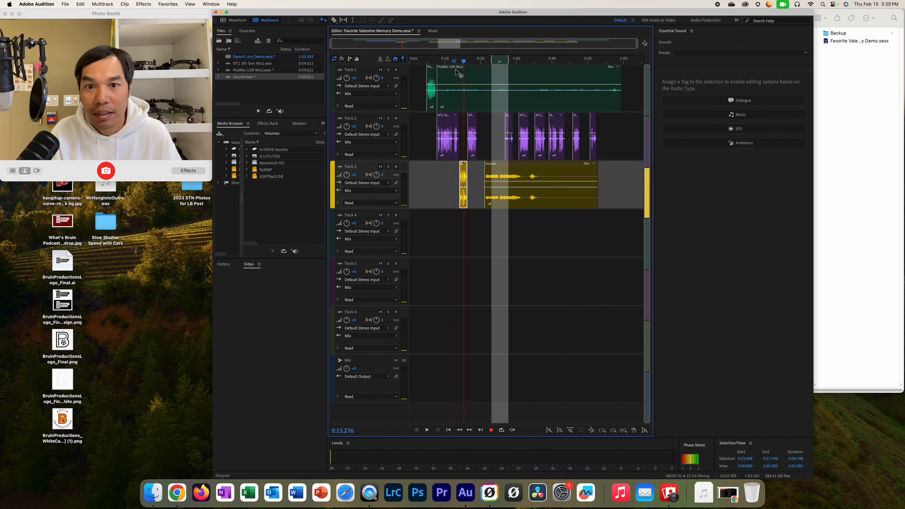
key(space)
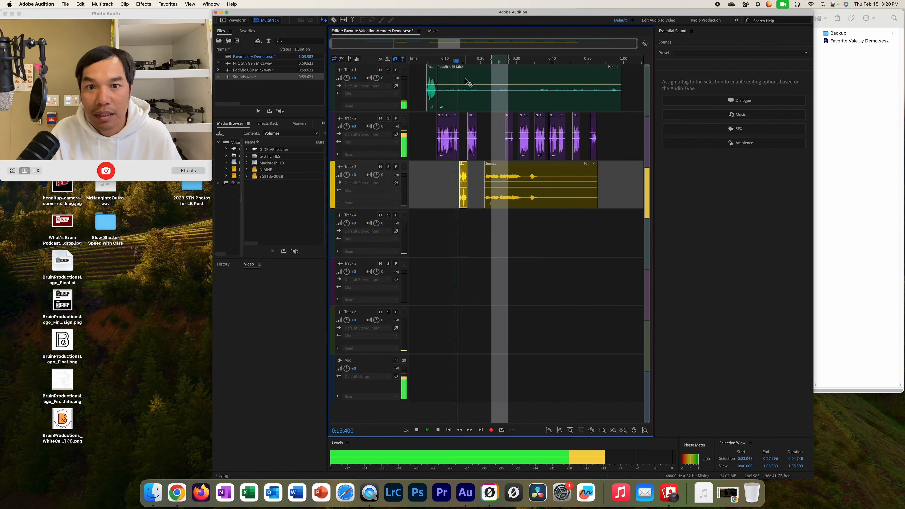
key(space)
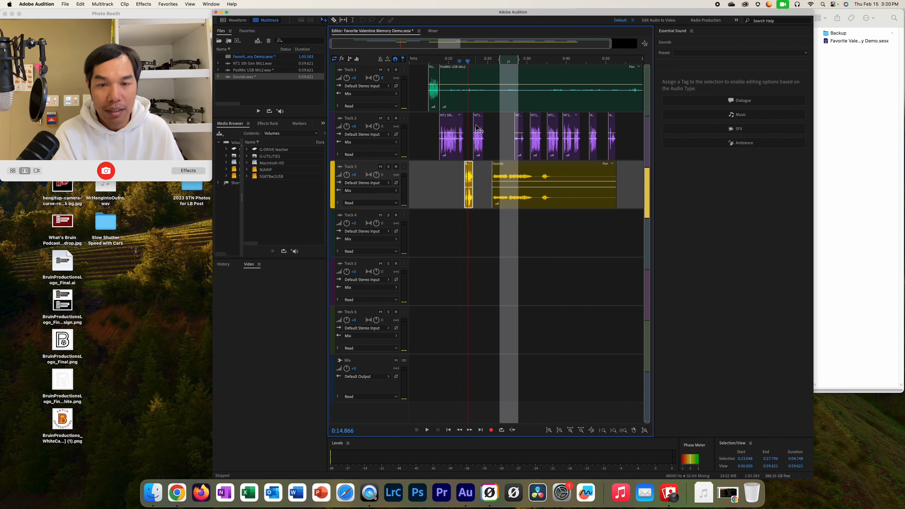
- Trim the end of the first NT1 clip slightly and nudge the short Sounds clip earlier to meet it
key(equal)
key(equal)
drag(429, 128, 426, 129)
drag(441, 169, 435, 169)
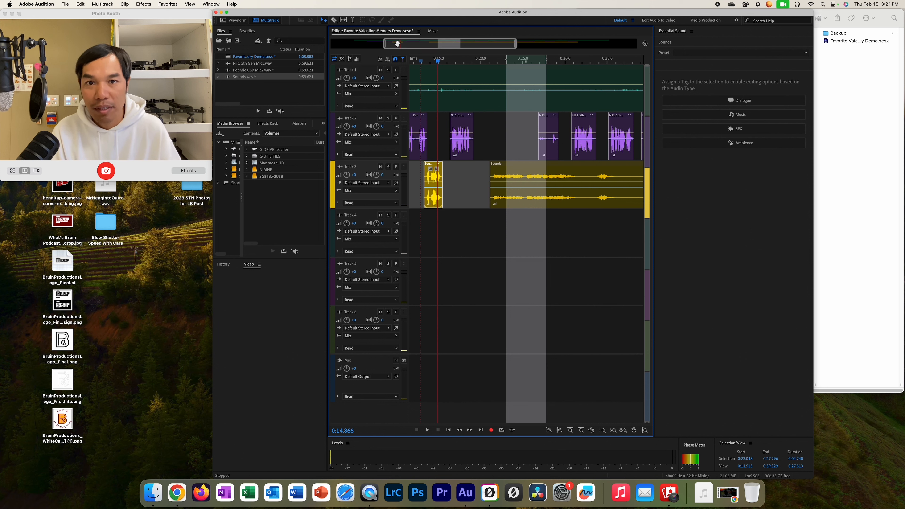
scroll(384, 47, down, 10)
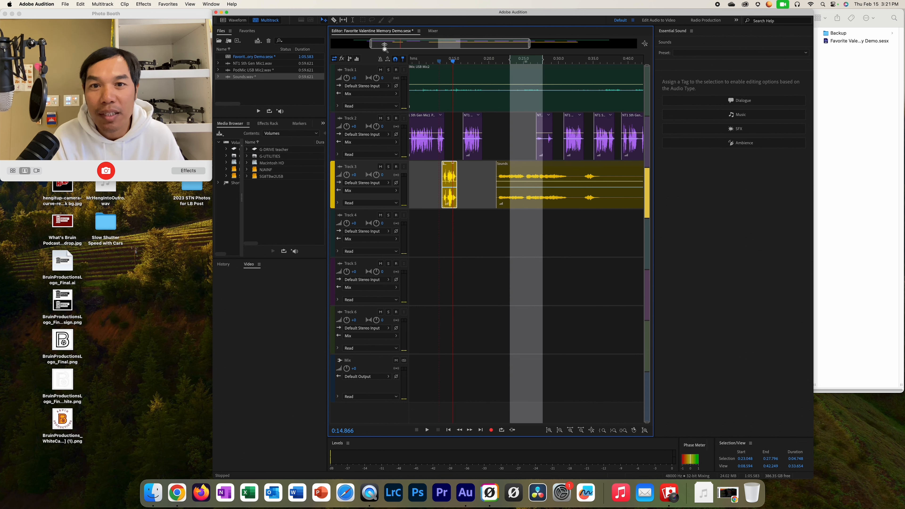
scroll(385, 46, down, 3)
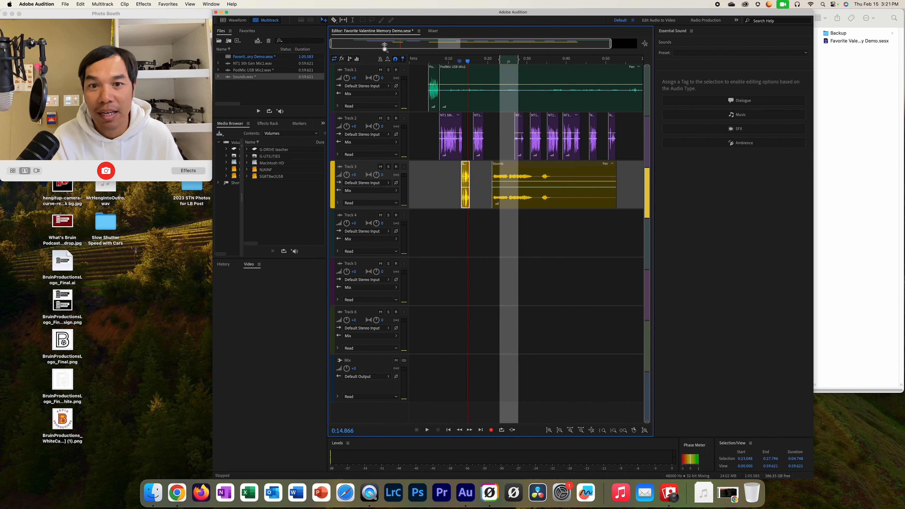
scroll(384, 46, up, 8)
- Play the short Sounds clip, move the second NT1 clip to start right after it, and play on through that clip
drag(445, 62, 432, 66)
key(space)
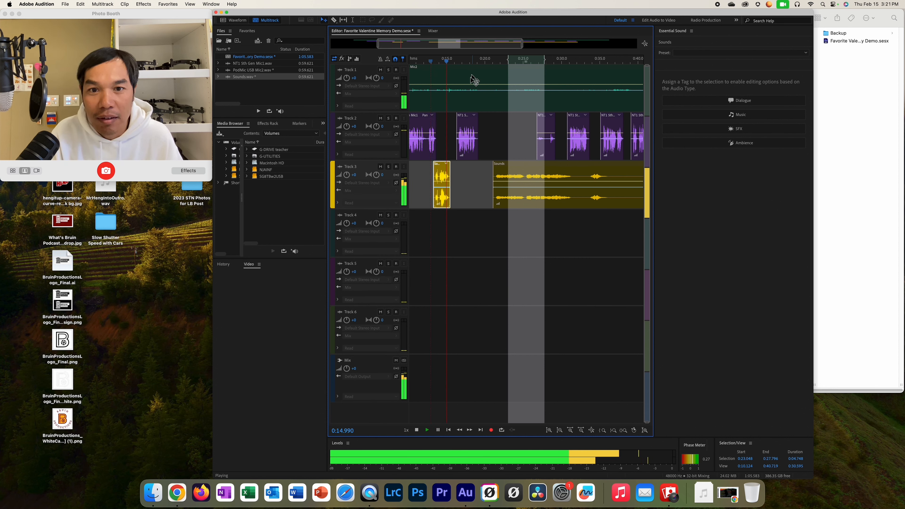
key(space)
drag(466, 133, 460, 104)
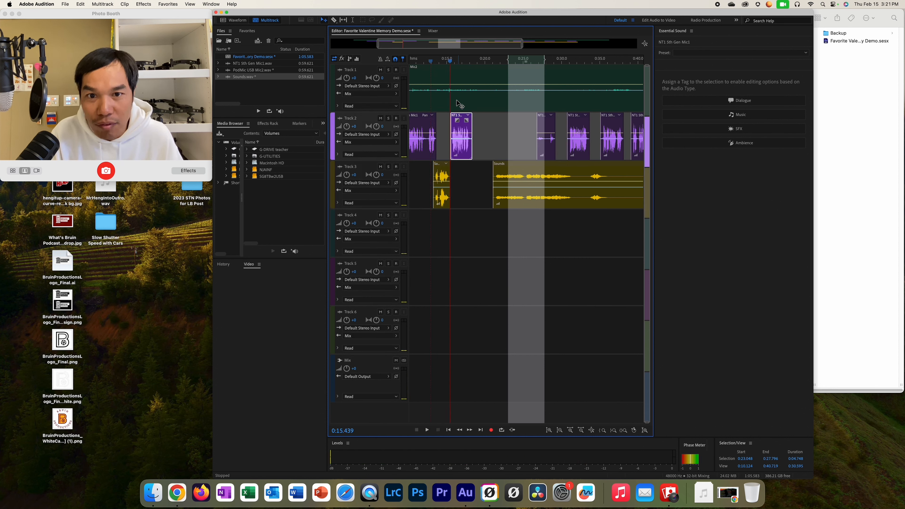
key(space)
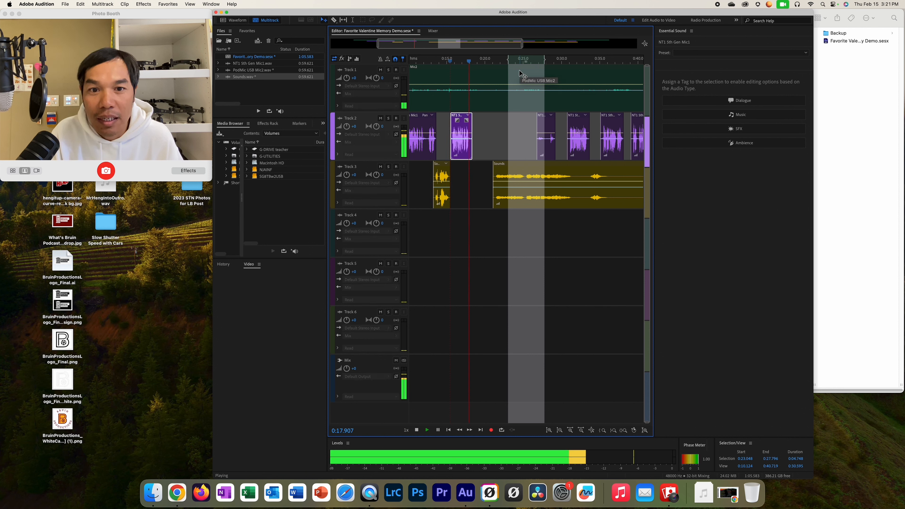
key(space)
- Move the long Sounds clip on Track 3 earlier to start near the end of the second NT1 clip, and play its beginning
click(523, 166)
drag(523, 166, 500, 167)
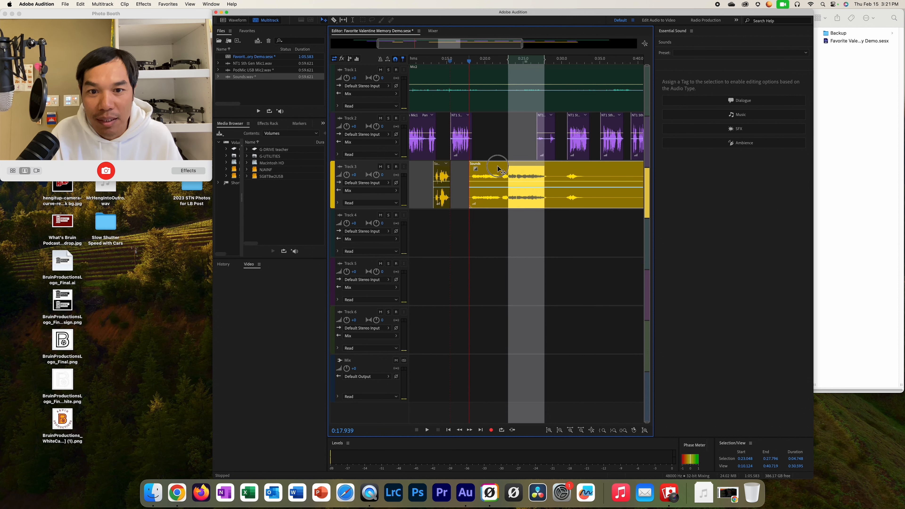
key(space)
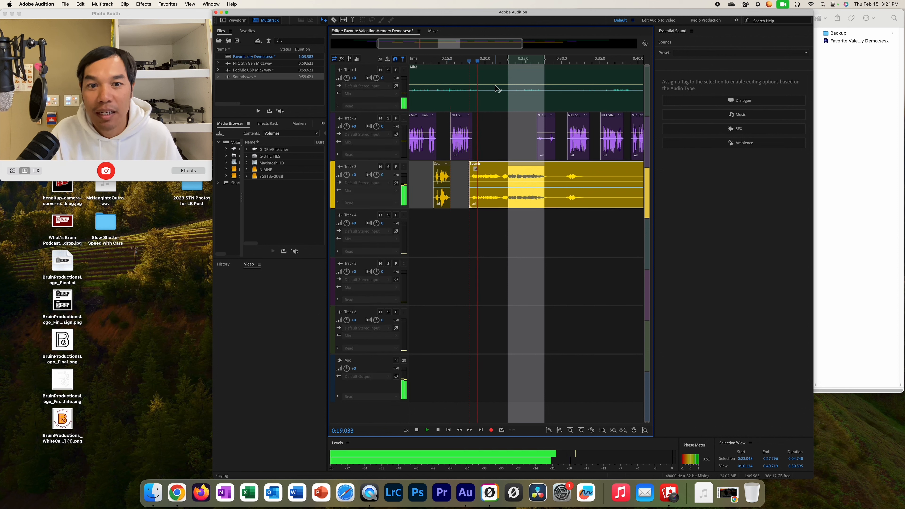
key(space)
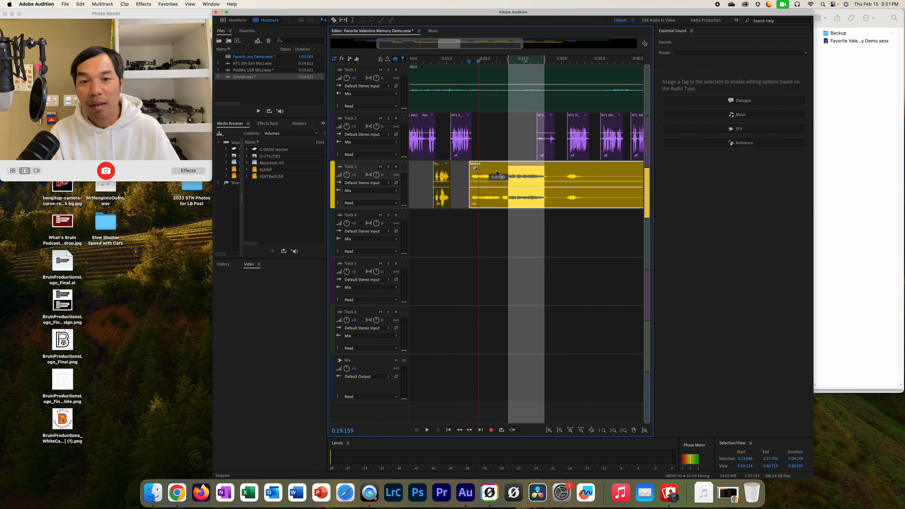
- Delete the section from 0:22.168 to 0:28.537 of the long Sounds clip on Track 3
click(503, 143)
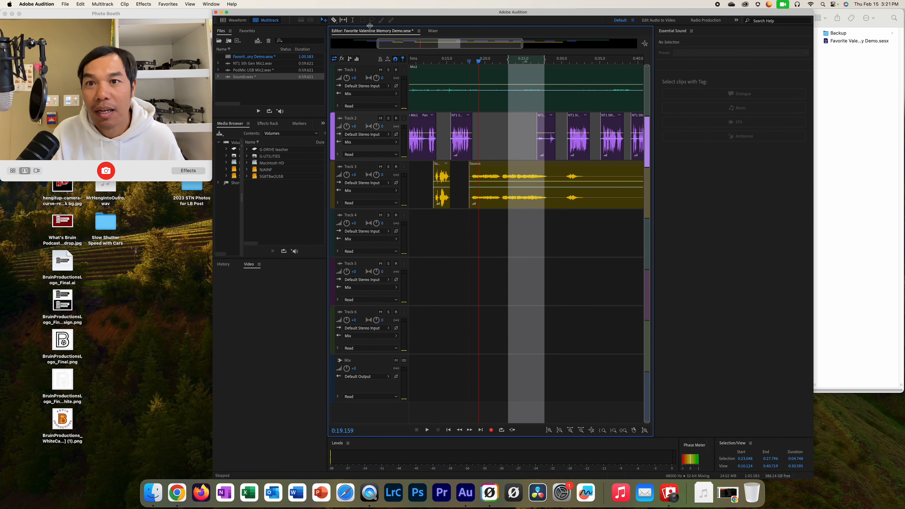
click(352, 20)
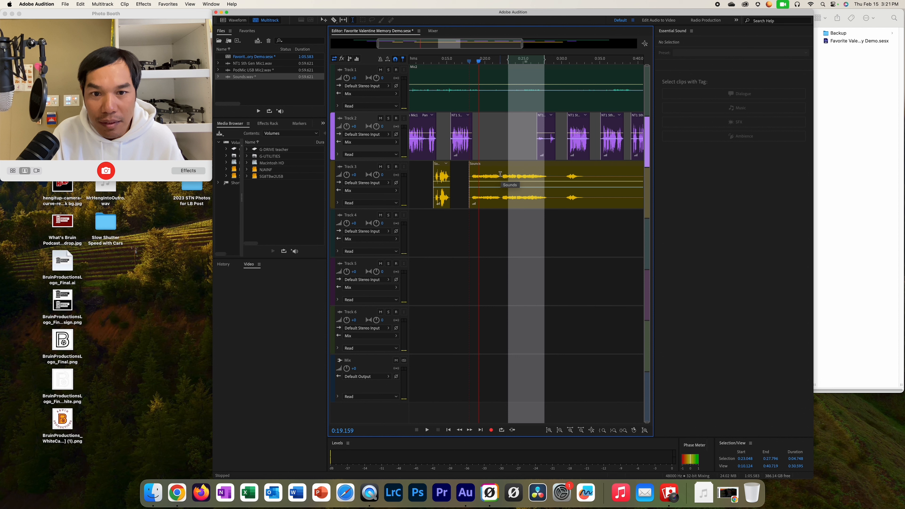
drag(501, 175, 551, 183)
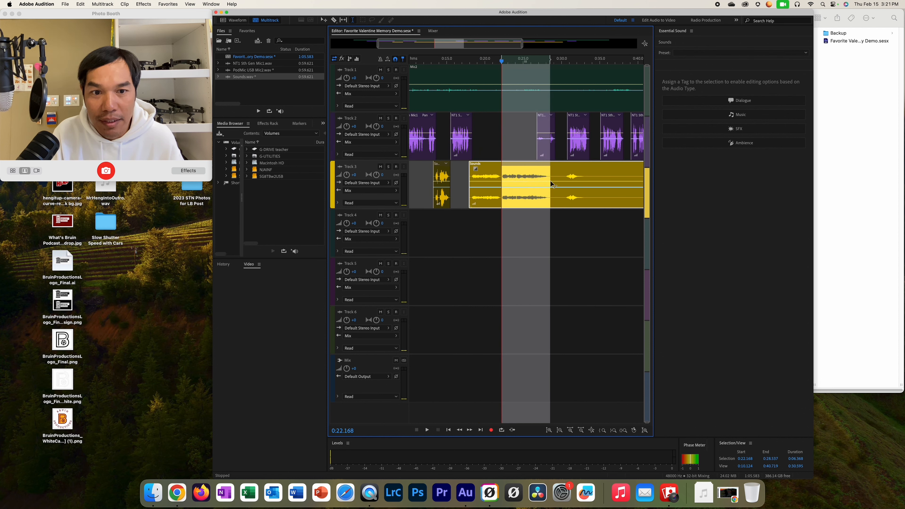
key(Delete)
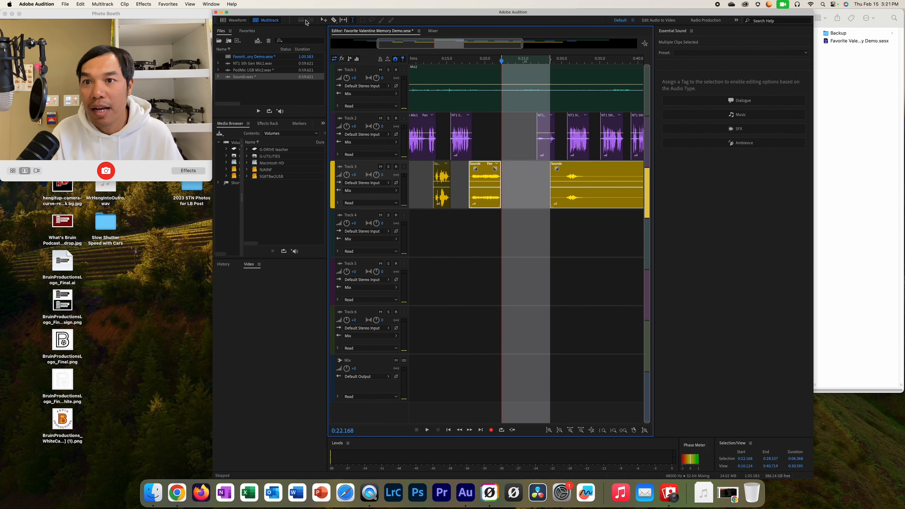
- Play from 0:17.386 to check the transition from the second NT1 clip into the second Sounds clip
click(323, 20)
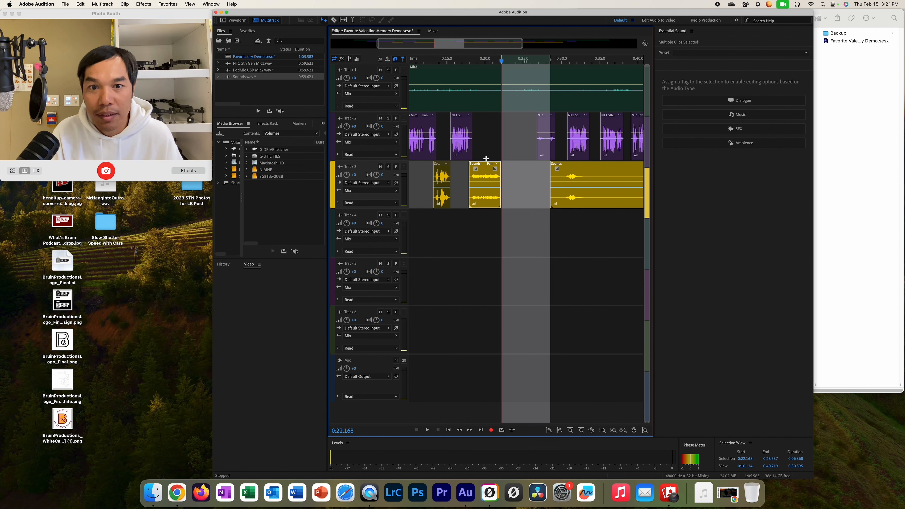
drag(501, 62, 465, 70)
key(space)
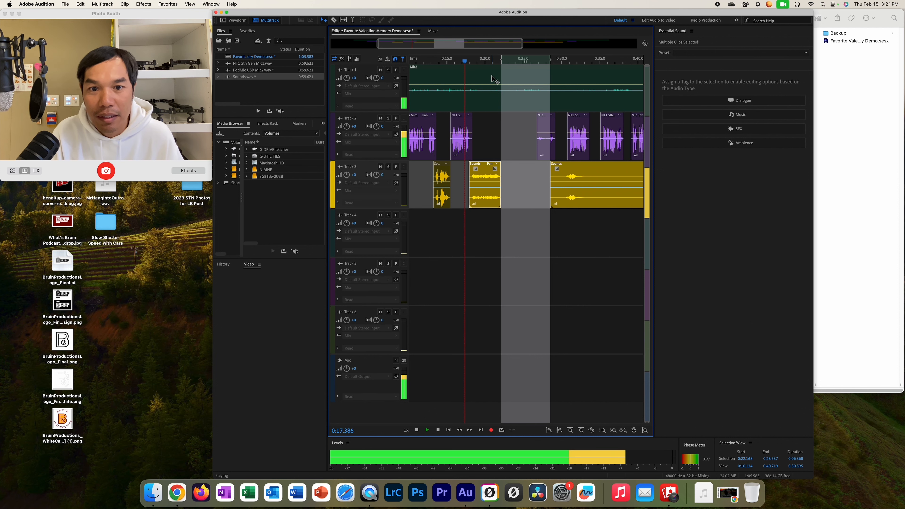
key(space)
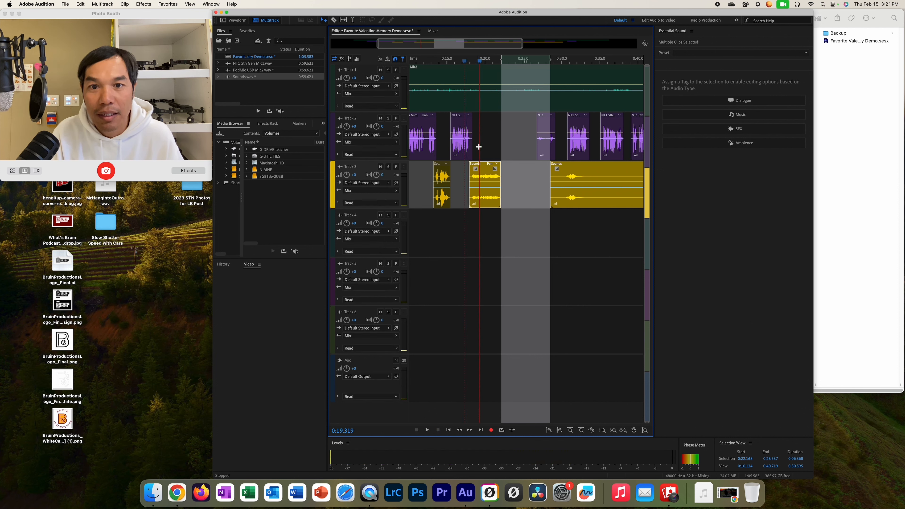
- Shift the second and third Sounds clips on Track 3 slightly earlier, tightening the overlap with the end of the second NT1 clip
click(478, 62)
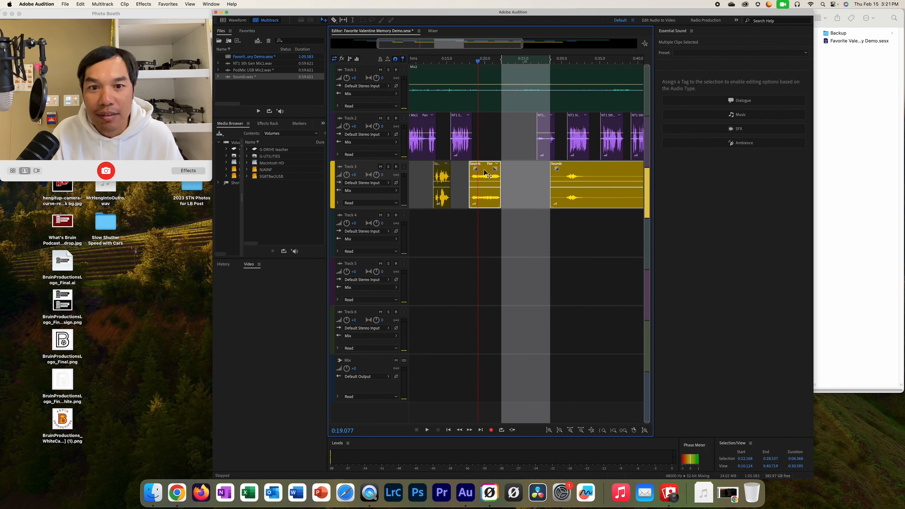
key(=)
key(=)
key(=)
key(=)
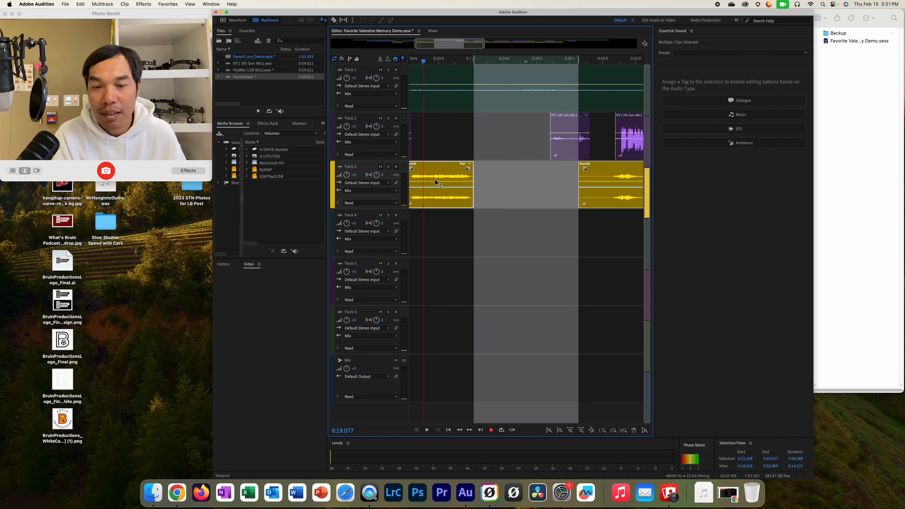
scroll(459, 168, left, 5)
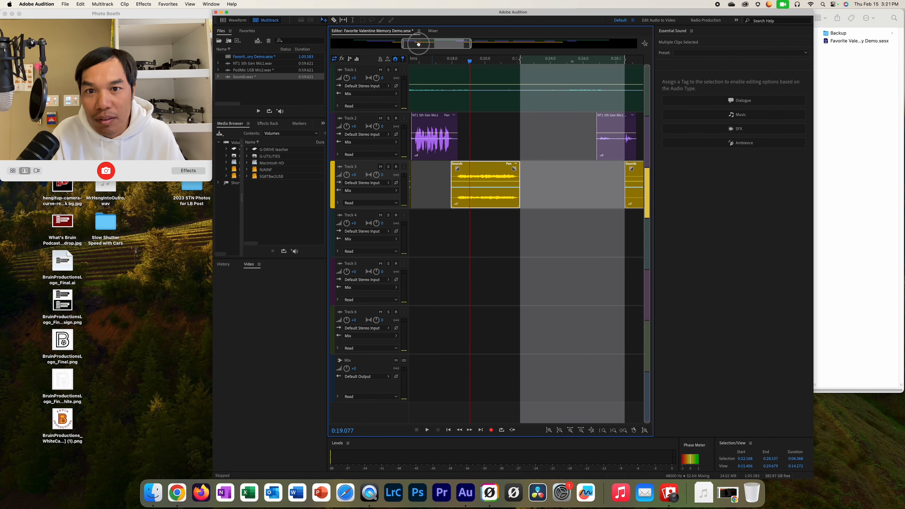
drag(478, 170, 474, 170)
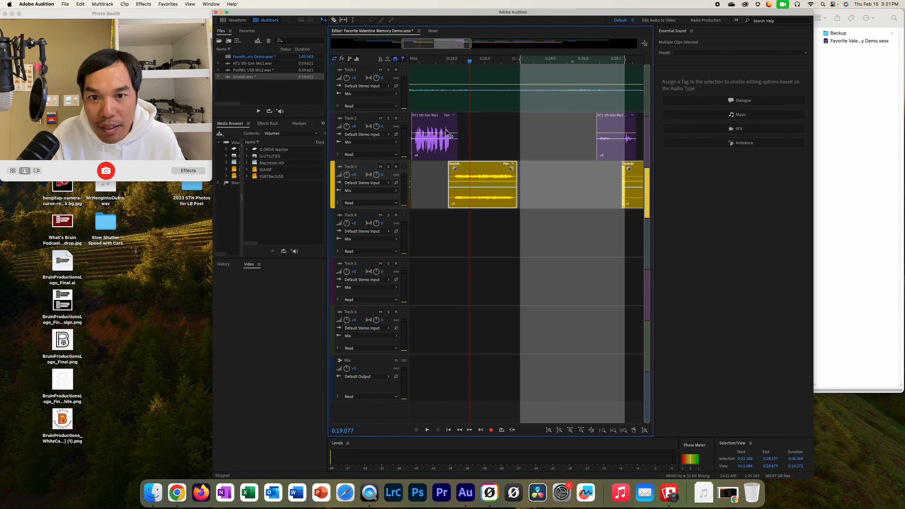
- Play from just before the end of the second NT1 clip to check the transition into the second Sounds clip
key(-)
key(-)
key(-)
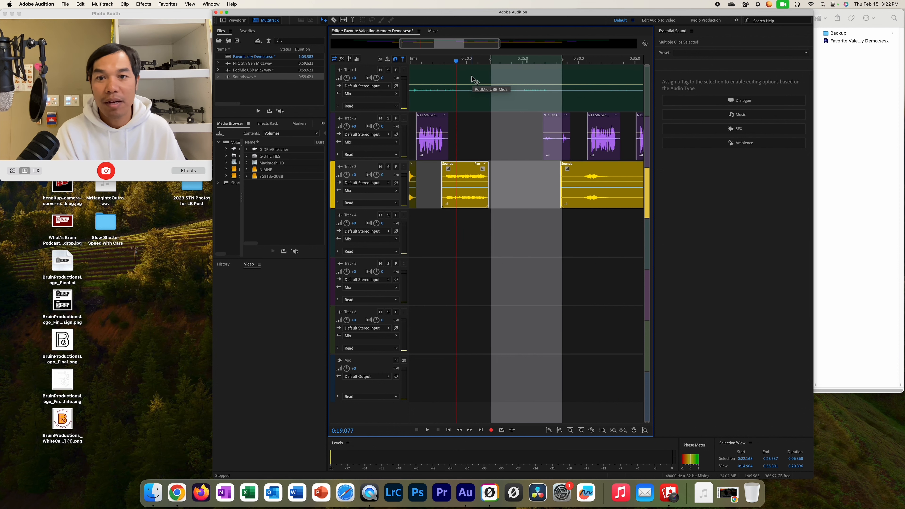
click(463, 63)
click(448, 63)
key(space)
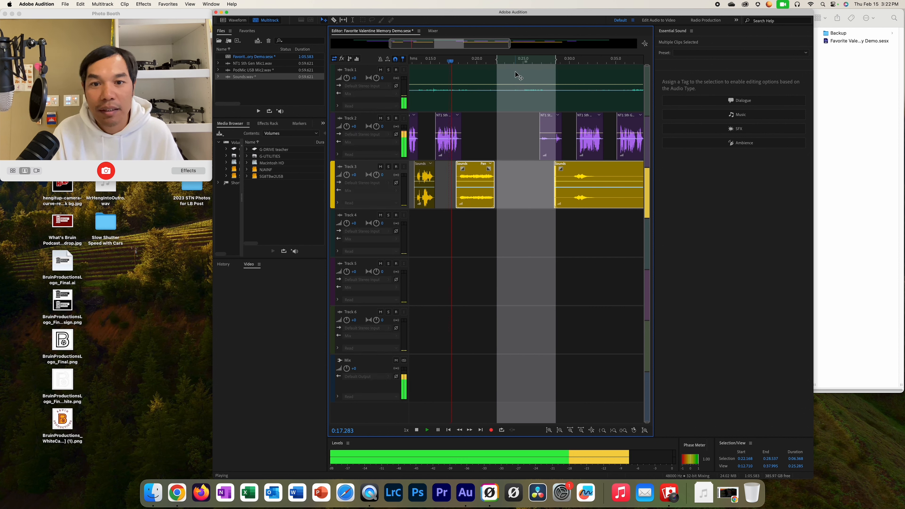
key(space)
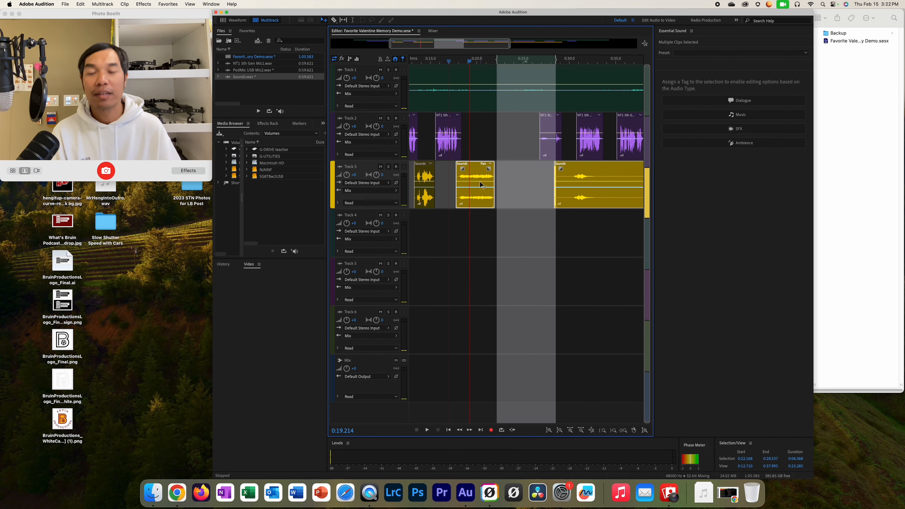
- Amplify the whole second Sounds clip by about 12 dB in the waveform editor, and play it back in the multitrack session
double_click(473, 176)
drag(358, 153, 624, 153)
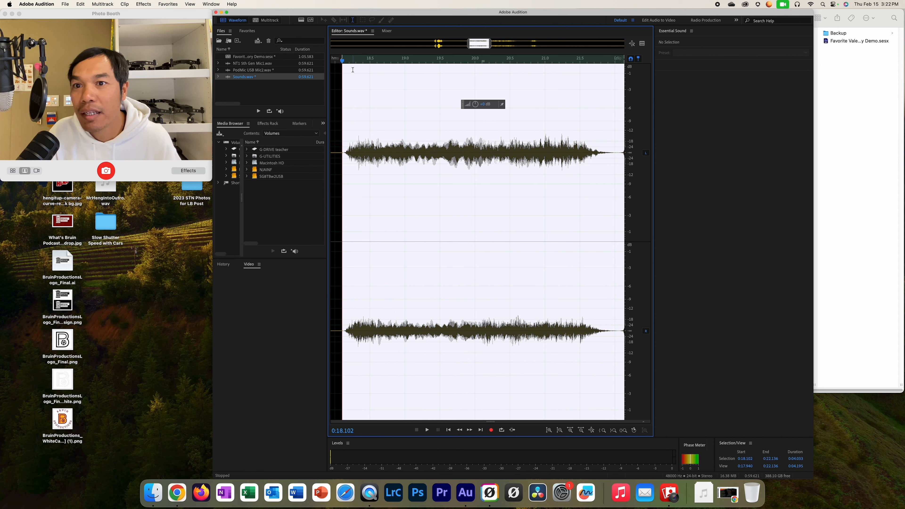
drag(483, 103, 501, 105)
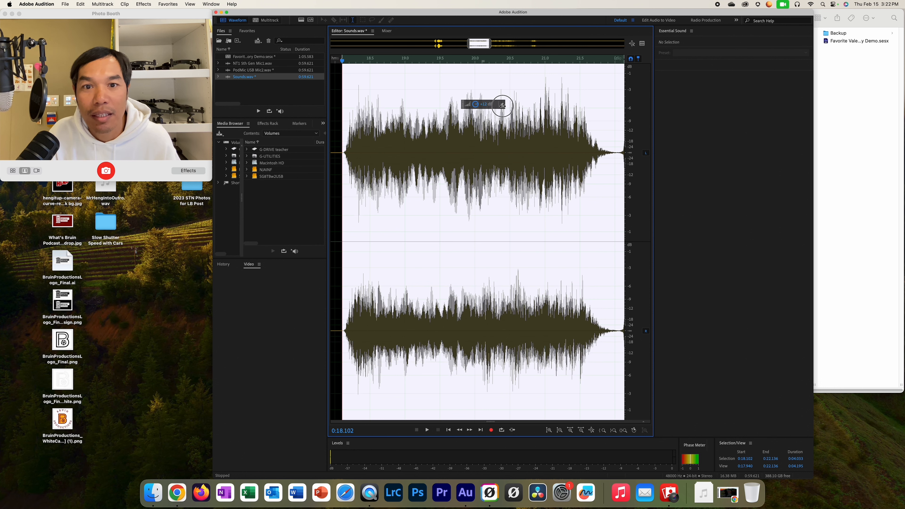
click(269, 20)
key(space)
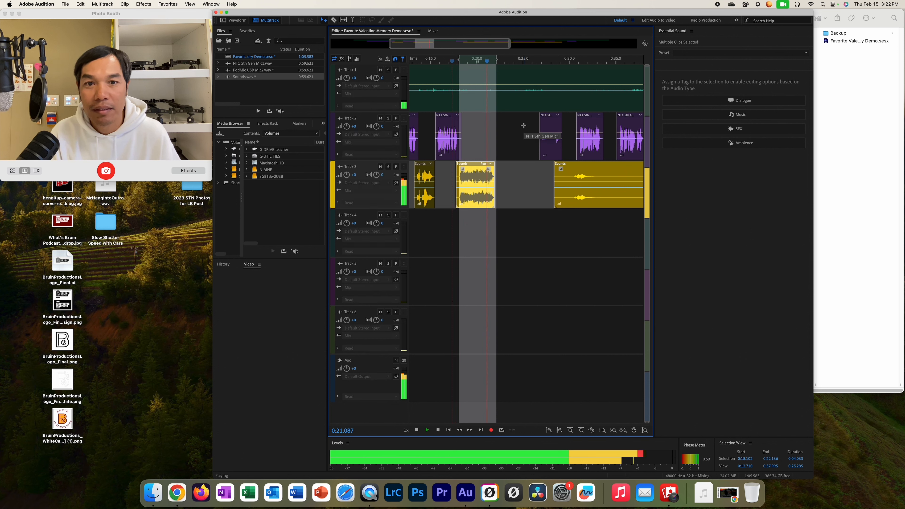
key(space)
- Move the quiet third NT1 clip earlier to start at the end of the second Sounds clip, and play it
drag(550, 126, 503, 134)
key(space)
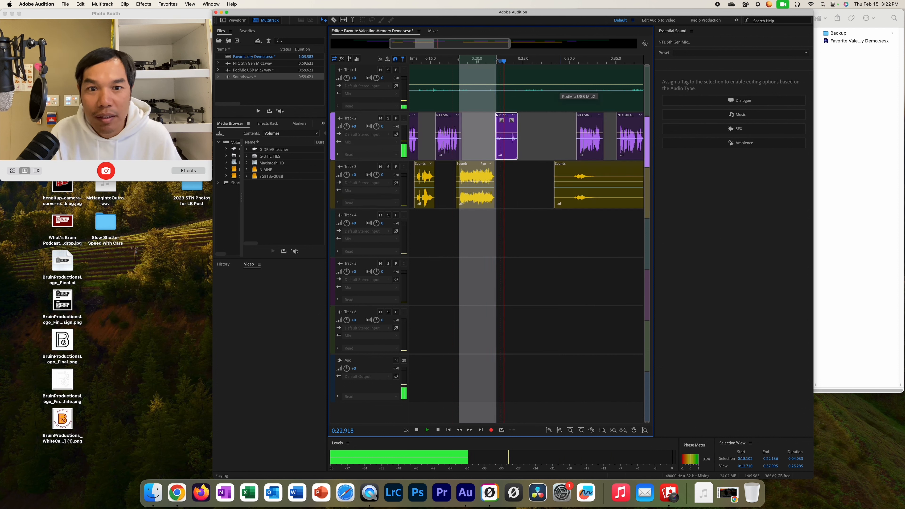
key(space)
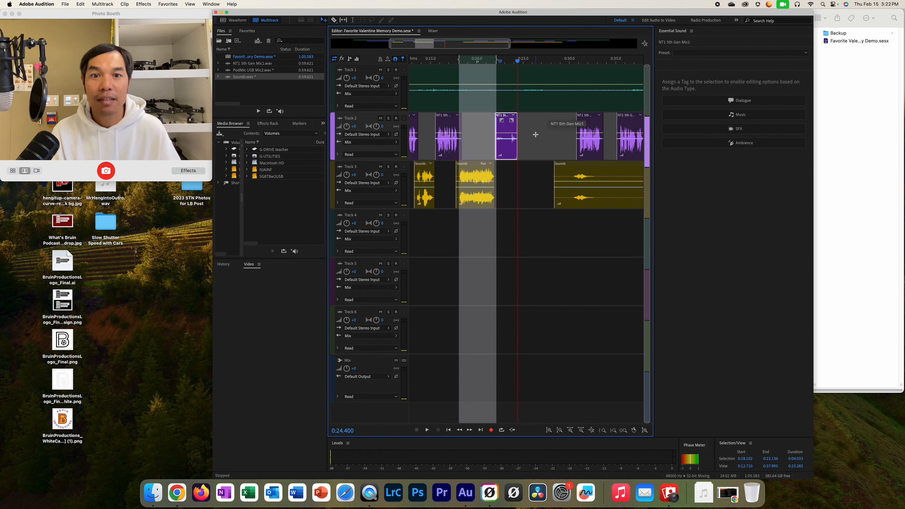
- Delete the quiet NT1 clip on Track 2, move the next NT1 clip into its place after the second Sounds clip, and play it
click(506, 149)
drag(589, 136, 506, 137)
drag(516, 64, 487, 73)
key(space)
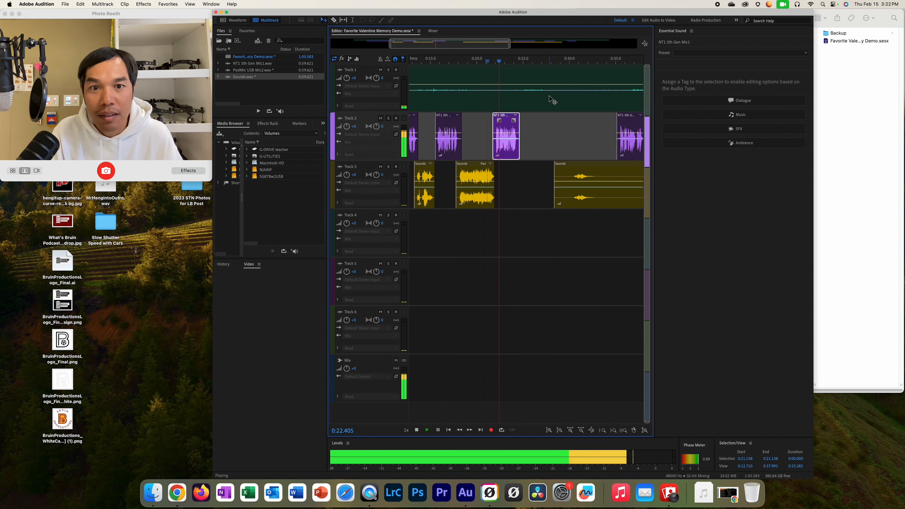
key(space)
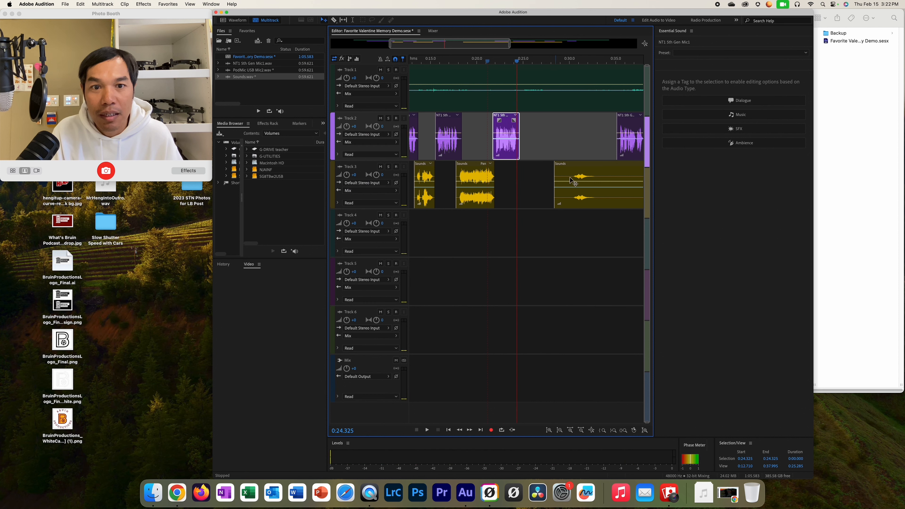
- Move the long Sounds clip on Track 3 earlier so that its sound falls just after the third NT1 clip
drag(602, 171, 545, 174)
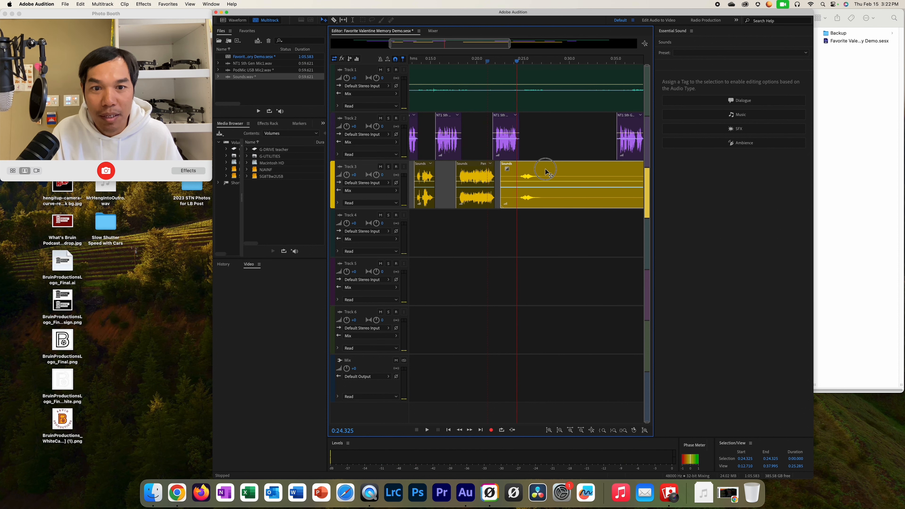
double_click(500, 169)
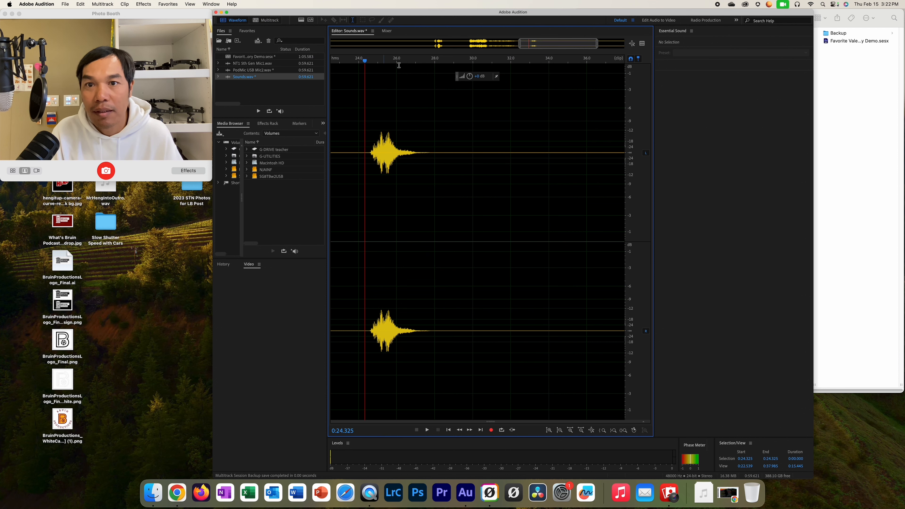
click(270, 21)
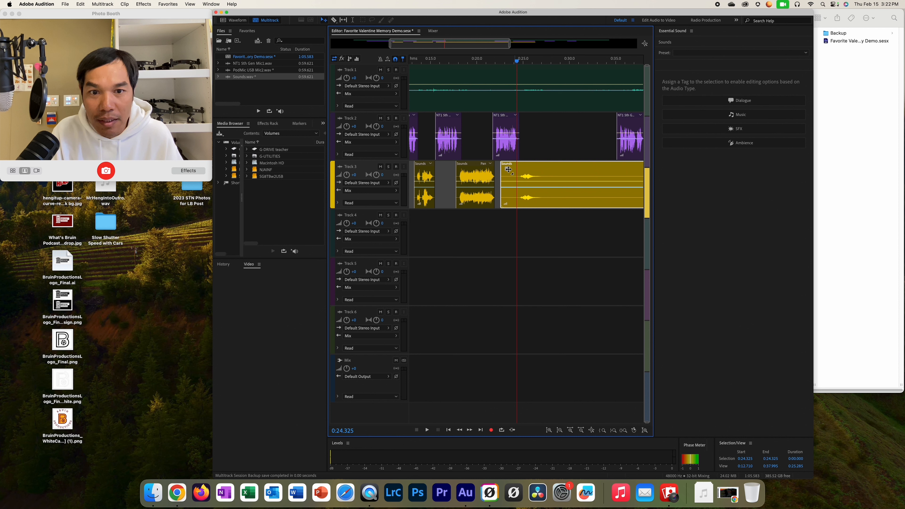
- Trim the start of the long Sounds clip to 0:24.325 and delete its section from 0:26.935 to 0:35.440
drag(503, 174, 517, 174)
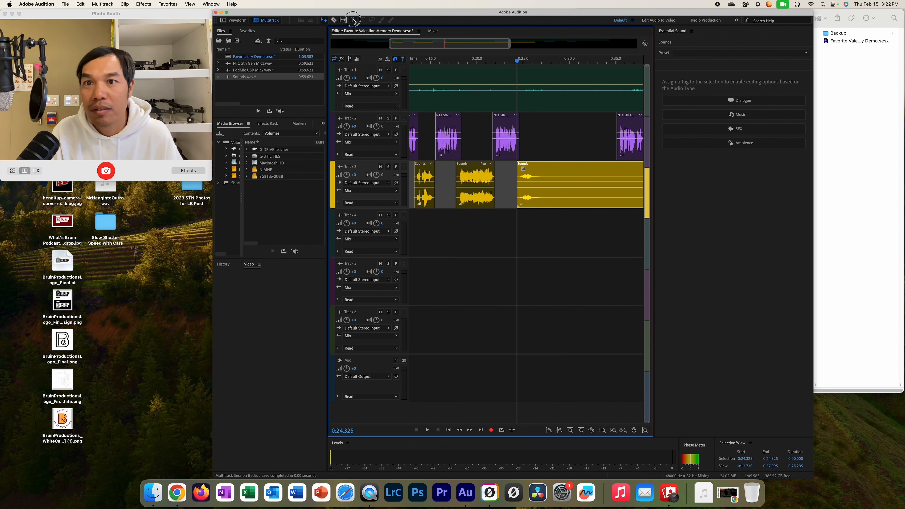
drag(541, 176, 620, 176)
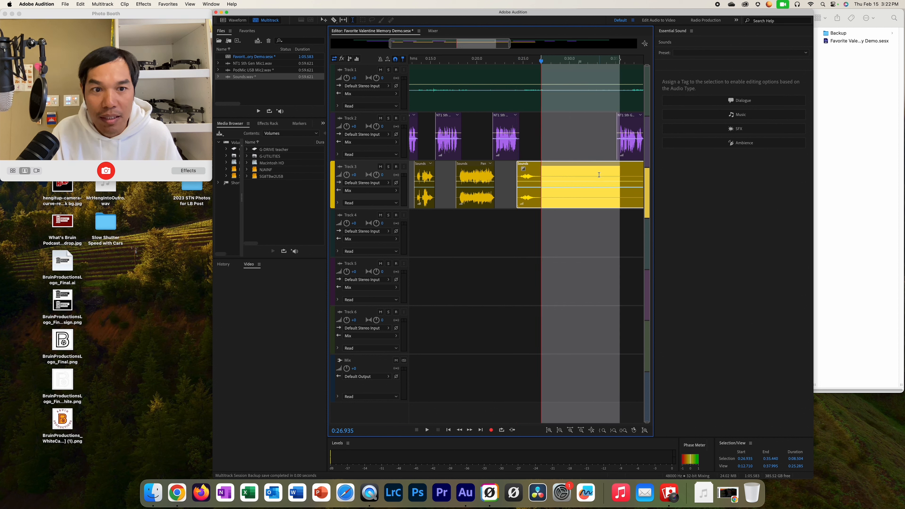
key(Delete)
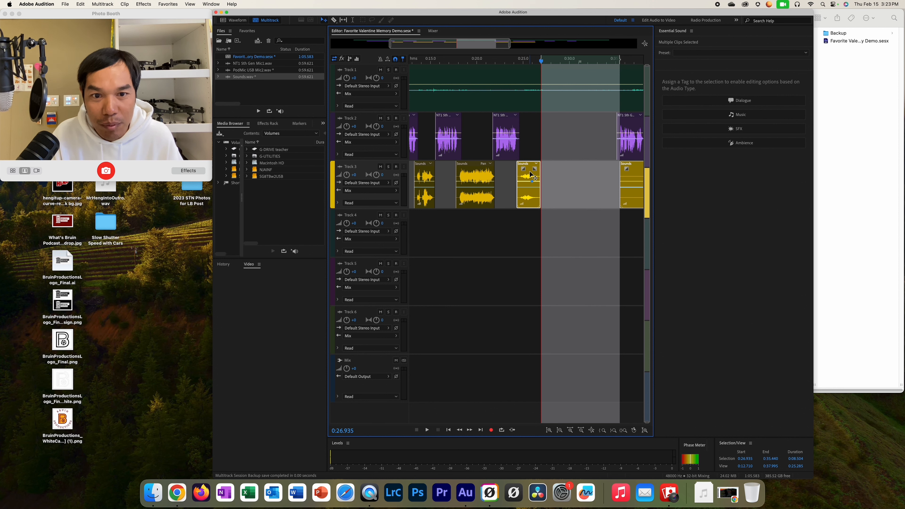
- Amplify the whole third Sounds clip by about 12 dB in the waveform editor, and return to the multitrack session
double_click(529, 175)
drag(360, 148, 627, 168)
drag(491, 108, 504, 109)
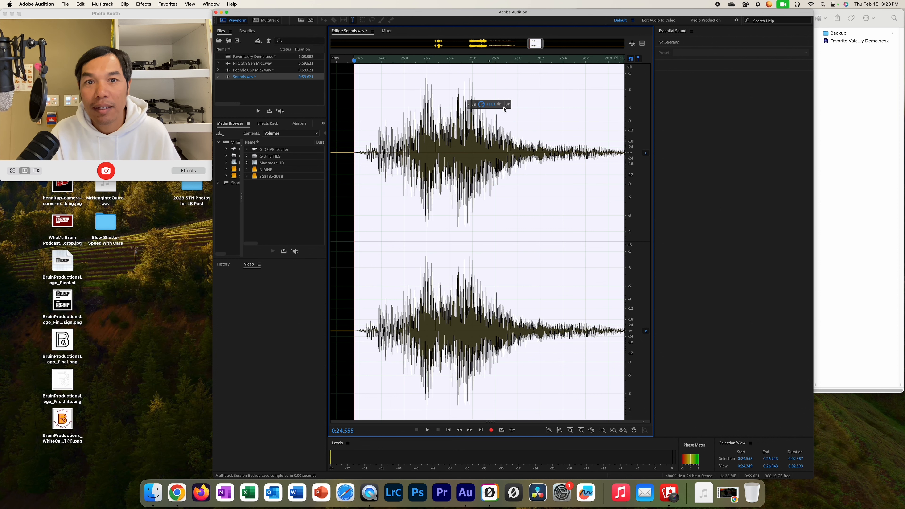
key(8)
- Shift the third Sounds clip slightly earlier to overlap the end of the third NT1 clip, and play the transition before and after
drag(519, 62, 502, 67)
key(space)
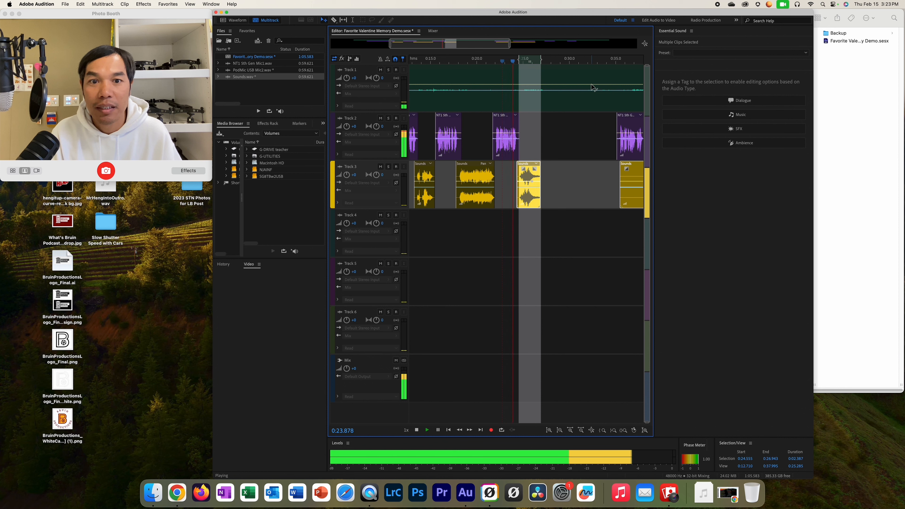
key(space)
drag(530, 179, 527, 178)
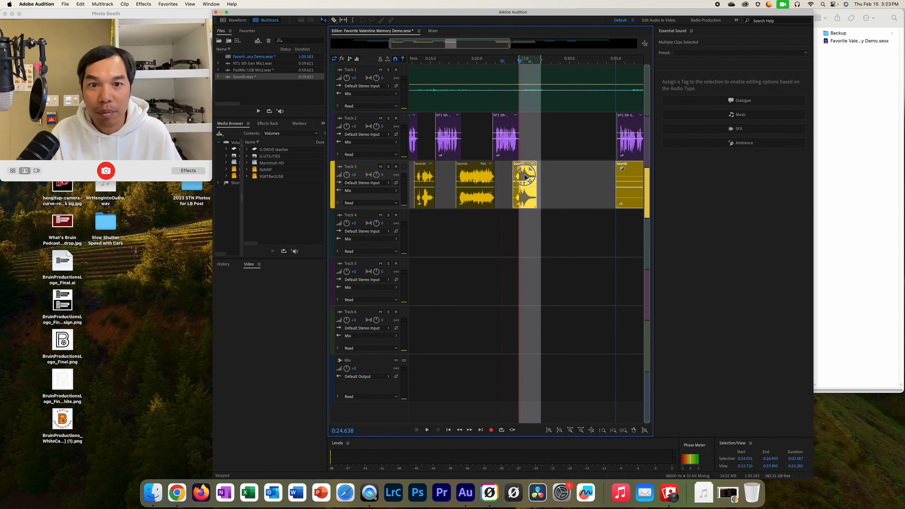
key(space)
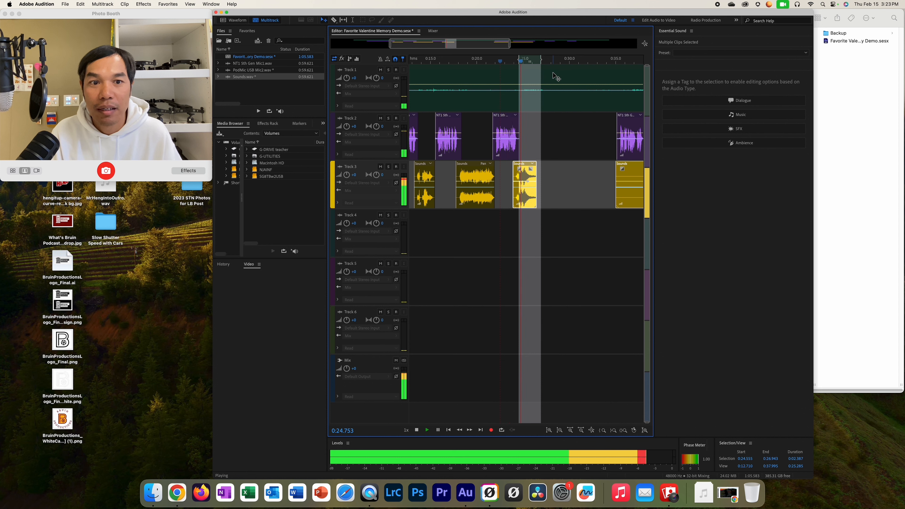
key(space)
- Move the fourth NT1 clip on Track 2 earlier to overlap the end of the third Sounds clip, and play the transition
drag(632, 125, 541, 122)
drag(527, 62, 515, 61)
key(space)
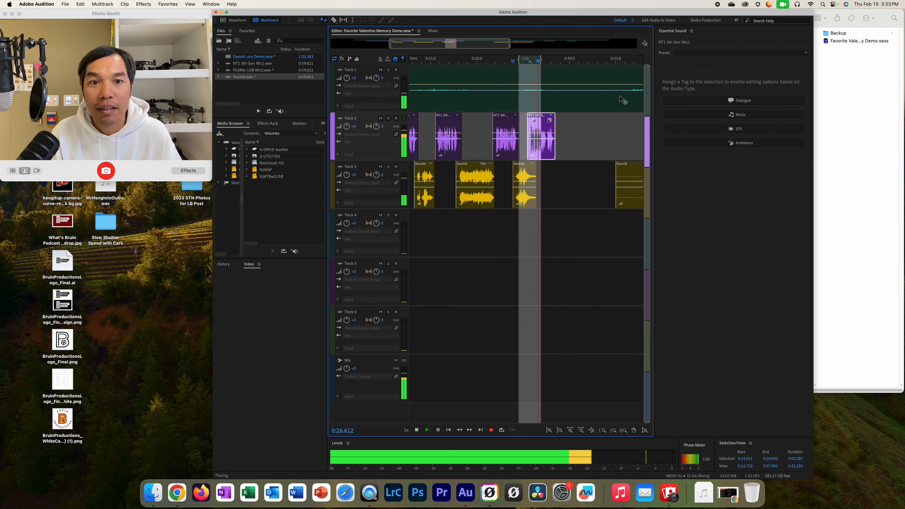
key(space)
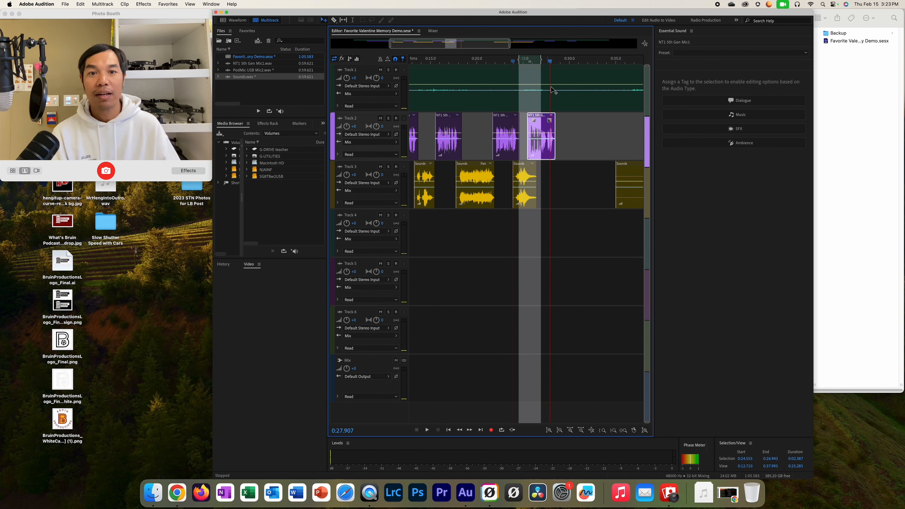
- Move the fifth NT1 clip on Track 2 up against the fourth, and delete the silent leftover Sounds clip on Track 3
scroll(631, 171, down, 5)
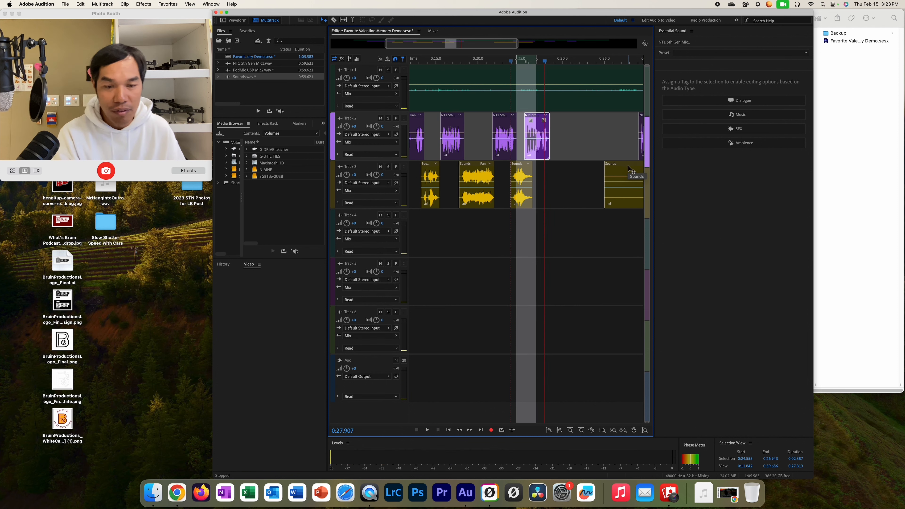
drag(613, 127, 563, 129)
click(583, 171)
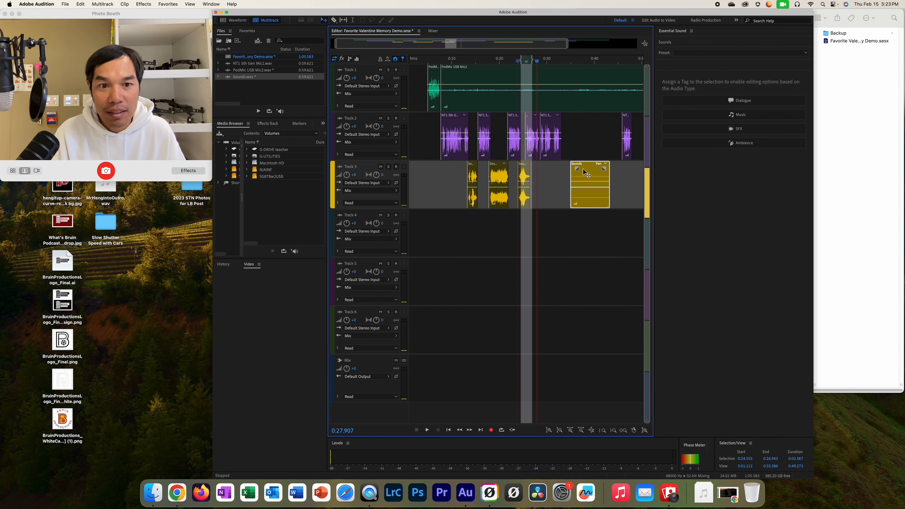
key(Delete)
- Play on from 0:27.907 into the fifth NT1 clip and stop at 0:30.914
key(space)
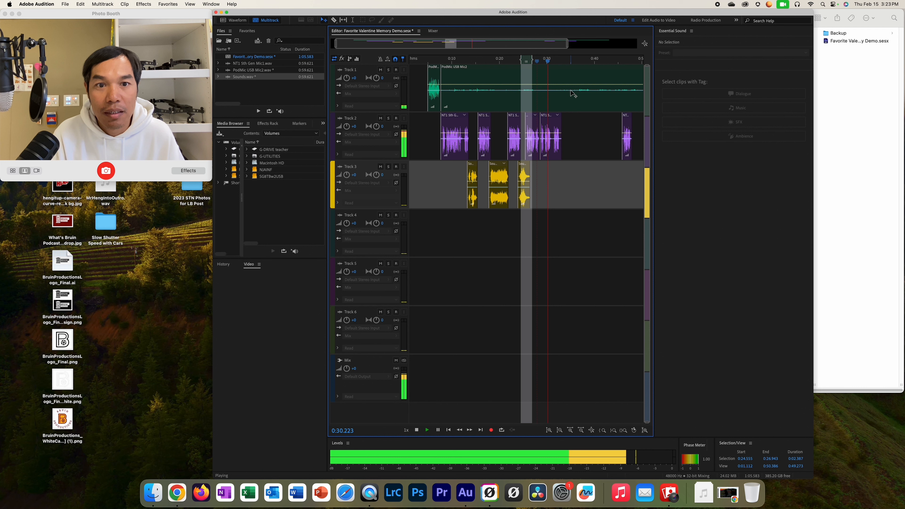
key(space)
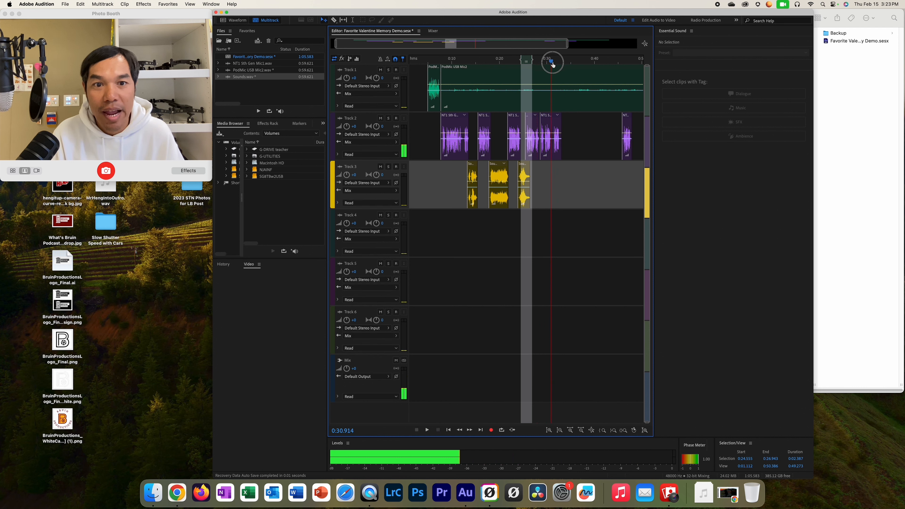
key(space)
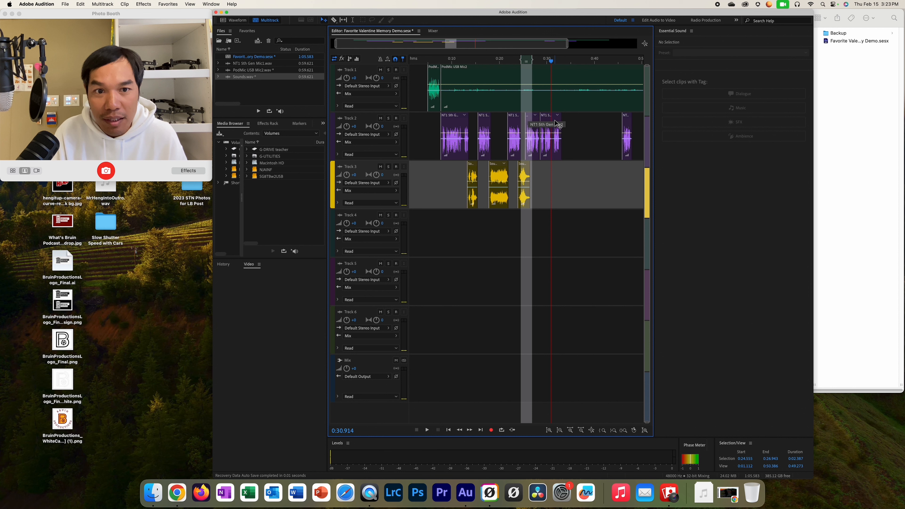
- Split the fifth NT1 clip on Track 2 at 0:30.914 and move its second part later, leaving a gap between the two parts
click(555, 120)
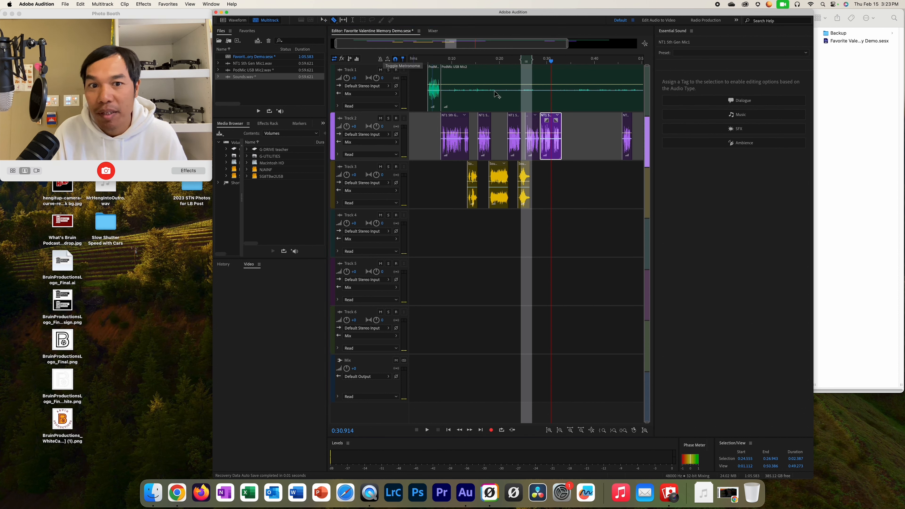
click(554, 128)
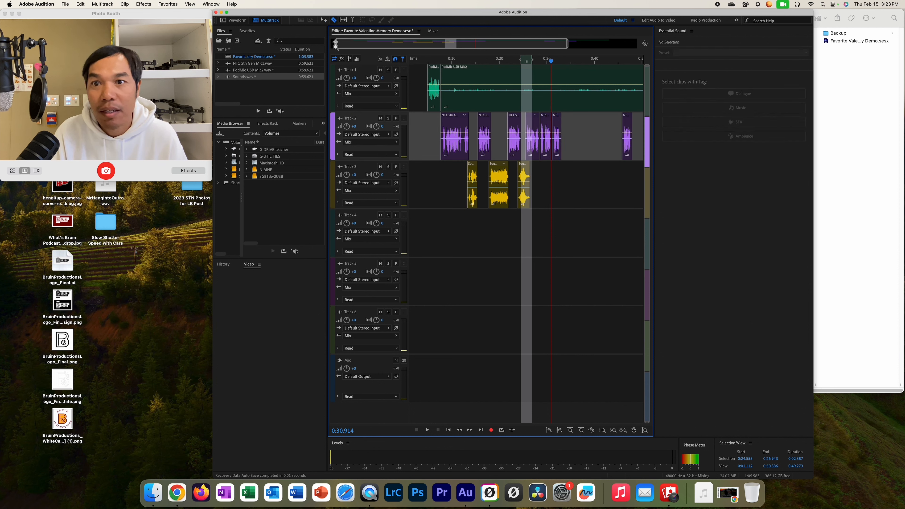
drag(555, 120, 569, 121)
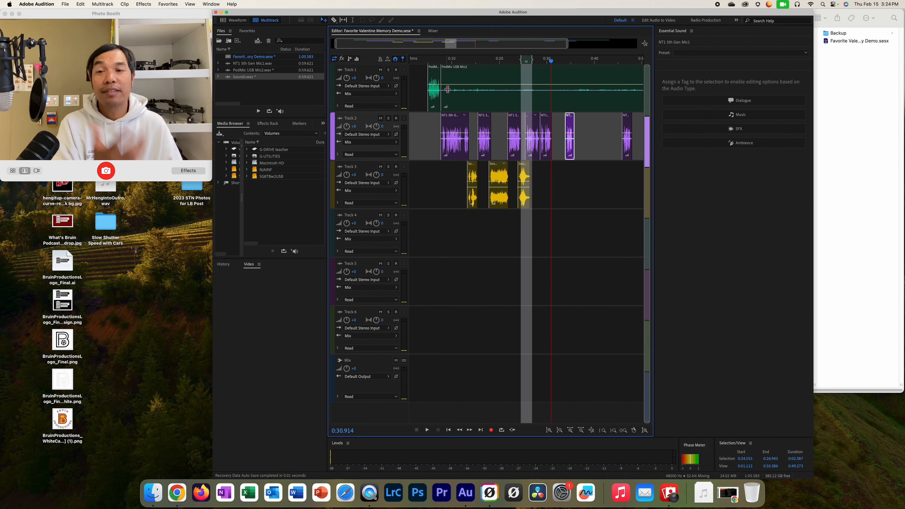
click(259, 87)
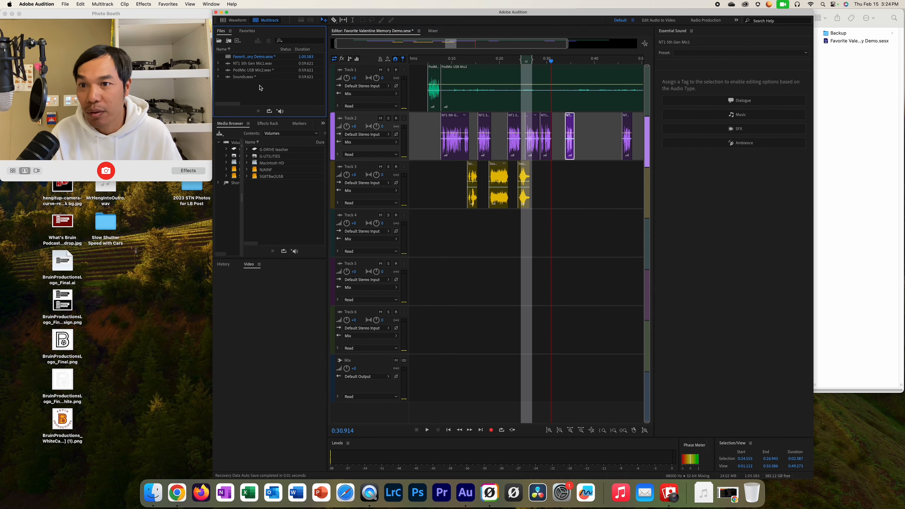
- Import happy-valentines-day-darling-184757.mp3 from the valentines folder inside the Desktop's Podcast folder
click(64, 4)
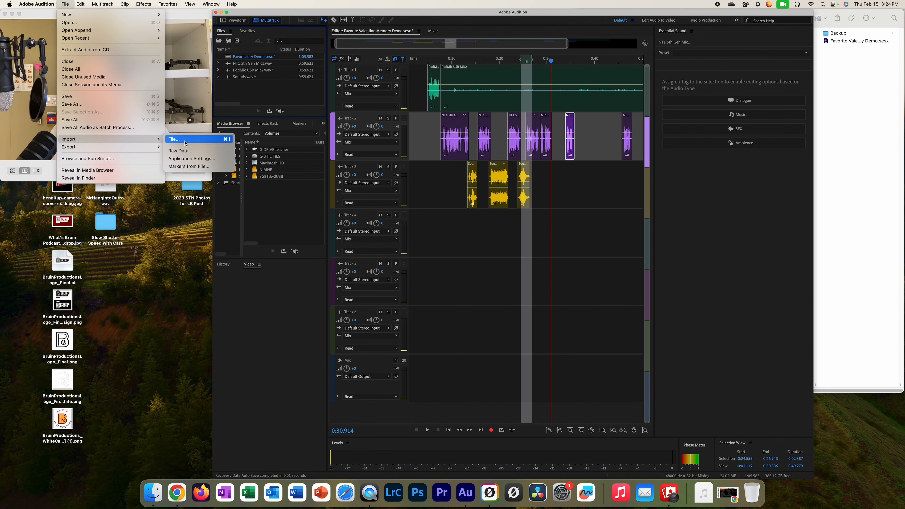
click(183, 139)
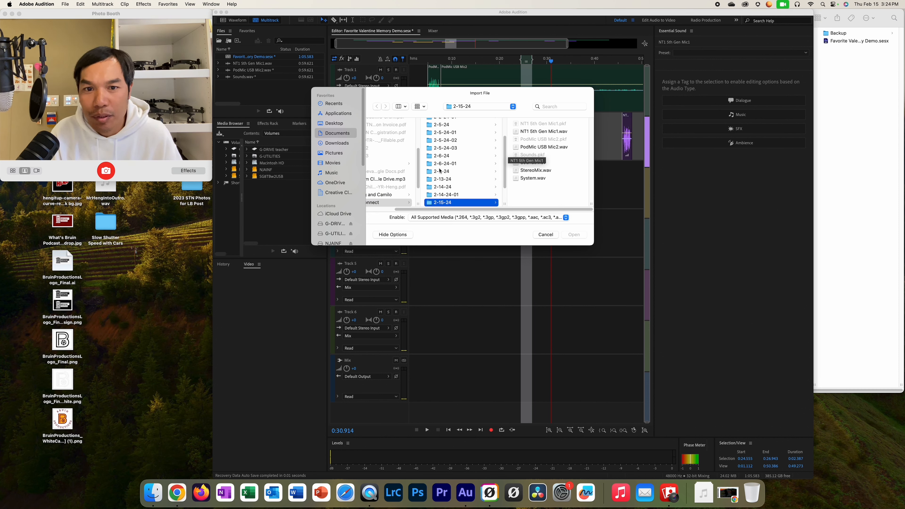
click(337, 124)
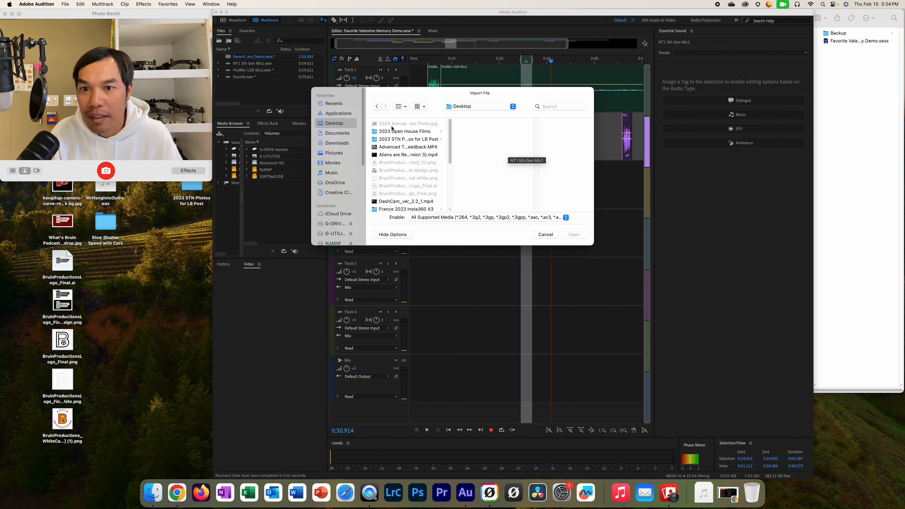
drag(450, 140, 449, 180)
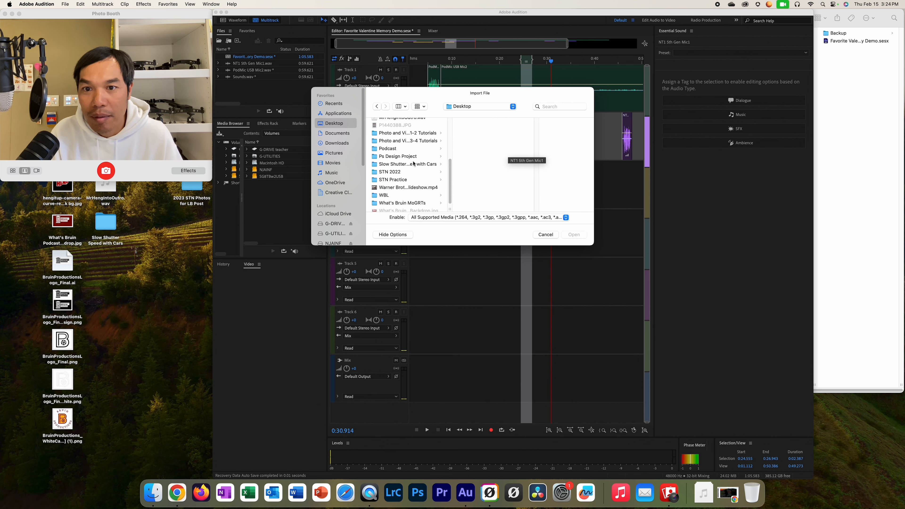
click(406, 148)
drag(535, 164, 531, 216)
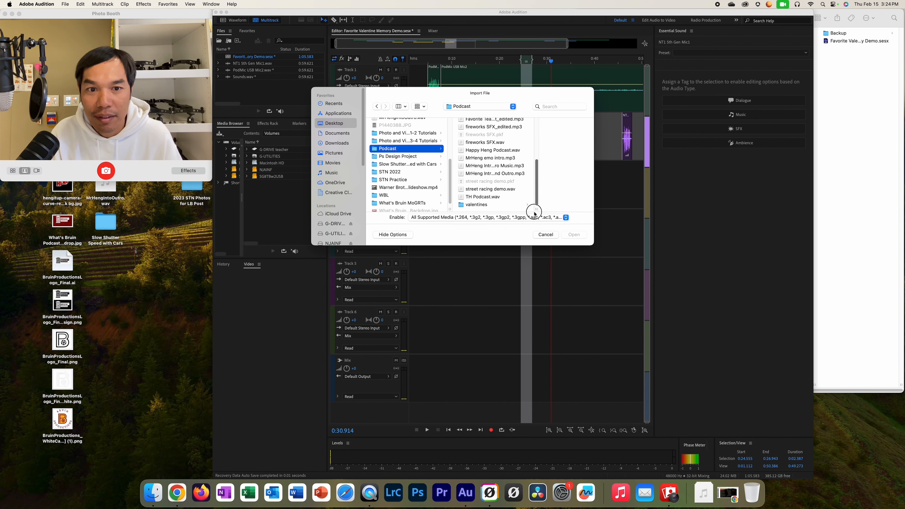
click(521, 203)
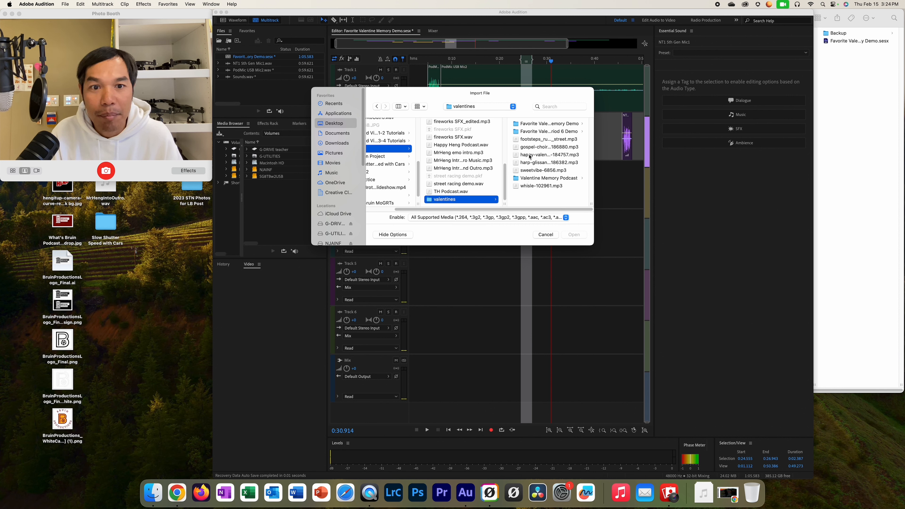
click(530, 157)
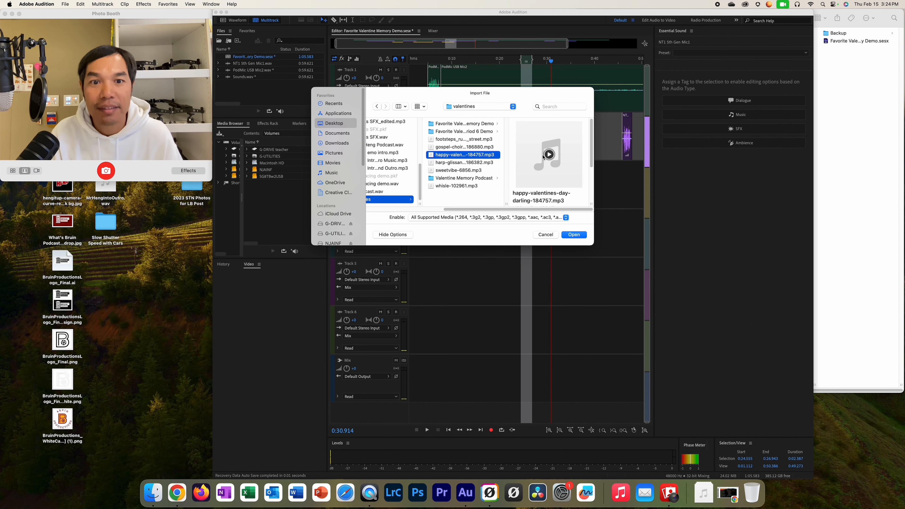
click(574, 235)
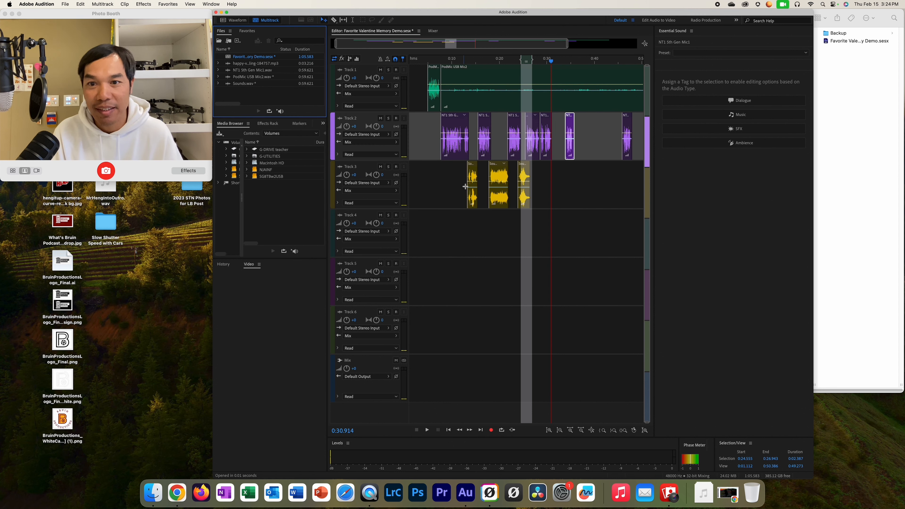
- Place the happy-valentines-day-darling clip on Track 3 at the end of the first part of the split NT1 clip, and play it
click(229, 64)
drag(229, 65, 554, 176)
drag(551, 62, 548, 64)
key(space)
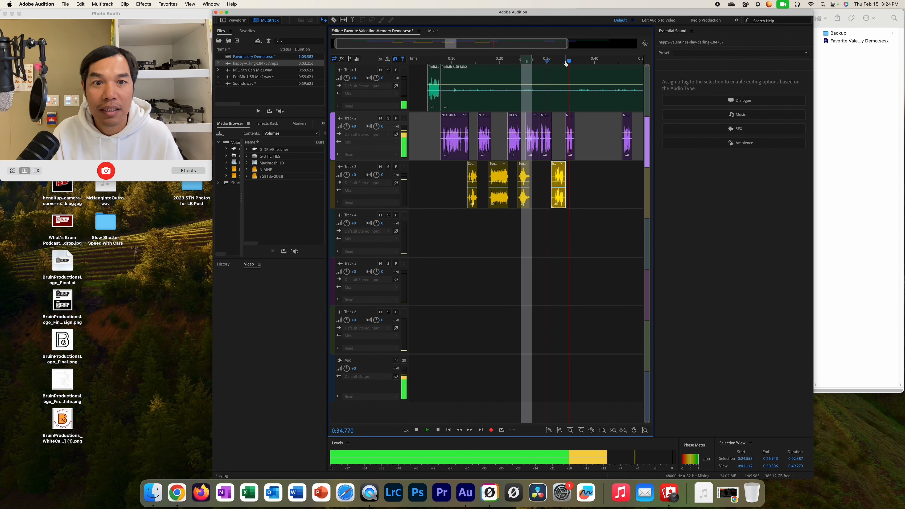
key(space)
- Close the gap between the split NT1 parts on Track 2, shift the happy-valentines clip to overlap the second part's end, and play the transition
drag(570, 129, 557, 129)
drag(559, 171, 566, 172)
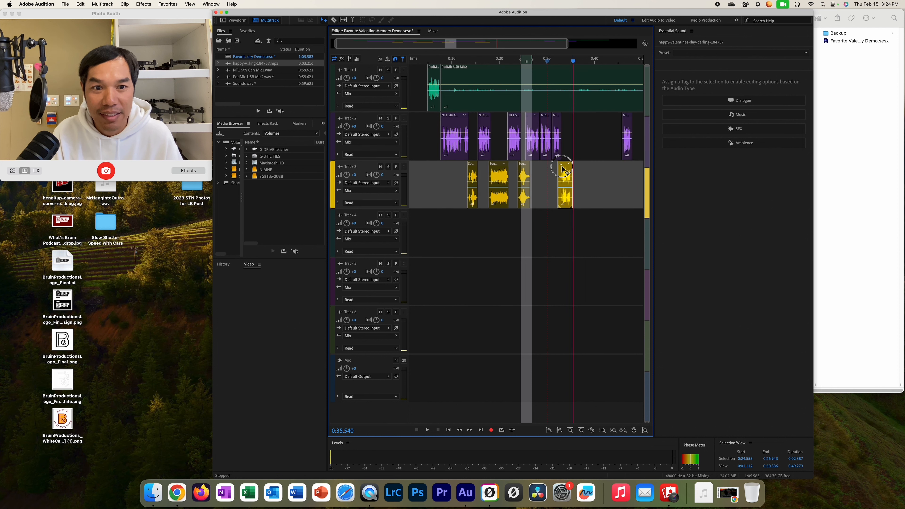
drag(573, 62, 546, 74)
key(space)
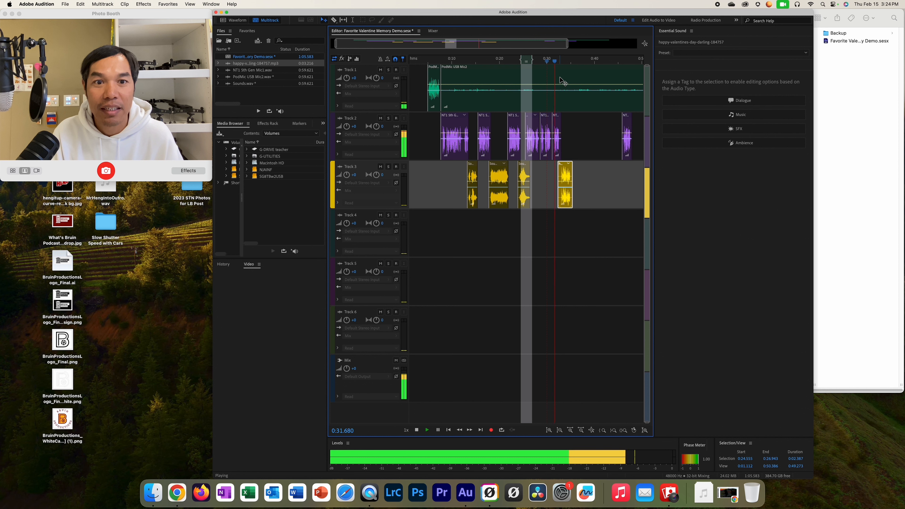
key(space)
- Trim the silence between the two split NT1 parts on Track 2, then shift the happy-valentines clip slightly earlier to match
key(equal)
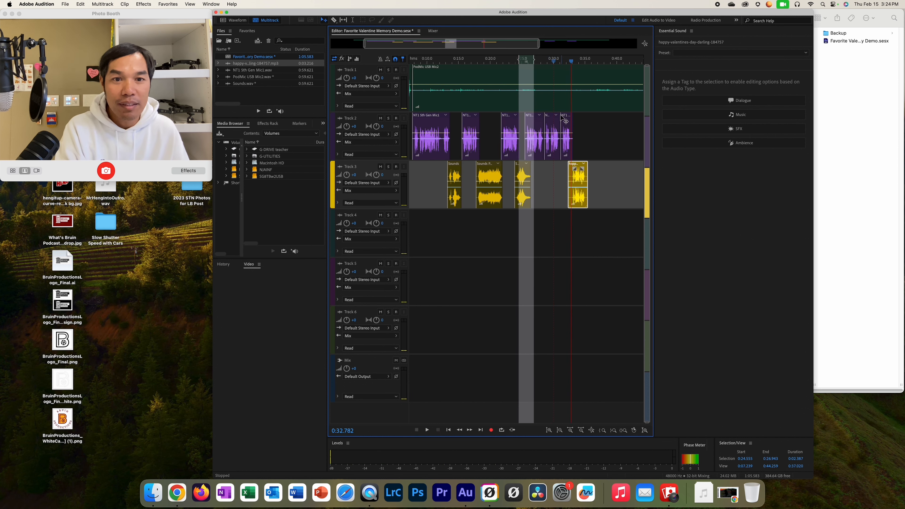
key(equal)
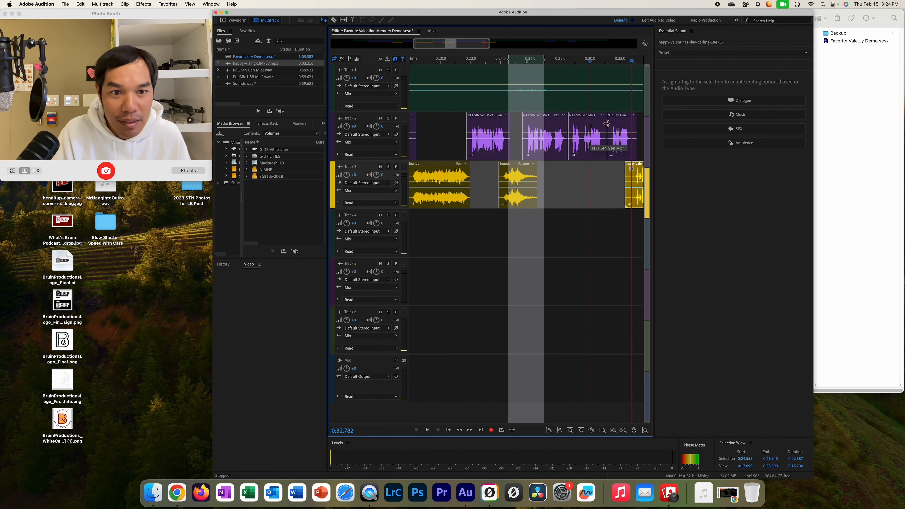
click(603, 123)
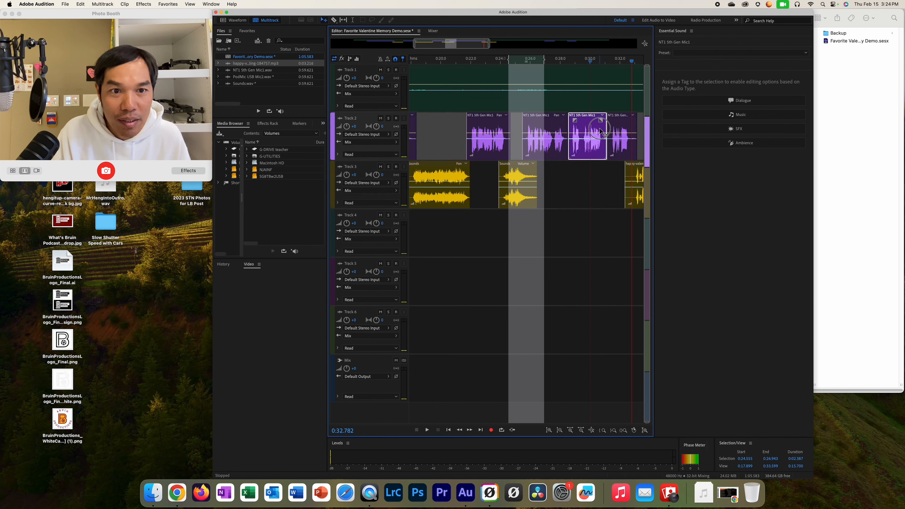
drag(605, 124, 615, 132)
click(607, 125)
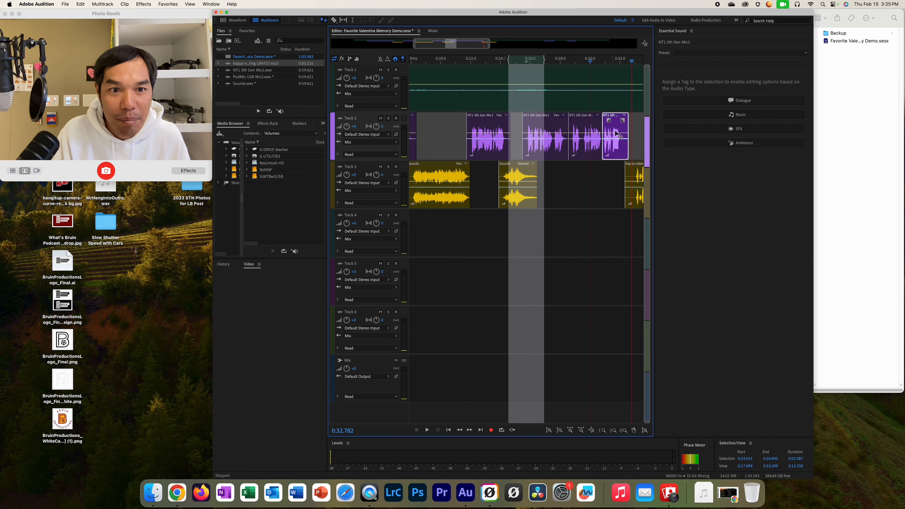
drag(633, 174, 624, 174)
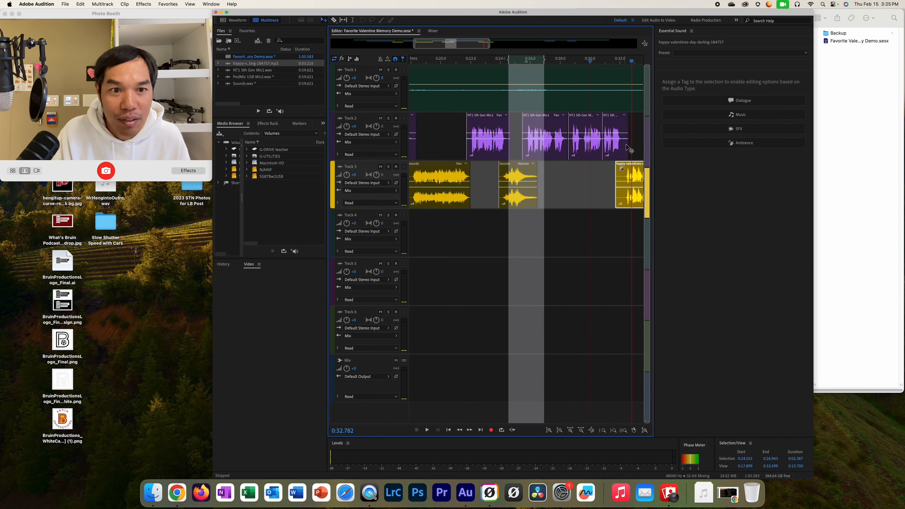
- Trim the silent end of the NT1 part before the happy-valentines sound, move that sound earlier over its end, and play the transition
double_click(627, 124)
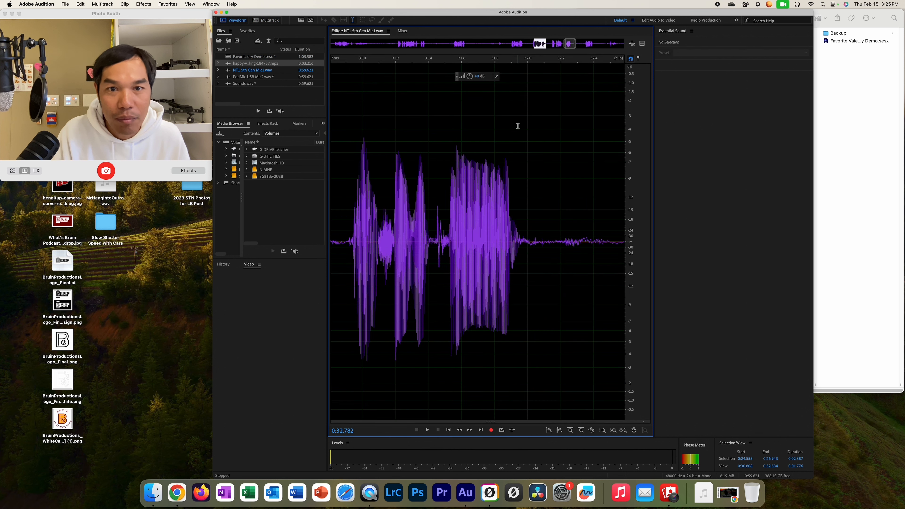
click(266, 20)
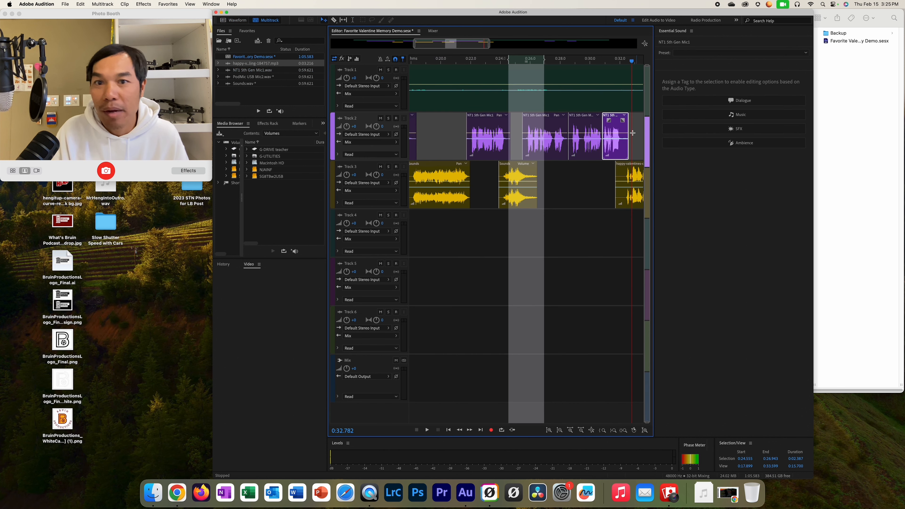
drag(627, 132, 622, 133)
drag(622, 170, 618, 170)
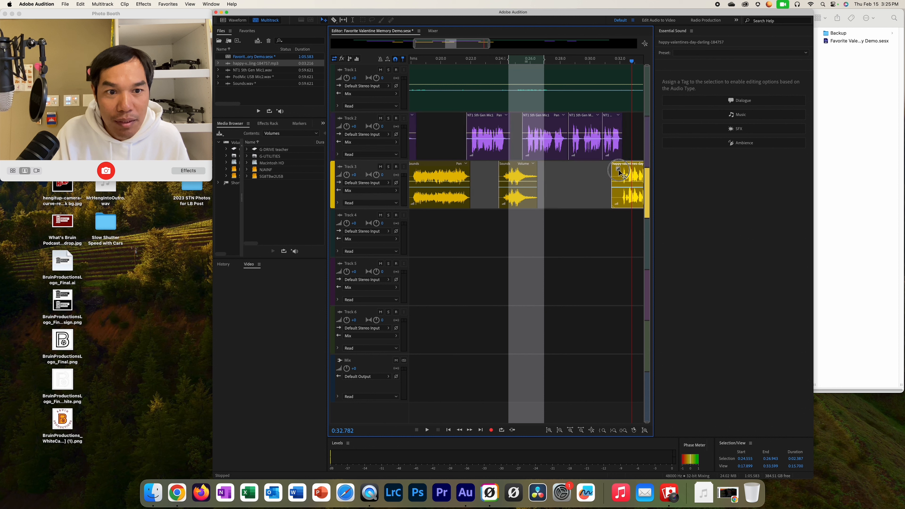
drag(631, 62, 590, 72)
key(space)
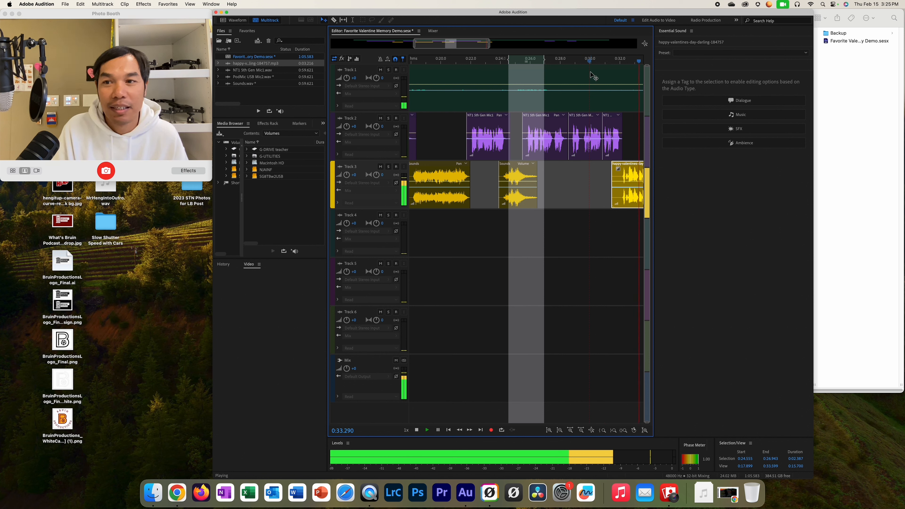
key(space)
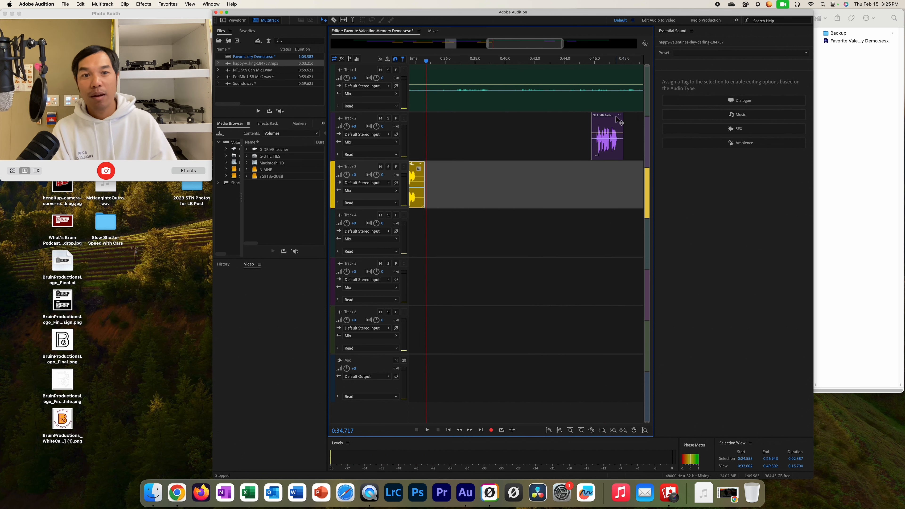
- Move the next NT1 clip on Track 2 earlier to overlap the end of the happy-valentines clip, play it, and trim its silent end
drag(599, 141, 421, 140)
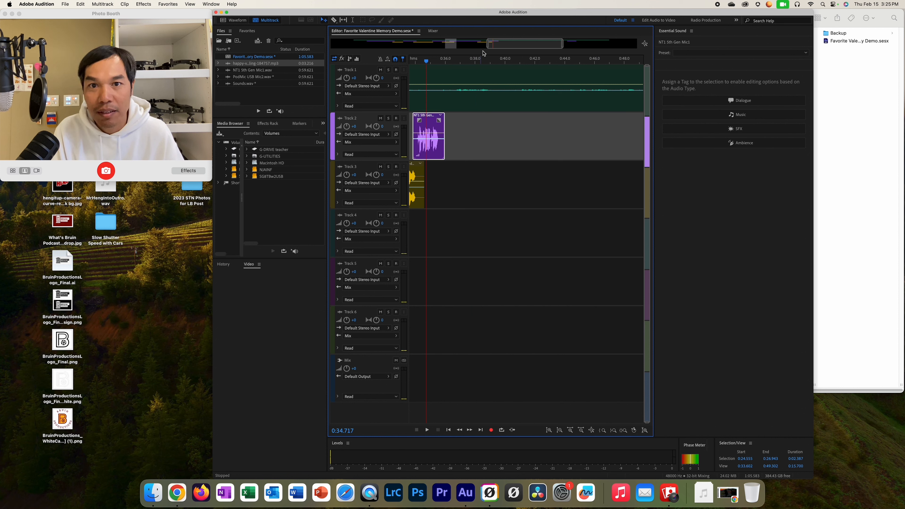
mouse_move(519, 44)
mouse_down()
mouse_move(493, 44)
mouse_move(484, 62)
mouse_up()
click(503, 61)
key(space)
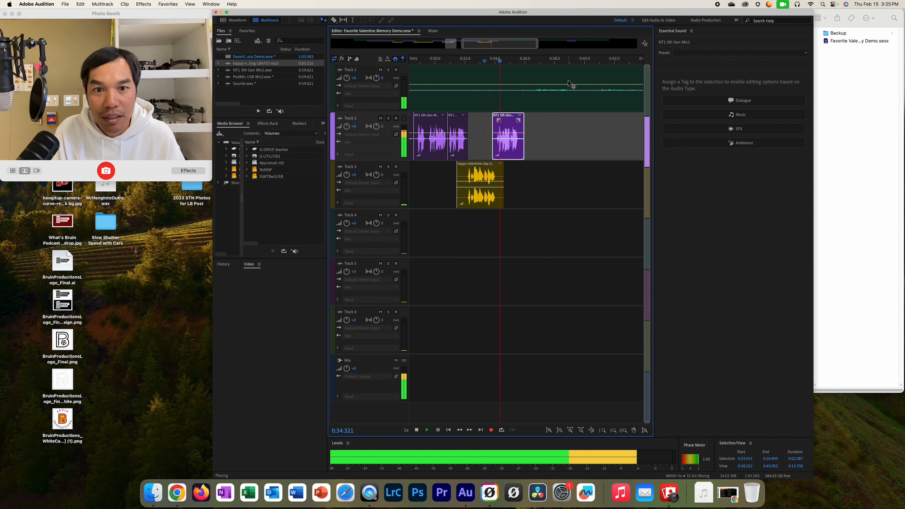
key(space)
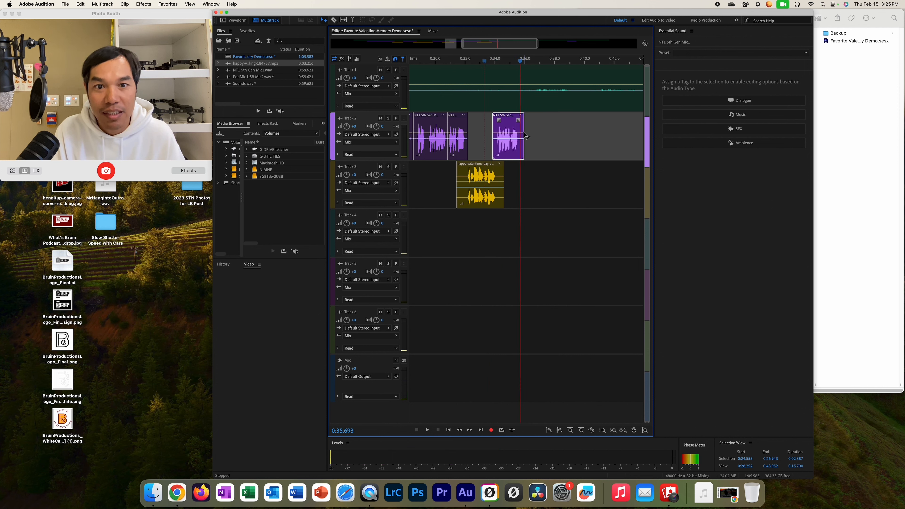
drag(523, 126, 520, 125)
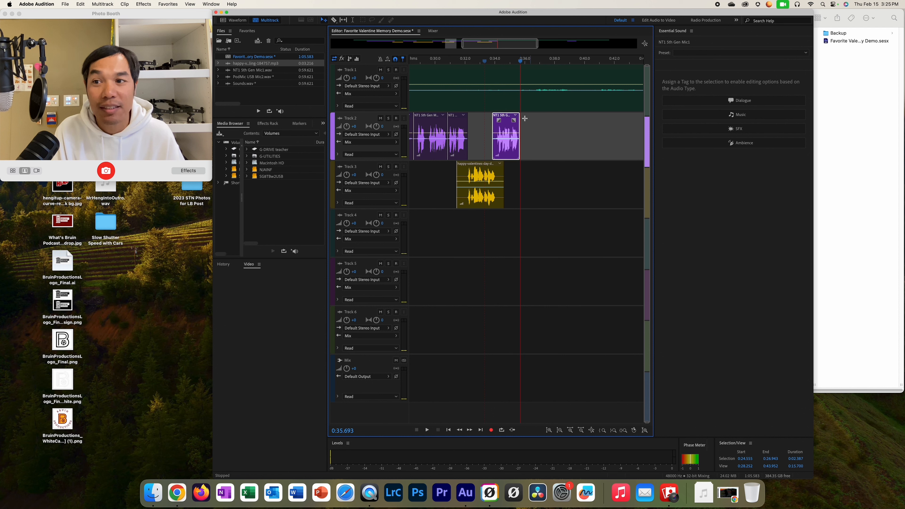
- Import the running footsteps street sound MP3 from the valentines folder
click(65, 5)
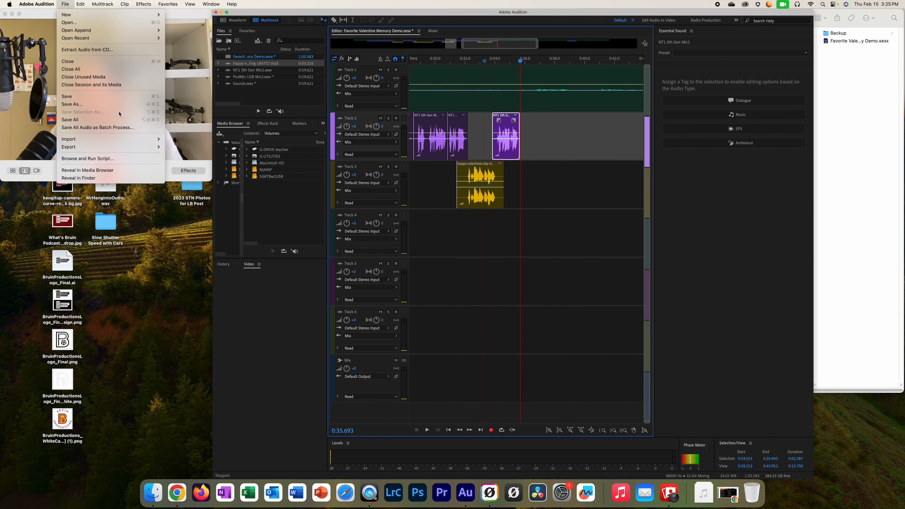
mouse_move(156, 140)
click(188, 140)
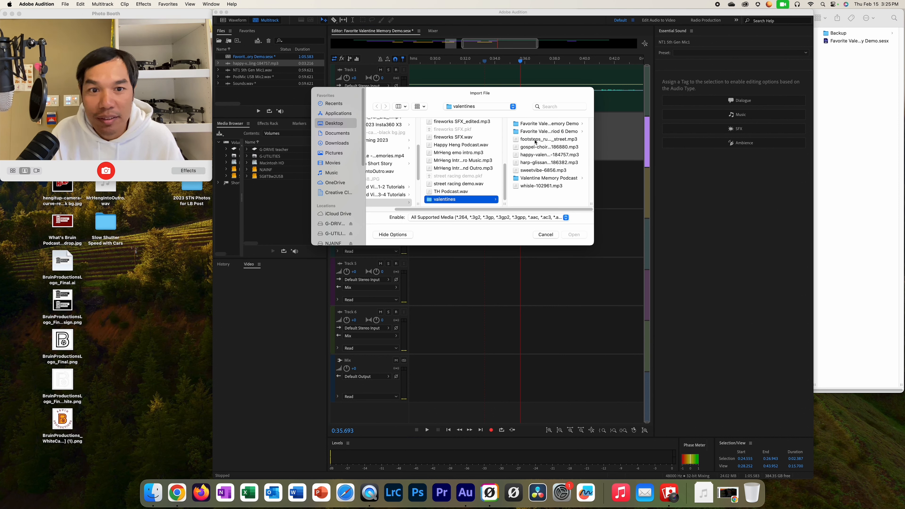
click(535, 140)
click(577, 236)
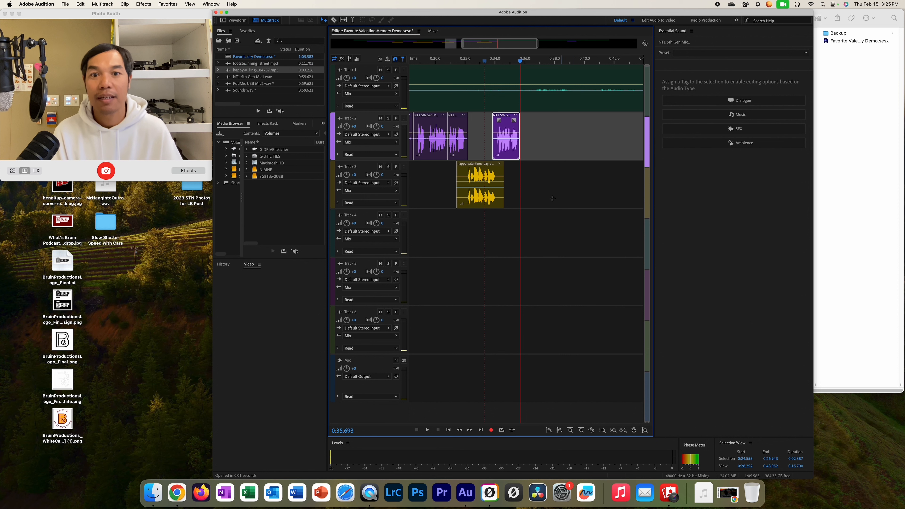
- Place the footsteps_running_street clip on Track 3 near the end of the NT1 clip that follows the happy-valentines sound, and play it
drag(238, 64, 515, 185)
drag(521, 61, 505, 62)
key(space)
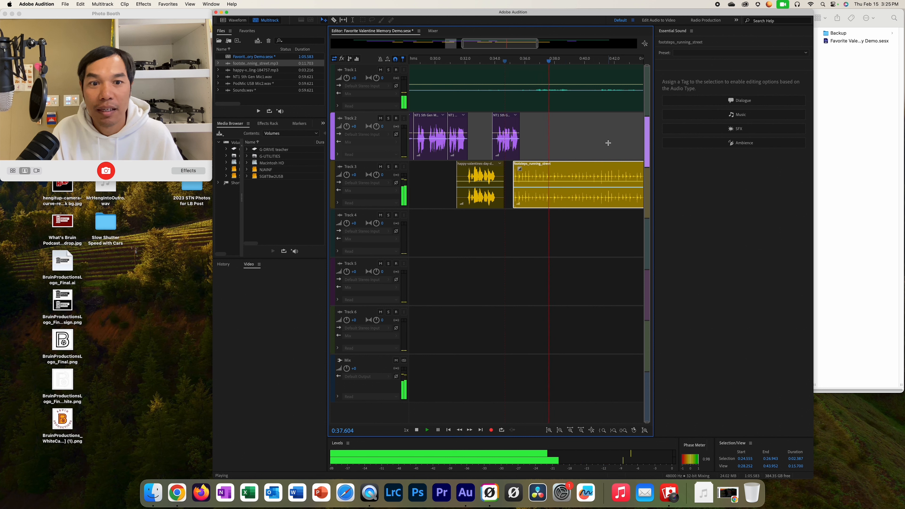
key(space)
- Shorten the footsteps_running_street clip to end at about 0:38, add a fade-in, and play the result
key(minus)
key(minus)
key(minus)
key(minus)
key(minus)
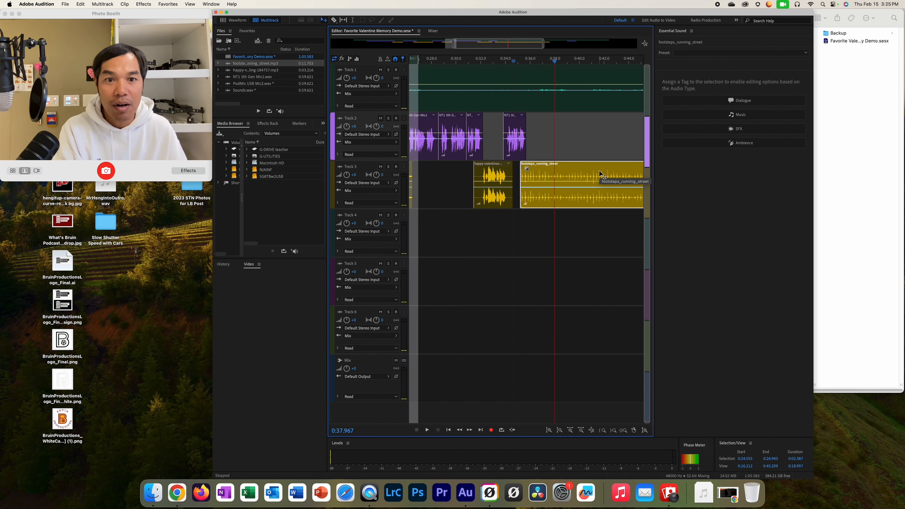
click(531, 176)
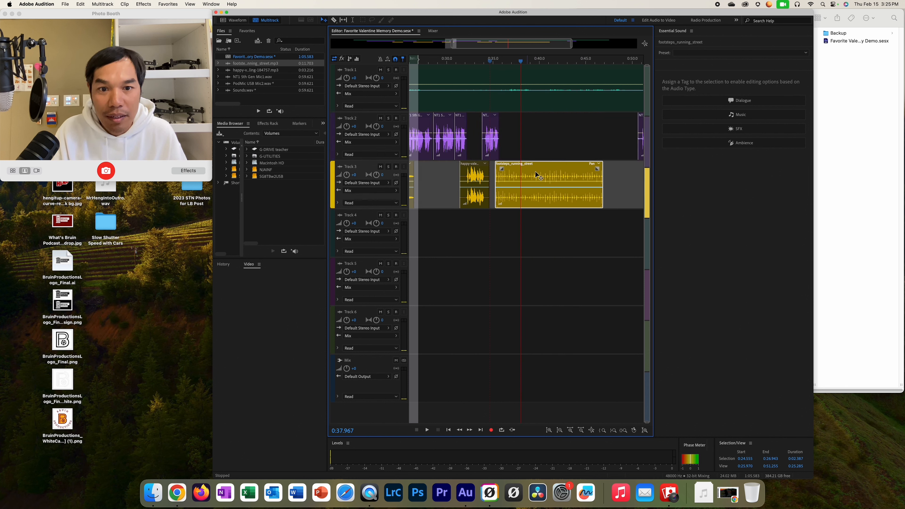
drag(601, 172, 510, 168)
drag(520, 63, 485, 63)
key(space)
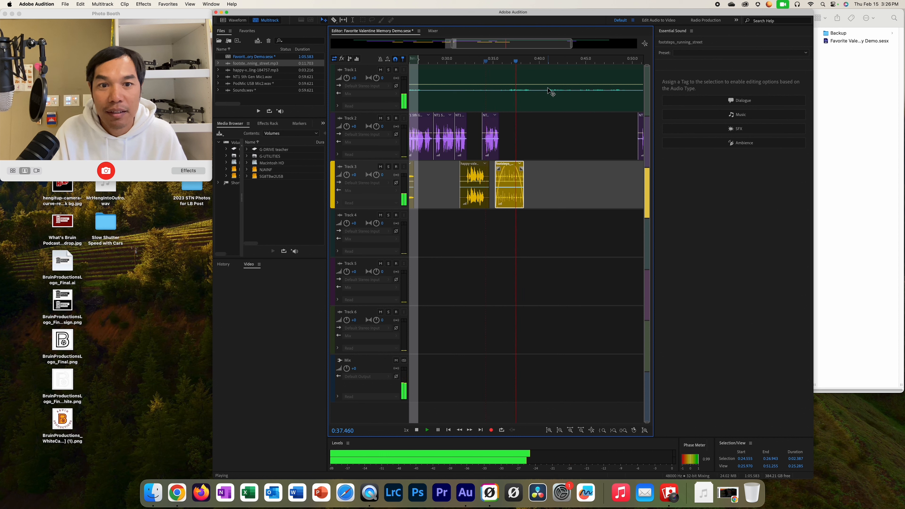
key(space)
- Move the next NT1 clip on Track 2 earlier to overlap the end of the footsteps clip, and play the transition
drag(644, 129, 530, 110)
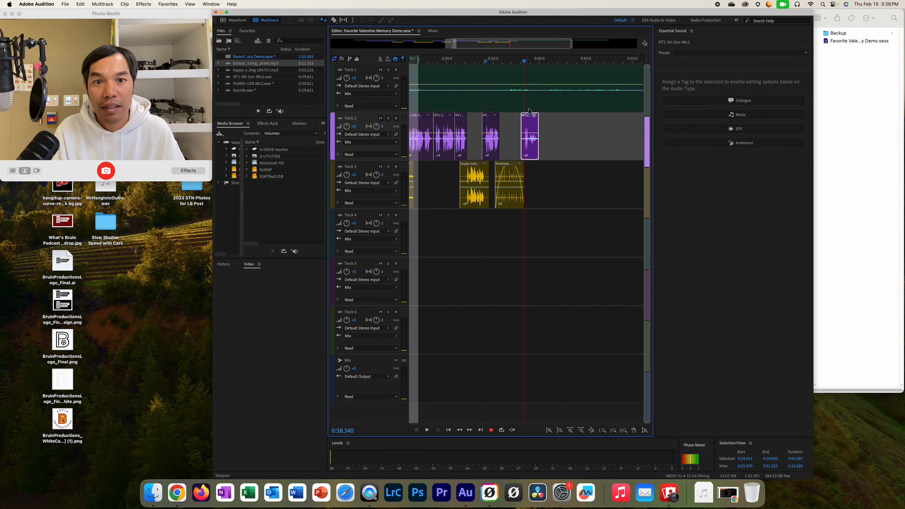
click(522, 61)
key(space)
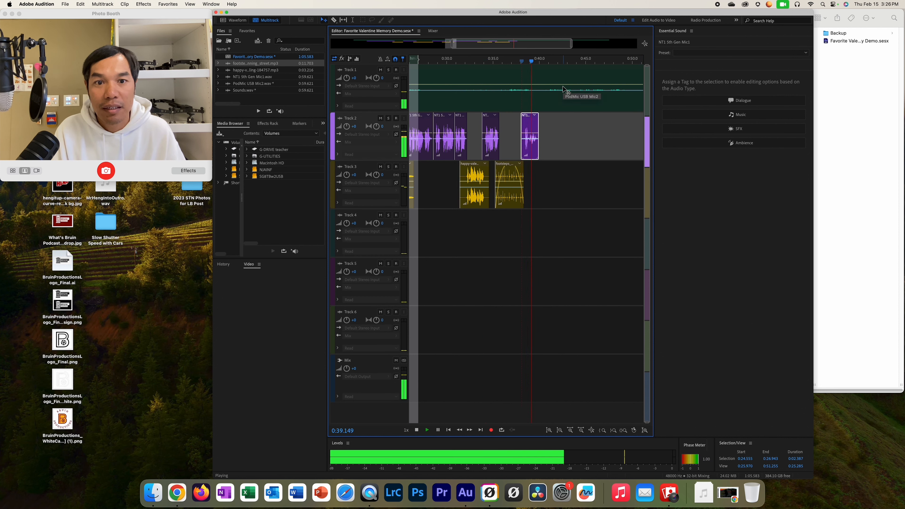
- Trim the silent end of the NT1 clip after the footsteps to about 0:39, and place the playhead at 0:39.076
drag(543, 62, 529, 68)
drag(538, 122, 527, 116)
mouse_move(530, 63)
mouse_down()
mouse_move(539, 61)
mouse_move(531, 61)
mouse_up()
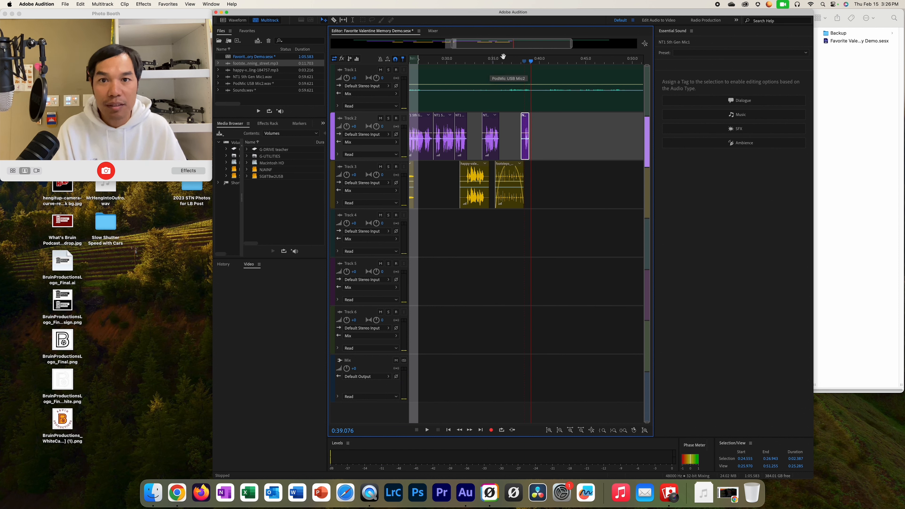
- Split the long PodMic USB Mic2 clip on Track 1 at about 0:57 and 0:59, and delete everything except the short speech between the cuts
drag(452, 43, 317, 42)
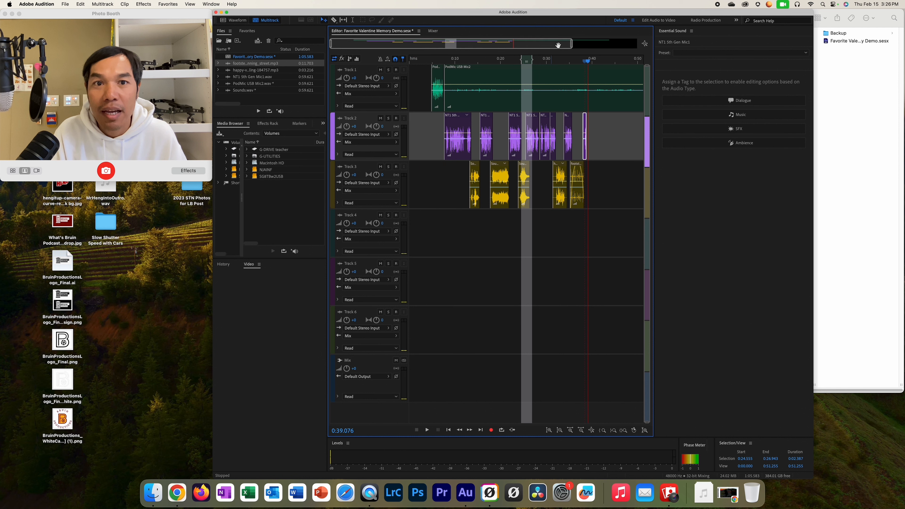
drag(572, 43, 638, 43)
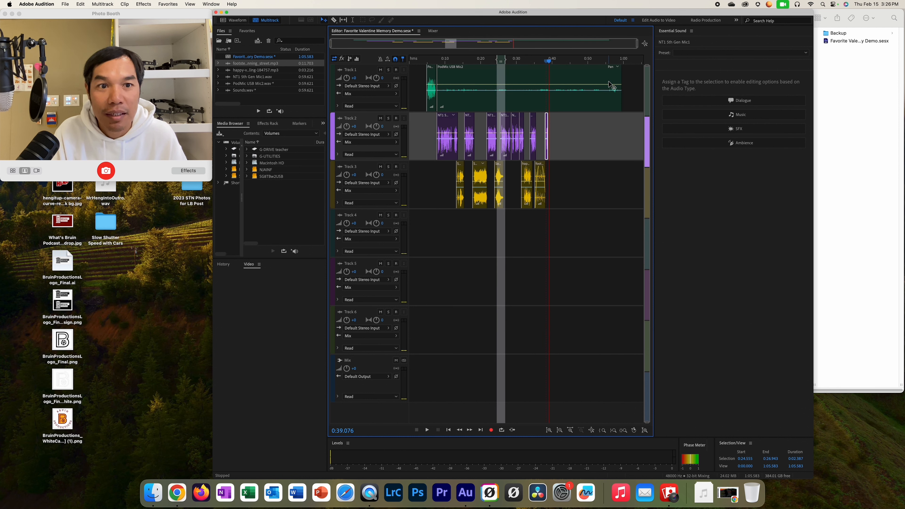
click(614, 74)
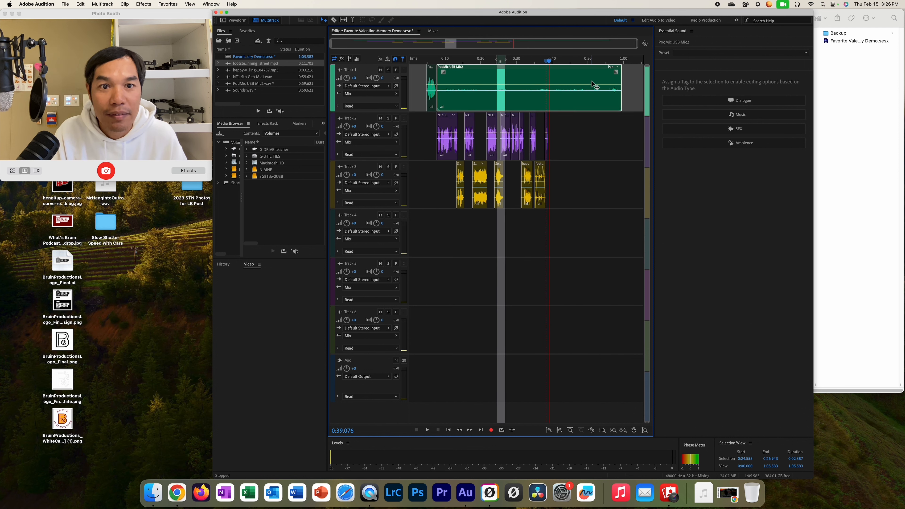
click(335, 21)
click(612, 79)
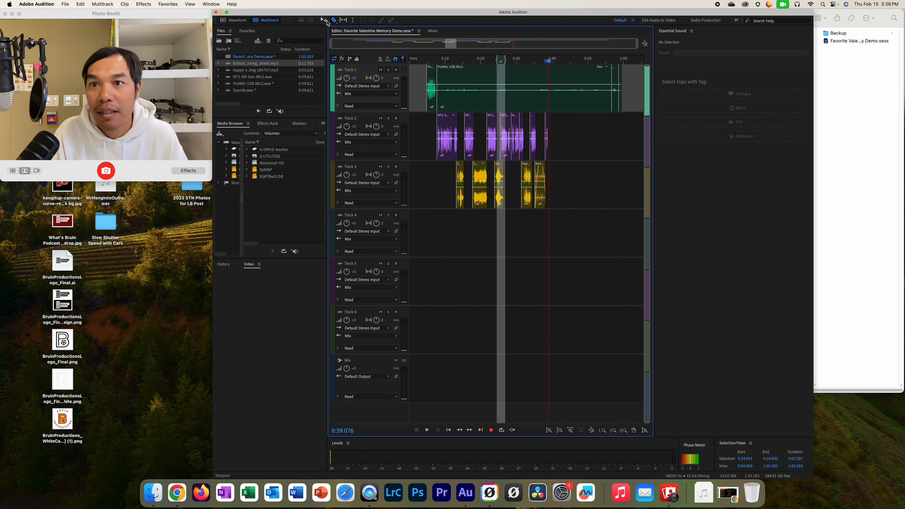
click(530, 79)
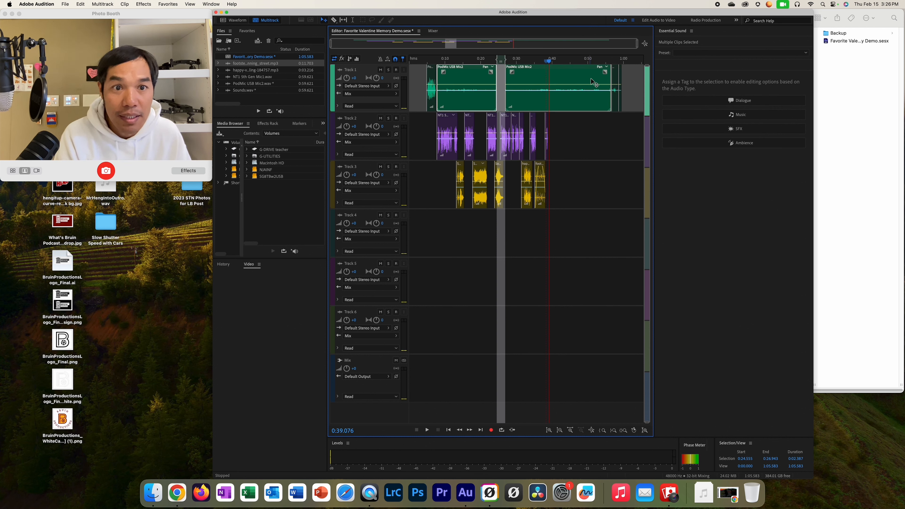
click(567, 79)
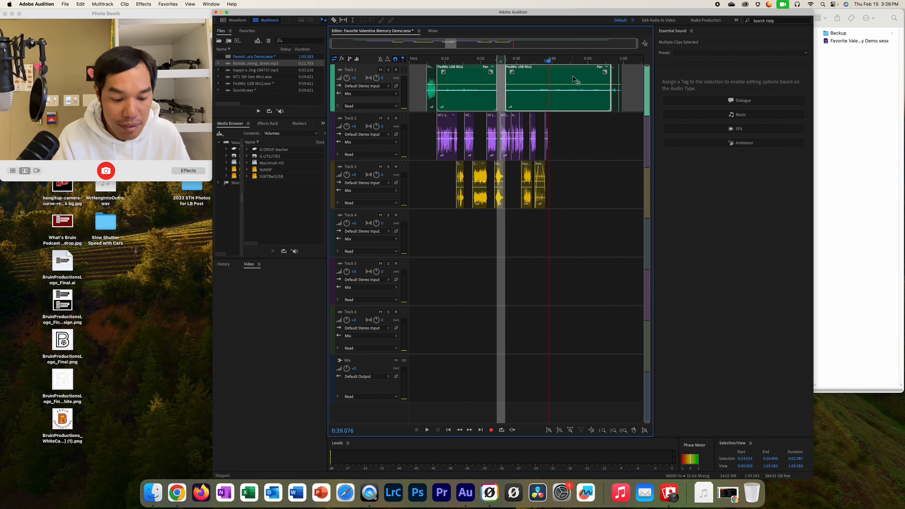
key(Delete)
click(619, 75)
key(Delete)
- Move the remaining PodMic clip to start at about 0:39 after the last NT1 clip, and trim the silence from both its ends
drag(615, 85, 554, 84)
scroll(451, 43, up, 8)
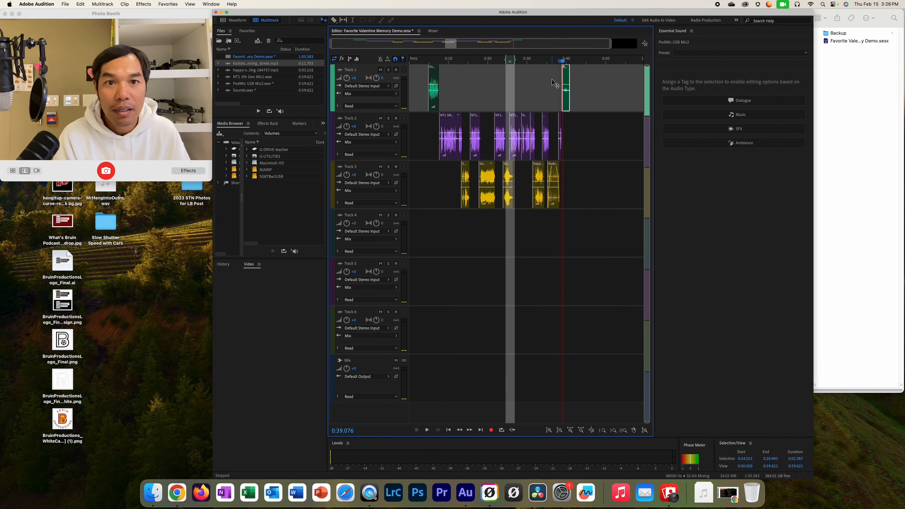
scroll(451, 43, up, 6)
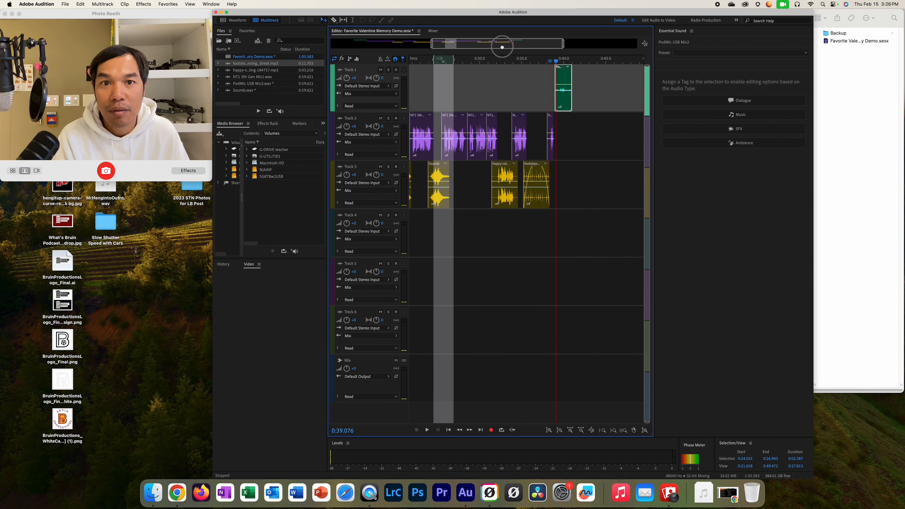
drag(461, 45, 519, 45)
scroll(519, 45, up, 4)
scroll(519, 45, up, 3)
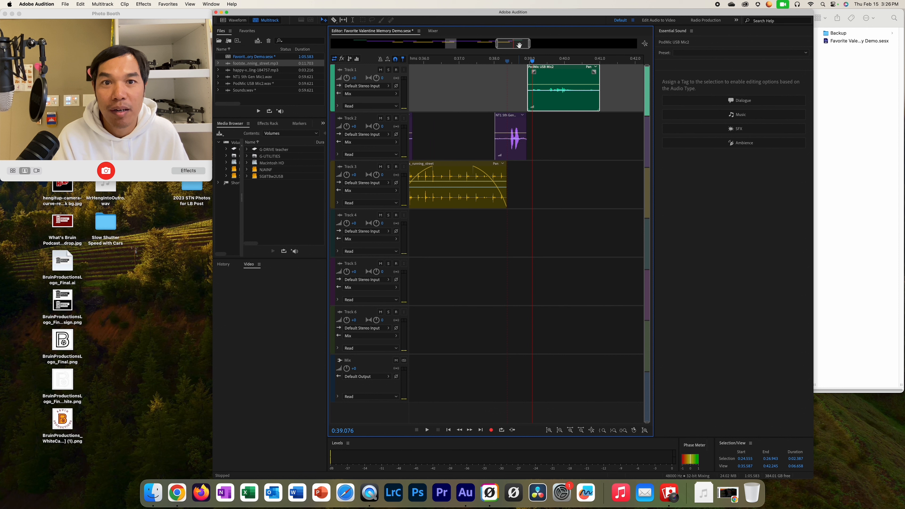
key(space)
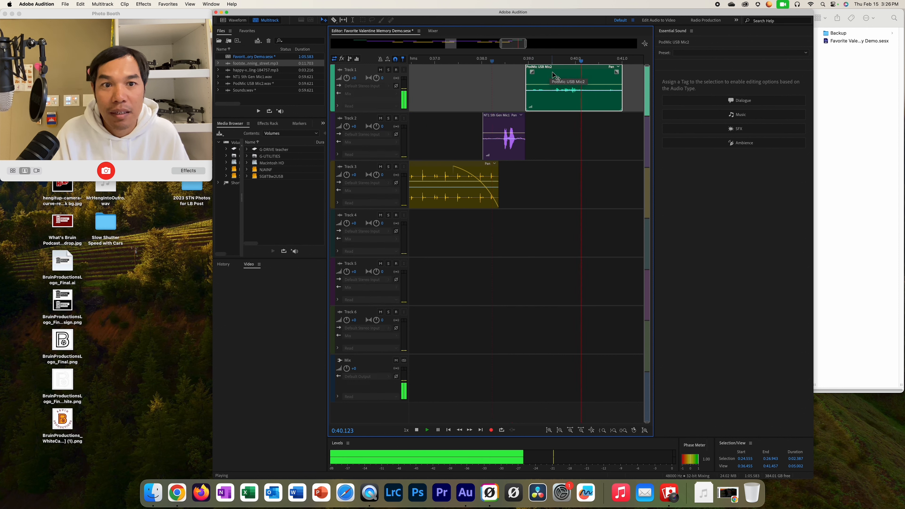
key(space)
drag(526, 78, 547, 78)
drag(621, 79, 549, 82)
- Amplify the speech of the closing PodMic clip in the waveform editor, and play the ending in the multitrack session
double_click(548, 83)
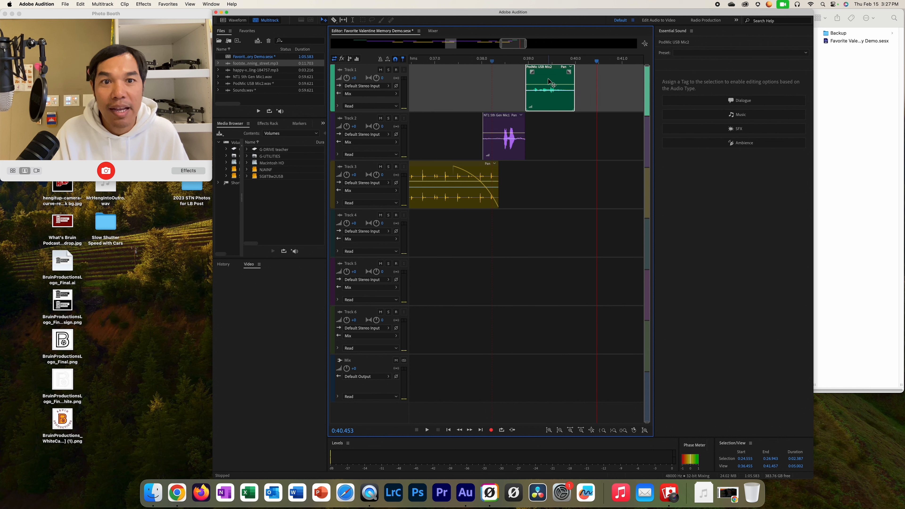
drag(364, 243, 595, 253)
drag(472, 103, 507, 105)
click(270, 21)
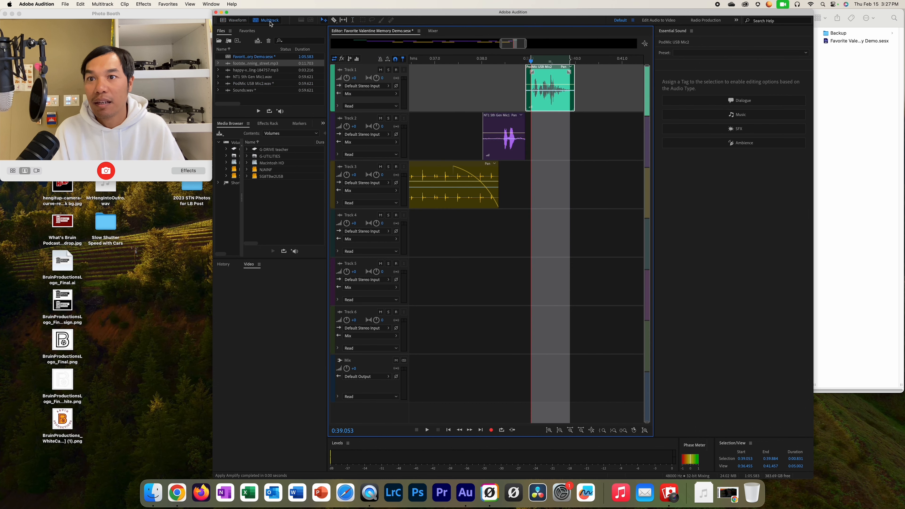
key(space)
click(459, 61)
drag(459, 61, 454, 61)
key(space)
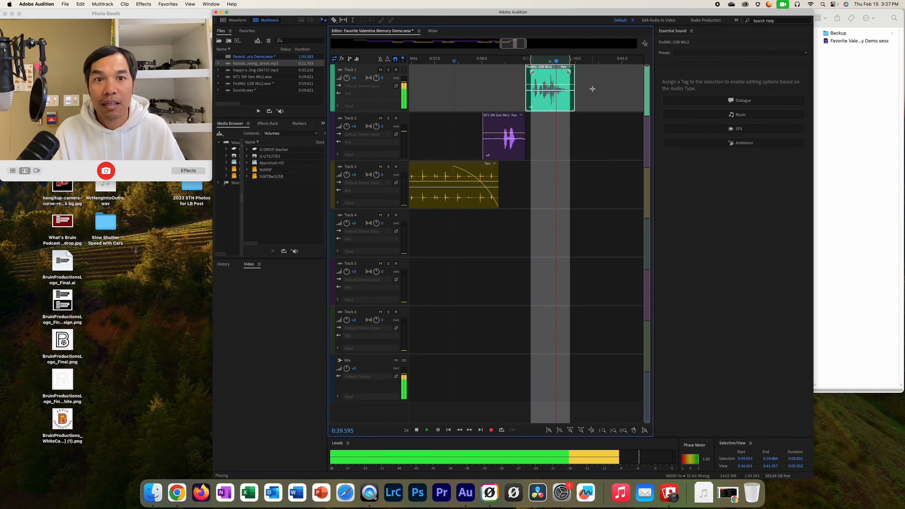
key(space)
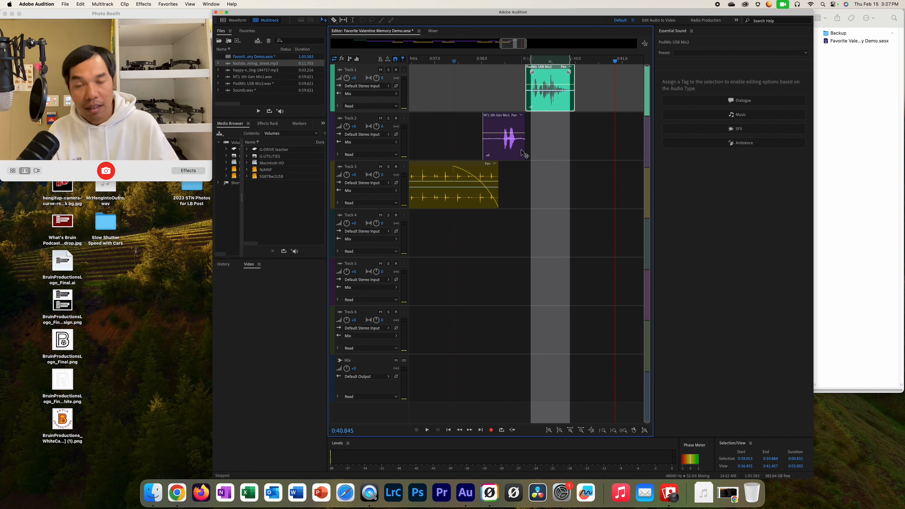
- Select all clips on Tracks 1 to 3 and move them about 15 seconds later
drag(526, 43, 640, 44)
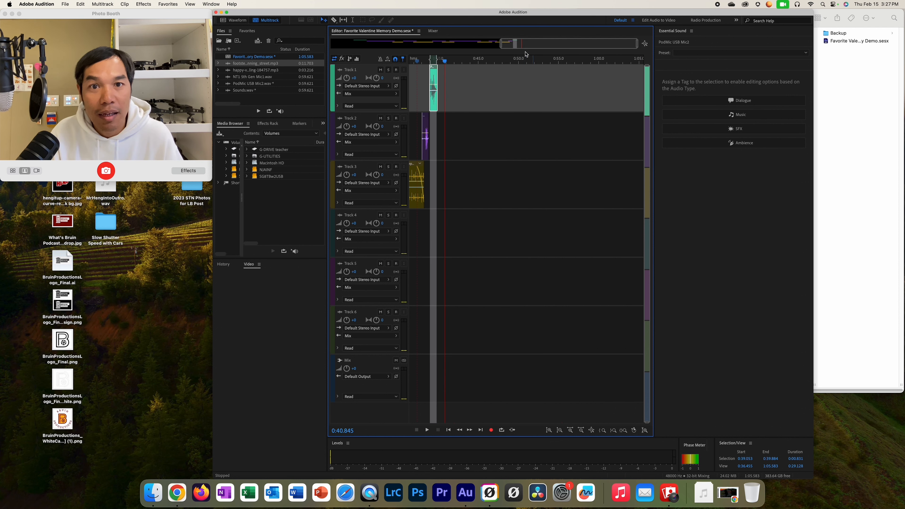
drag(501, 45, 290, 44)
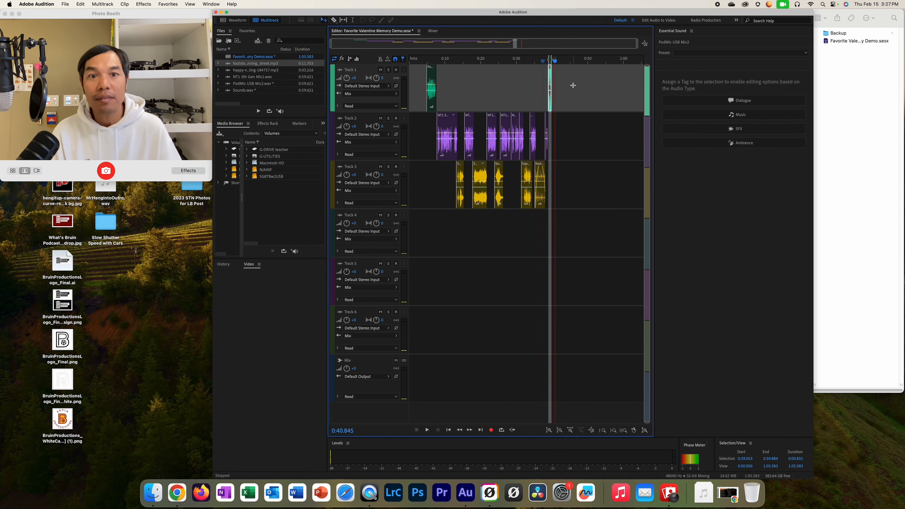
drag(421, 77, 561, 172)
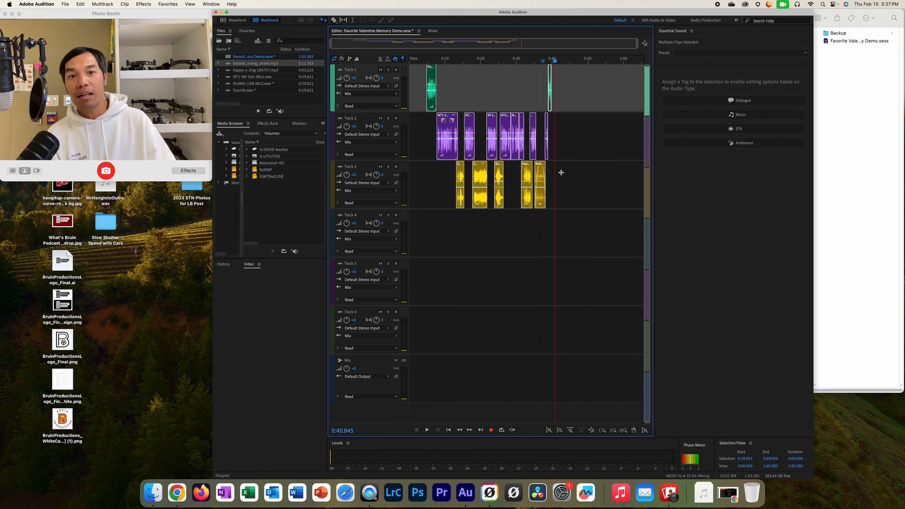
drag(436, 81, 464, 85)
click(455, 84)
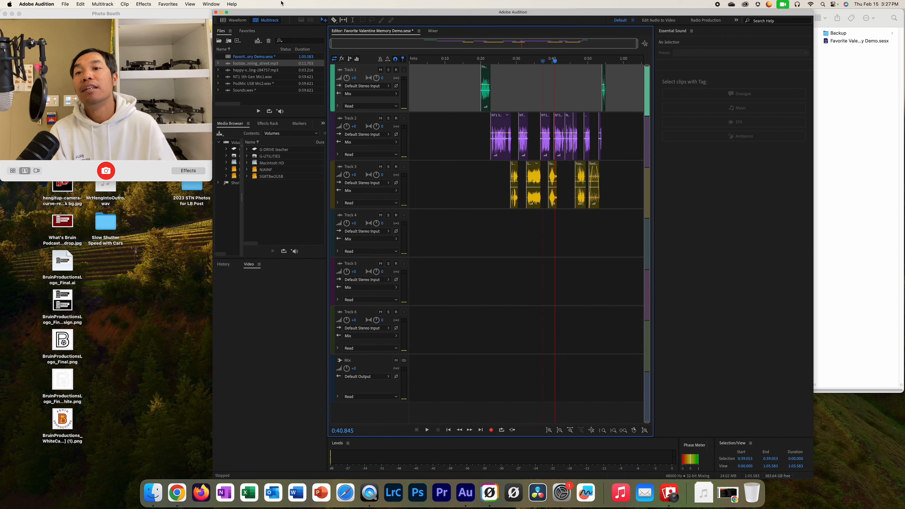
- Import Let's Heng Out Podcast Intro Outro.mp3 from the Podcast folder in Music
click(68, 4)
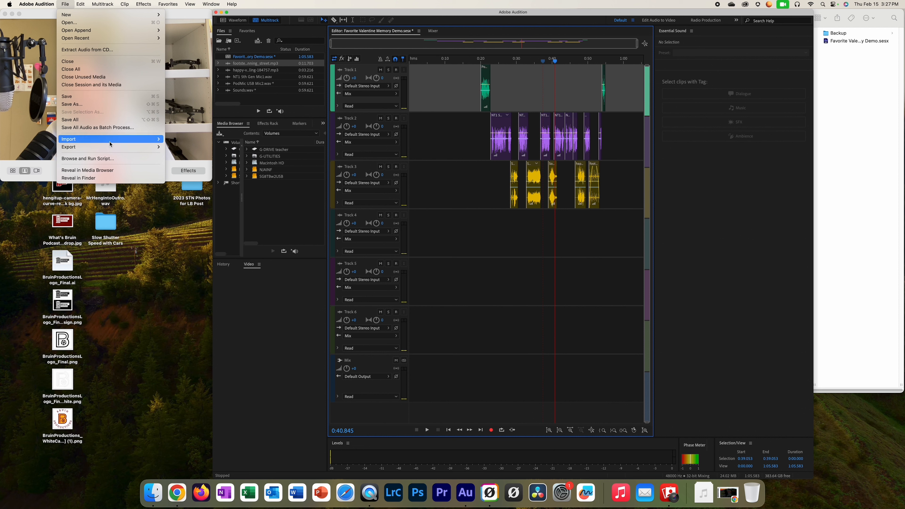
mouse_move(110, 144)
click(178, 144)
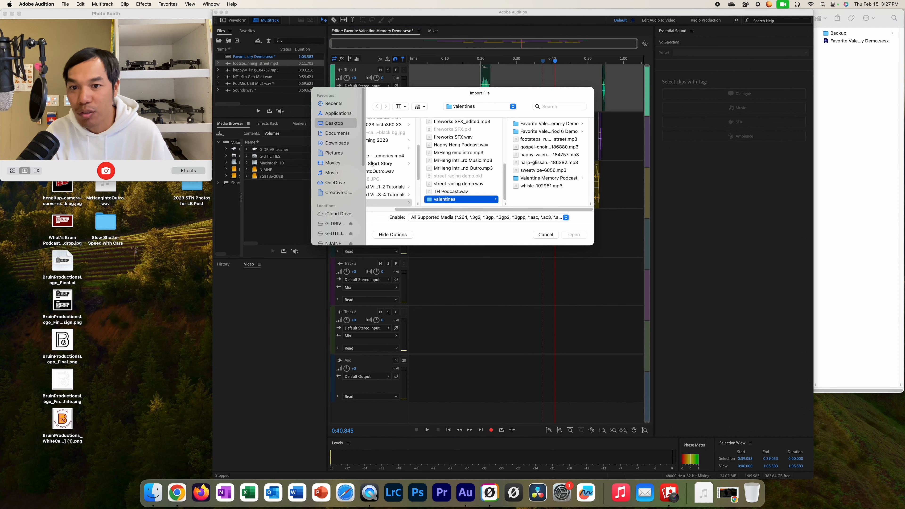
click(331, 172)
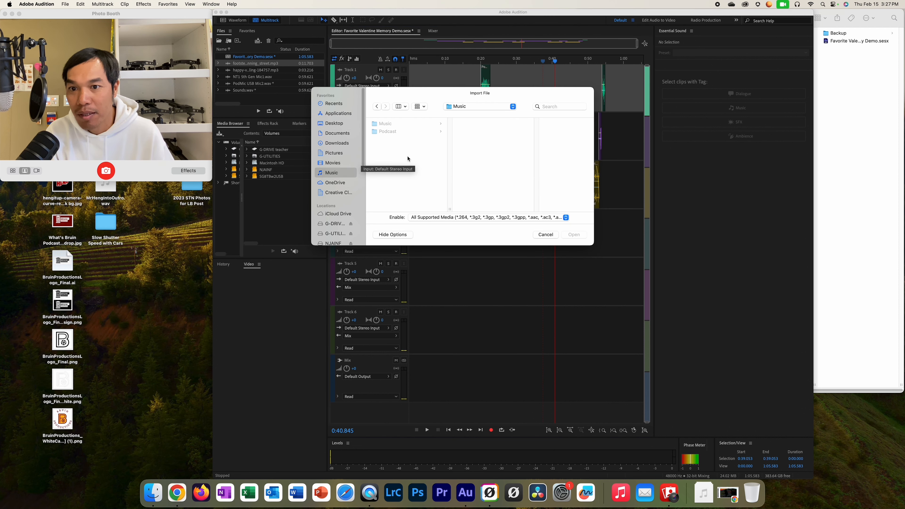
click(389, 133)
click(485, 139)
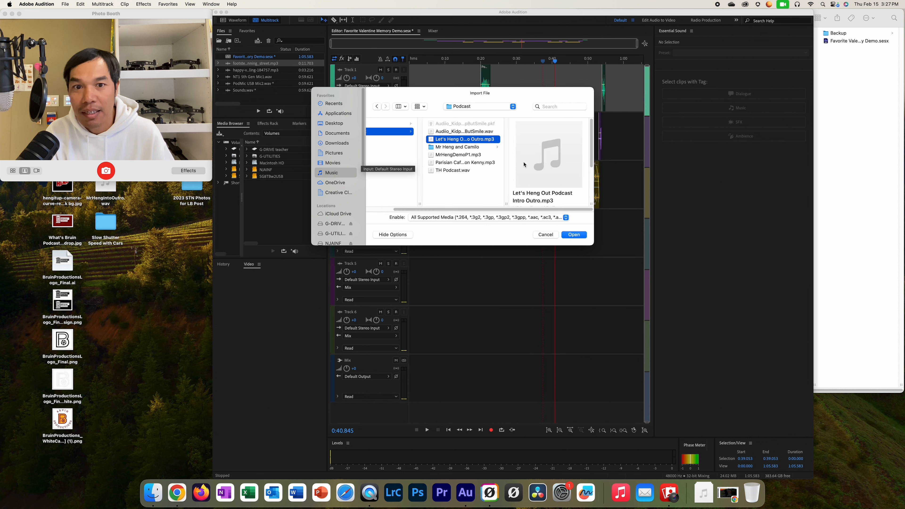
click(574, 235)
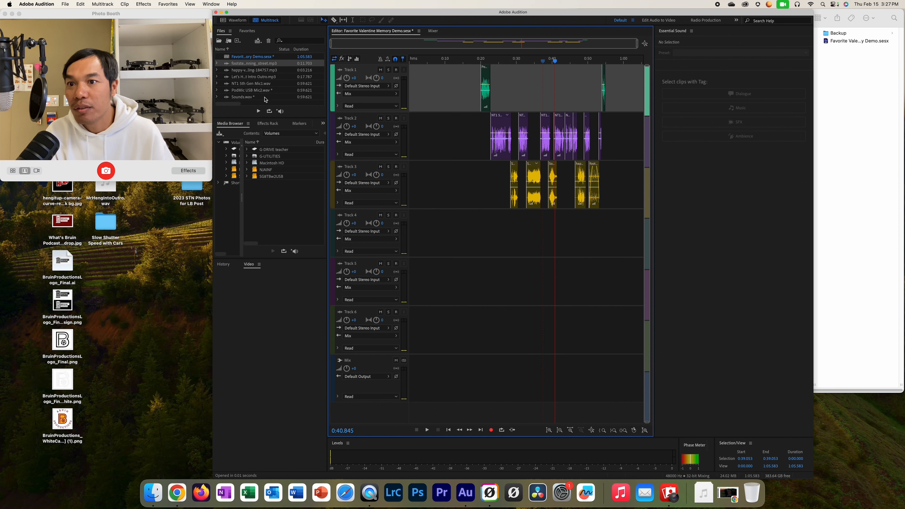
- Place the Intro Outro clip at the start of Track 4, shift all other clips to begin at its end, and play the transition
drag(231, 79, 366, 233)
drag(463, 83, 622, 185)
drag(485, 82, 478, 82)
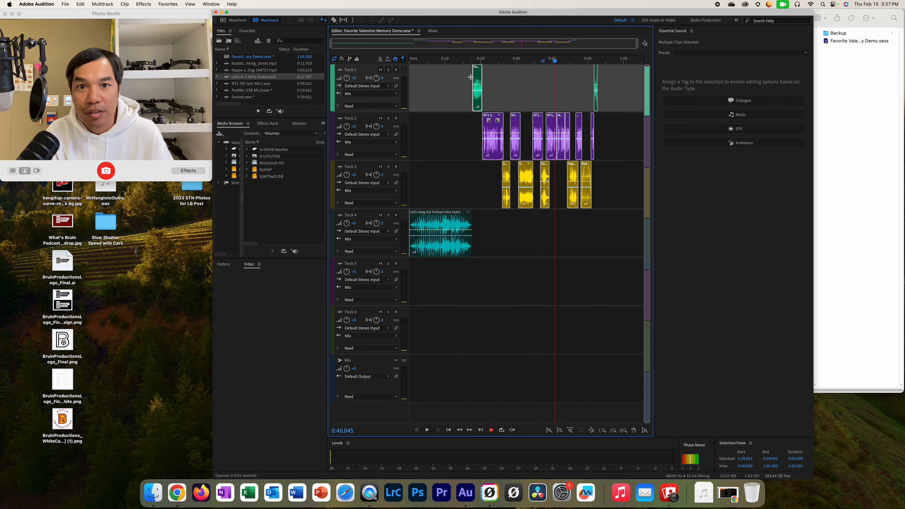
click(463, 60)
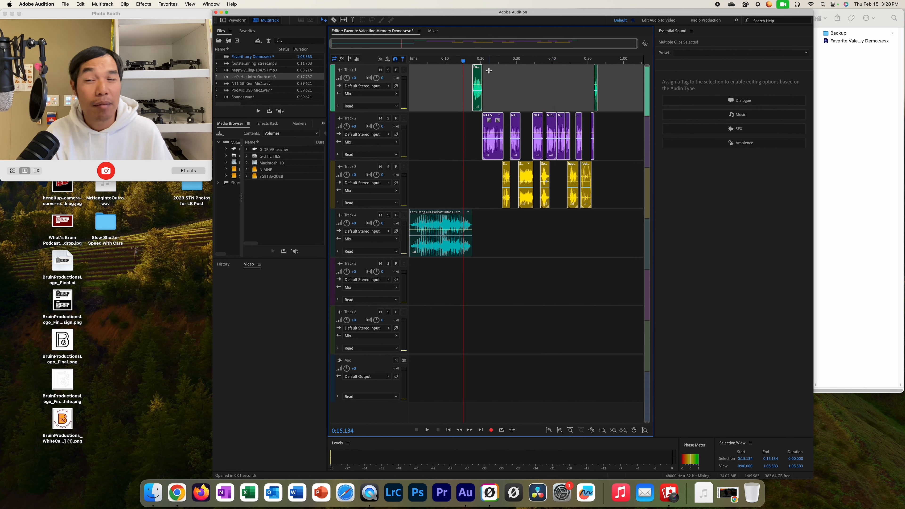
key(space)
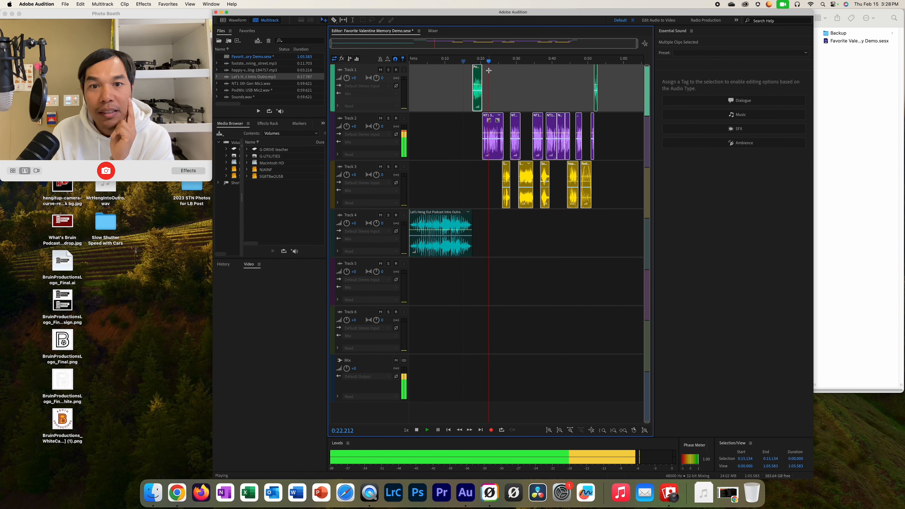
key(space)
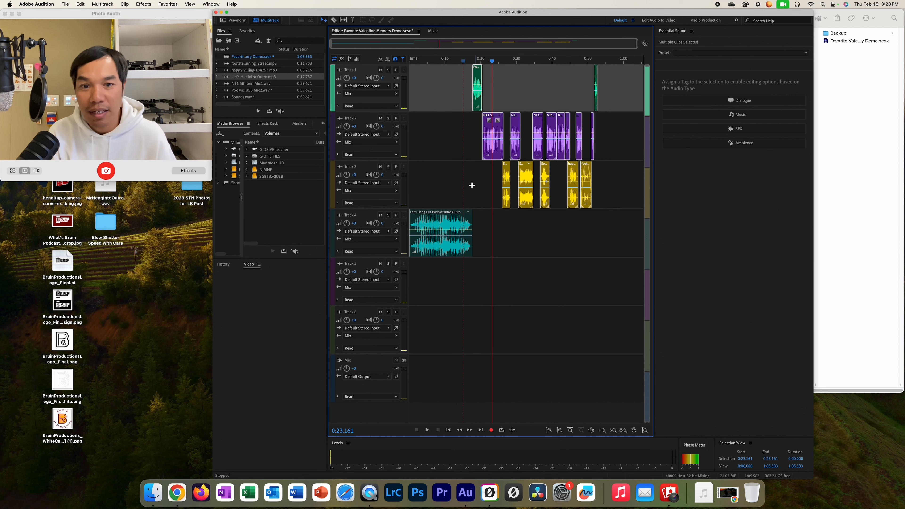
- Add a second copy of the Intro Outro clip to Track 4, starting at 0:52.526 after the last PodMic clip, and play the transition
click(441, 223)
drag(230, 77, 597, 228)
click(597, 65)
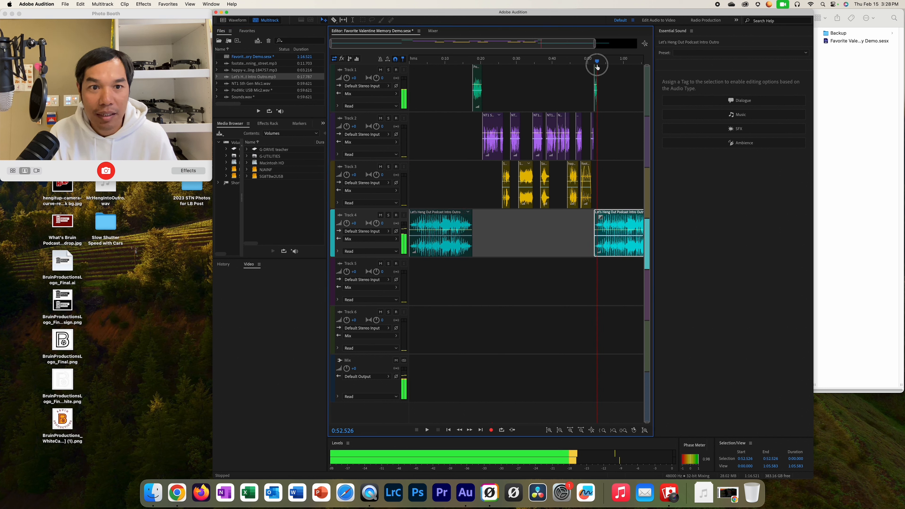
drag(332, 43, 524, 43)
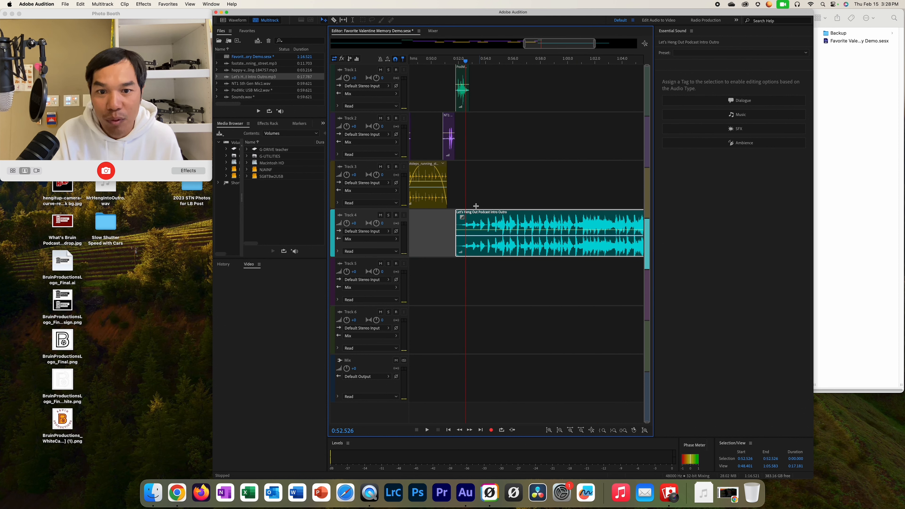
drag(474, 219, 485, 220)
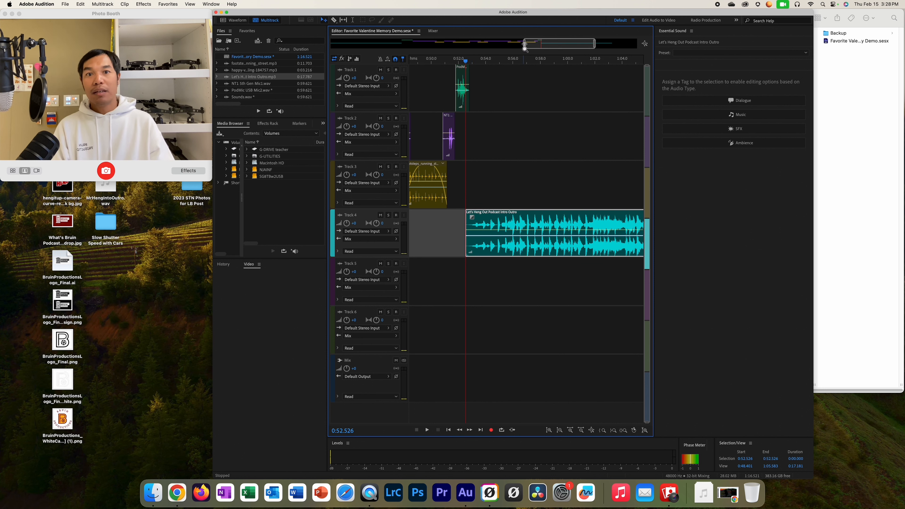
drag(523, 43, 383, 44)
click(577, 63)
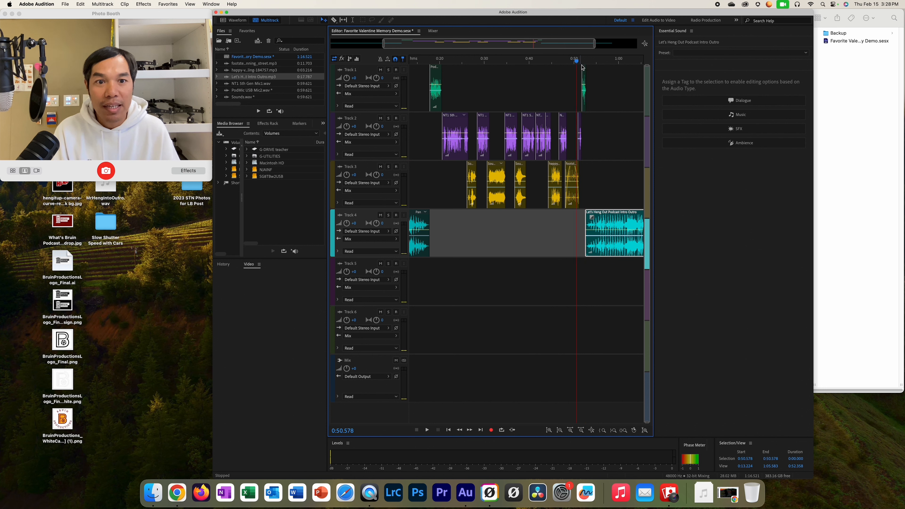
key(space)
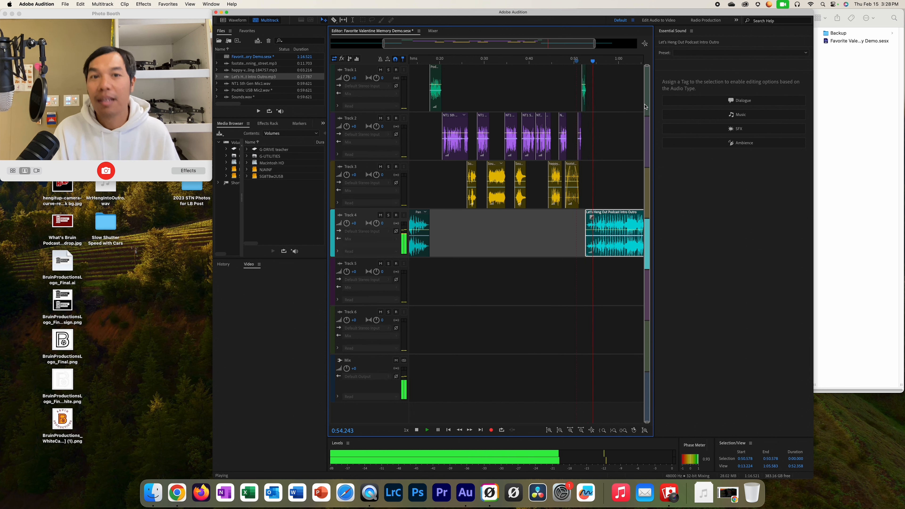
key(space)
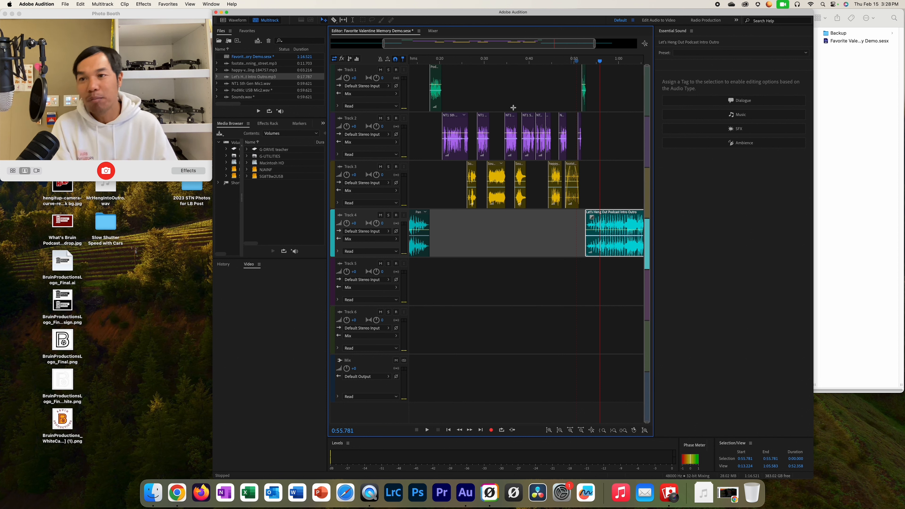
- Import sweetvibe-6856.mp3 from the valentines folder inside the Podcast folder on the Desktop
click(64, 5)
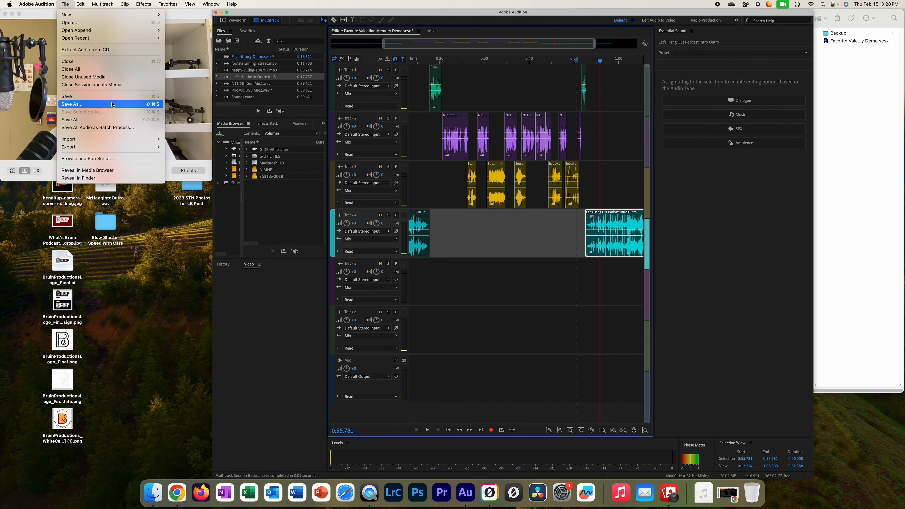
mouse_move(122, 139)
click(210, 139)
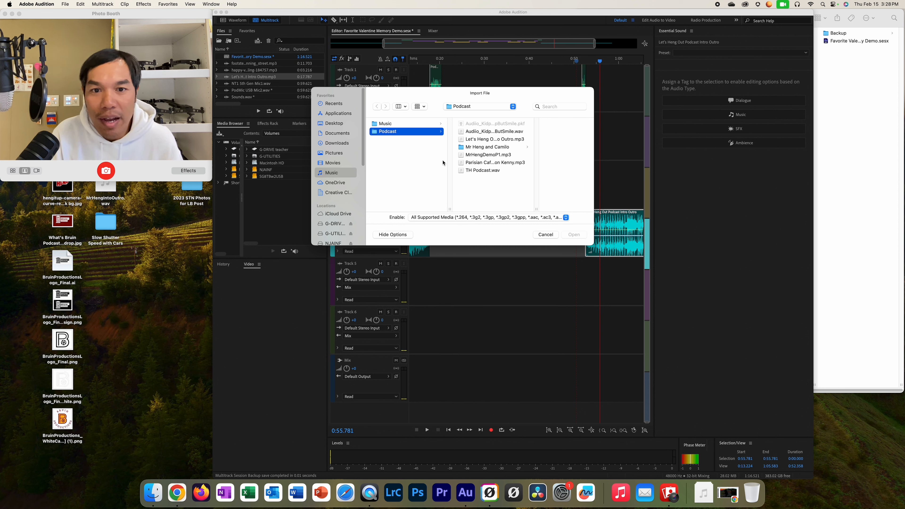
click(339, 122)
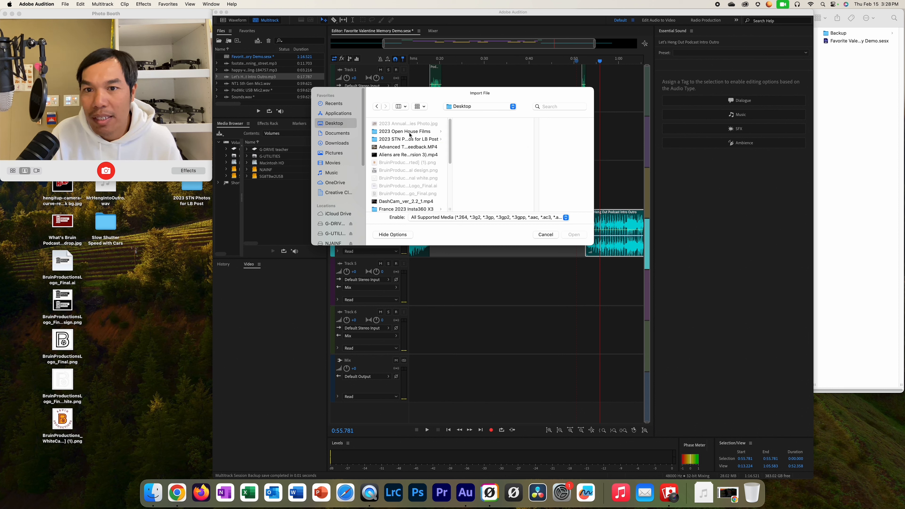
scroll(445, 171, down, 10)
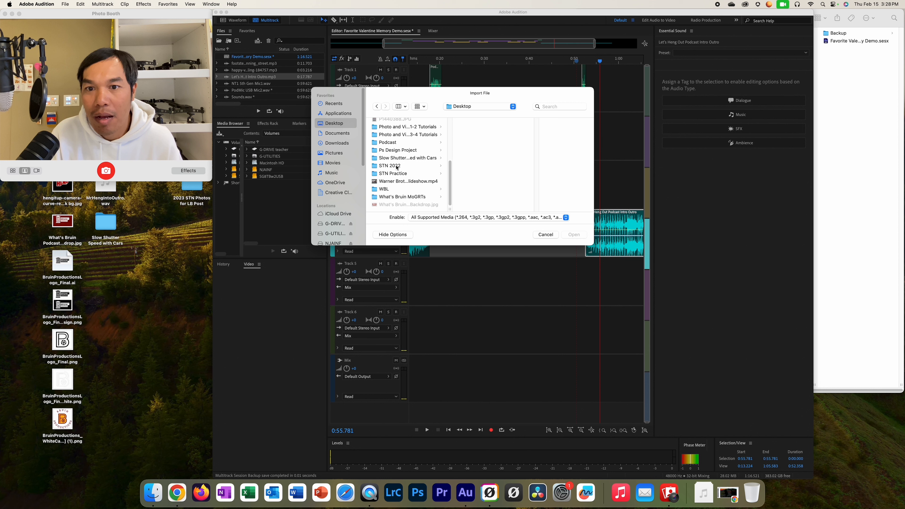
click(393, 143)
drag(536, 145, 534, 194)
click(477, 204)
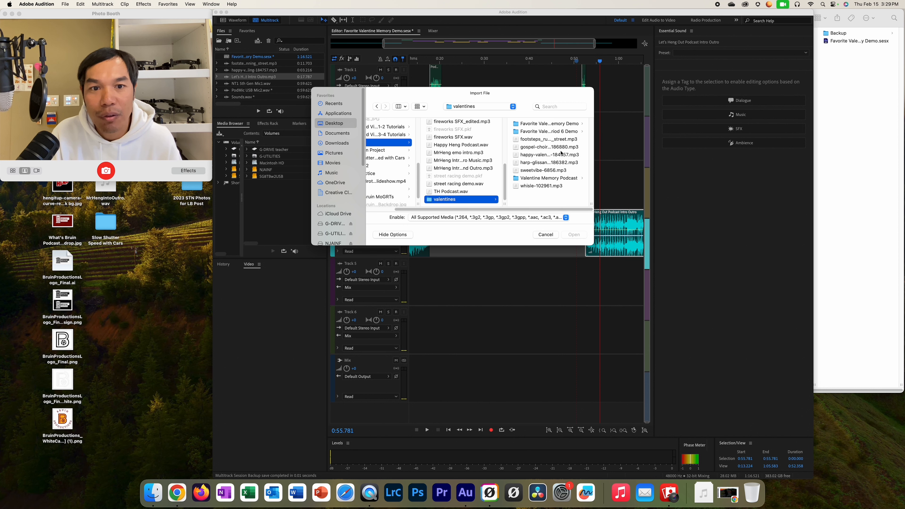
click(526, 171)
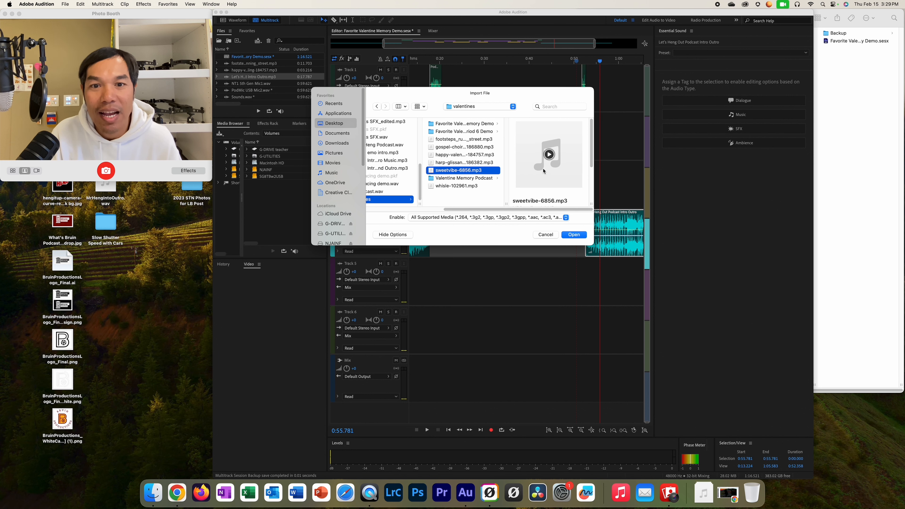
click(574, 234)
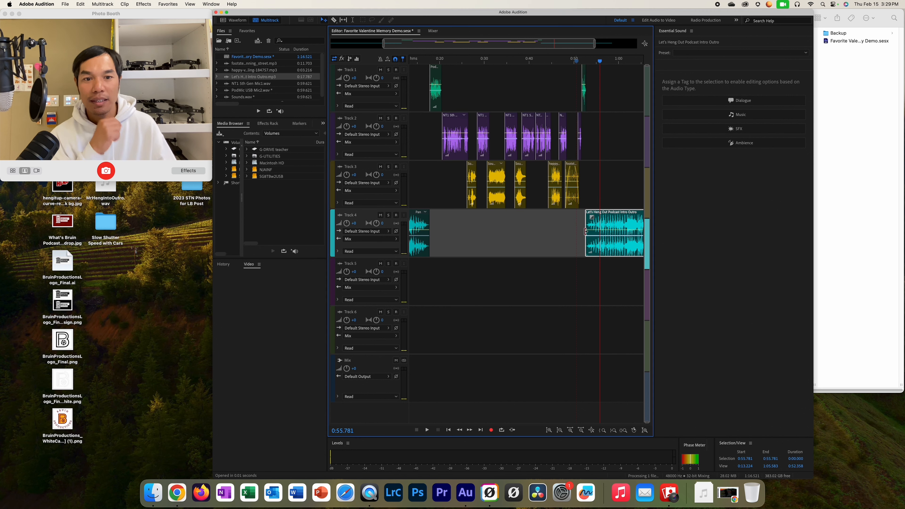
- Place the sweetvibe music on Track 5, starting with the first NT1 clip, and accept a copy conformed to the session's sample rate
scroll(237, 96, down, 2)
click(229, 100)
drag(228, 99, 443, 296)
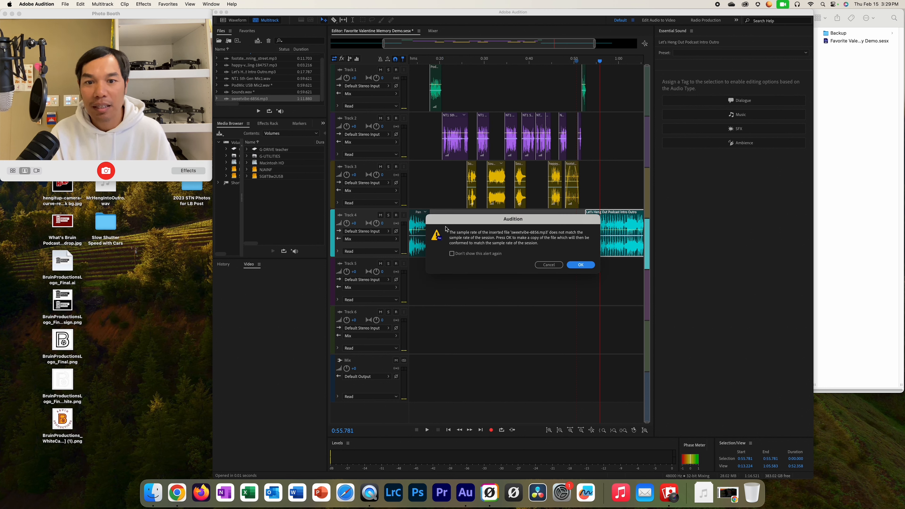
click(578, 267)
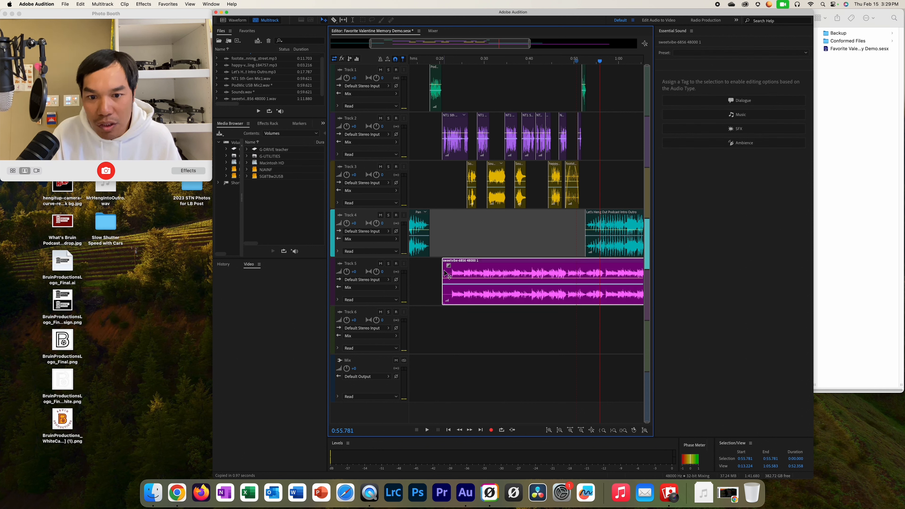
- Trim the quiet opening off the sweetvibe clip, realign its start with the first NT1 clip, and add a short fade-in
click(334, 19)
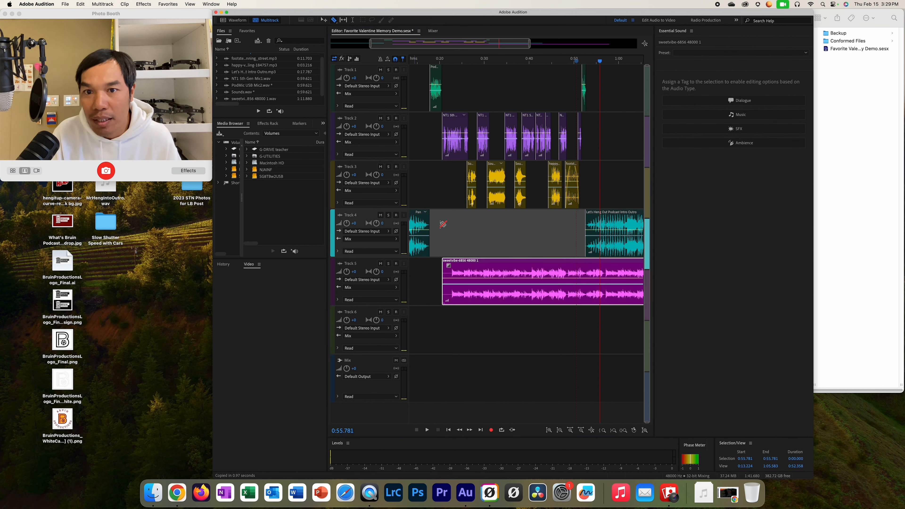
click(452, 274)
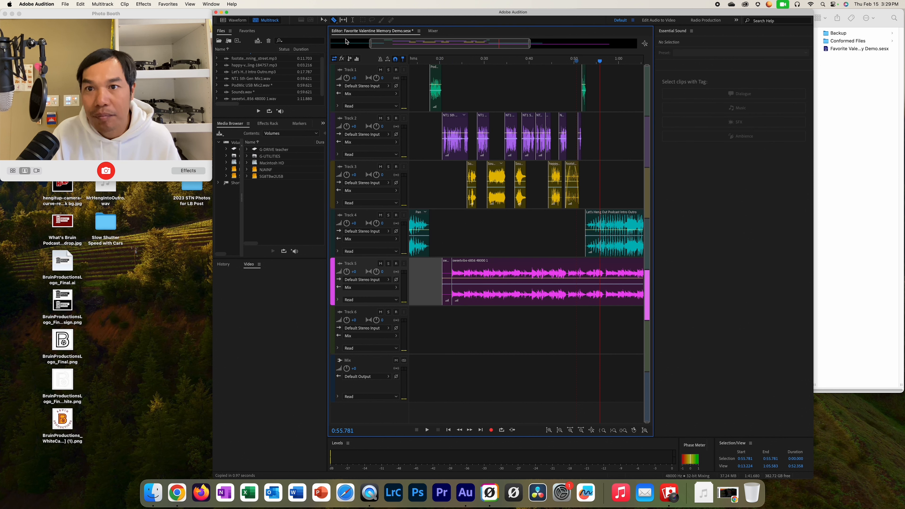
click(322, 21)
click(446, 269)
key(Delete)
drag(497, 268, 461, 265)
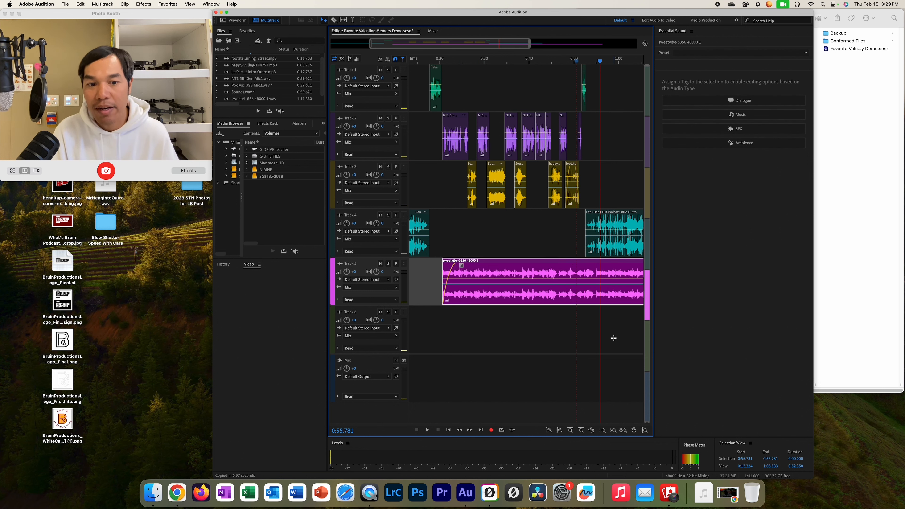
- Cut off the sweetvibe clip just before the Track 4 outro begins and add a short fade-out at its end
click(334, 20)
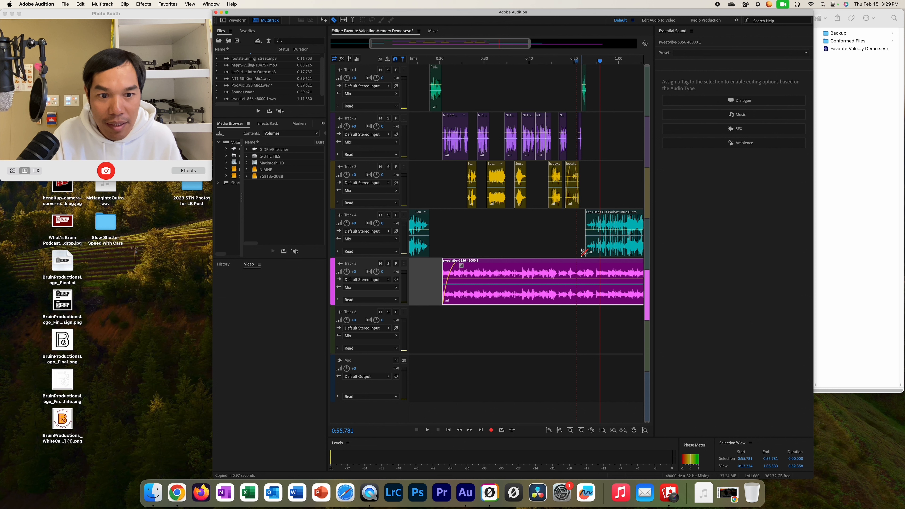
click(584, 269)
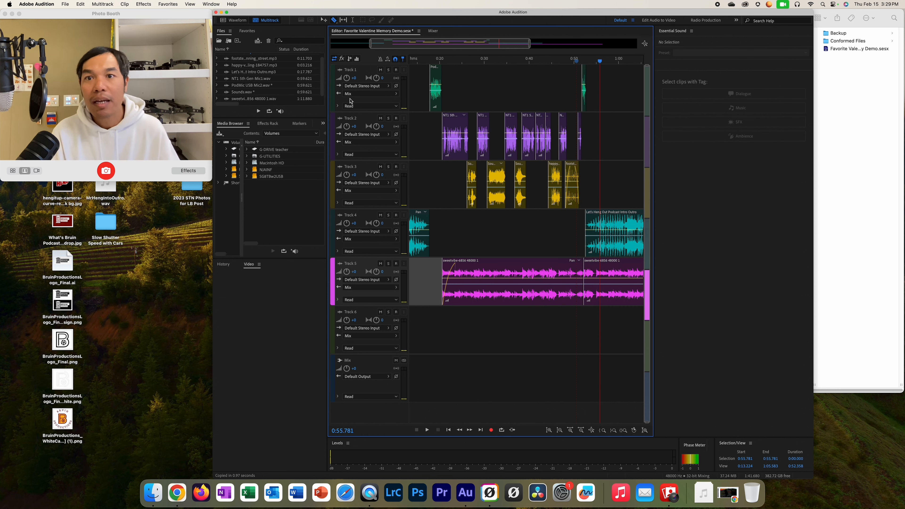
click(323, 21)
click(615, 271)
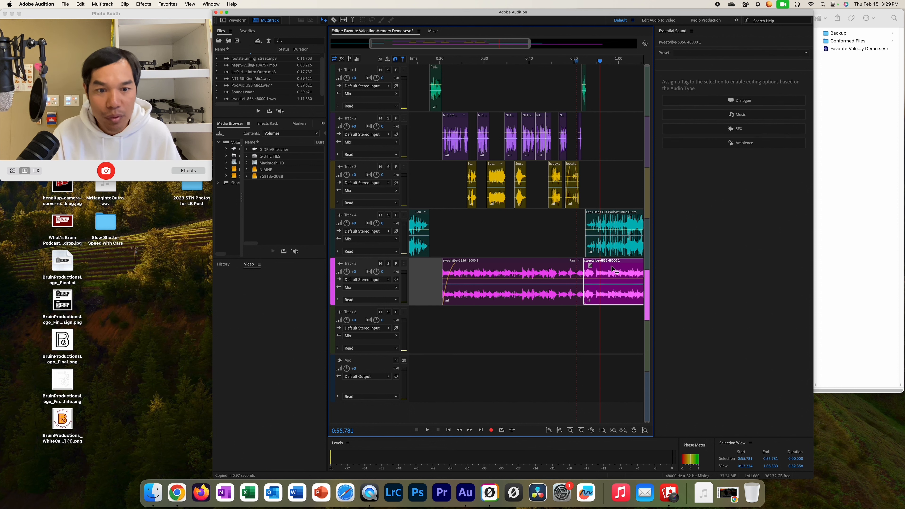
key(Delete)
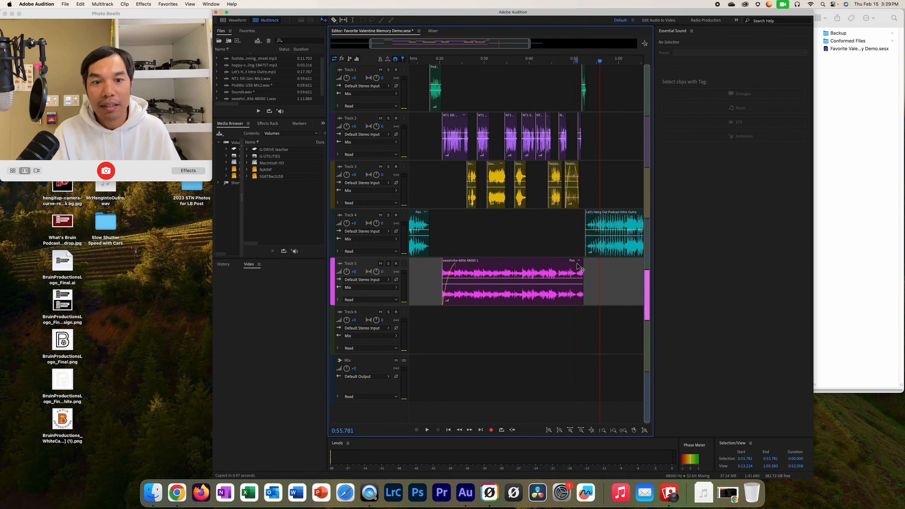
click(548, 268)
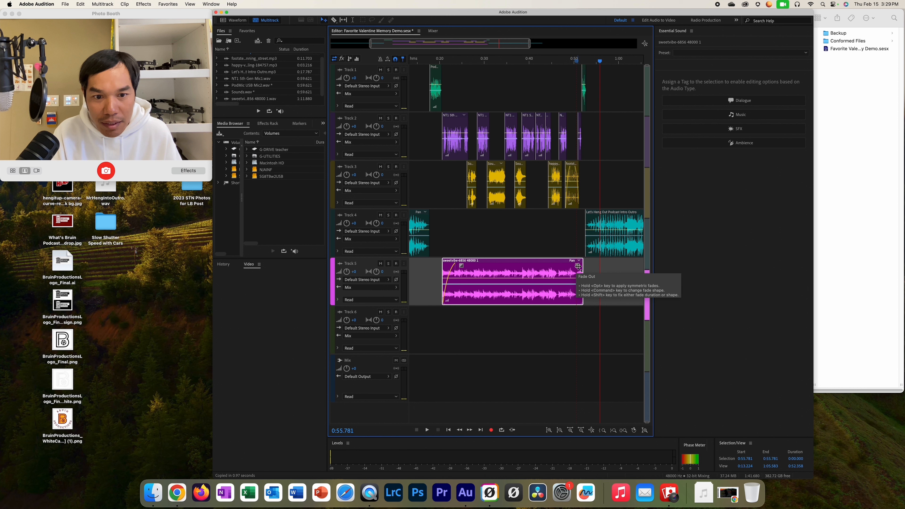
drag(577, 265, 565, 267)
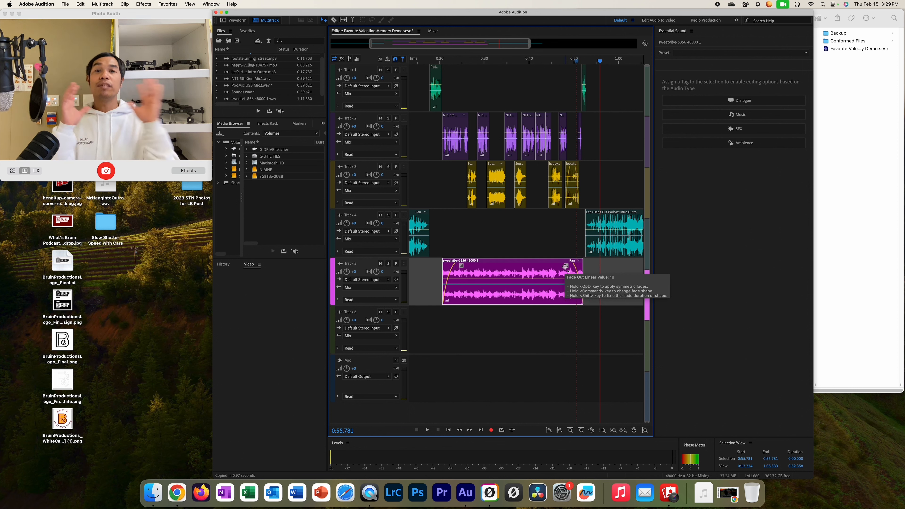
- Play the session from about 0:29 to check the background music's level against the voices
click(482, 61)
key(space)
click(480, 61)
key(space)
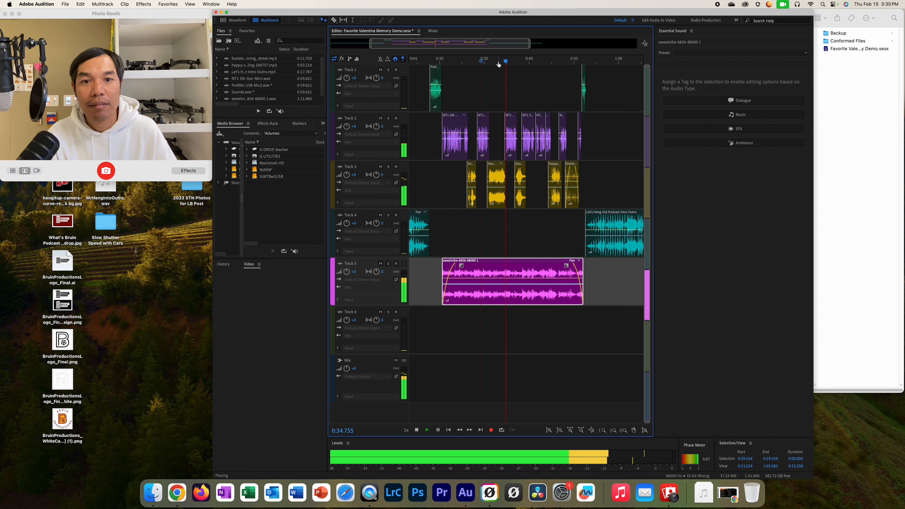
key(space)
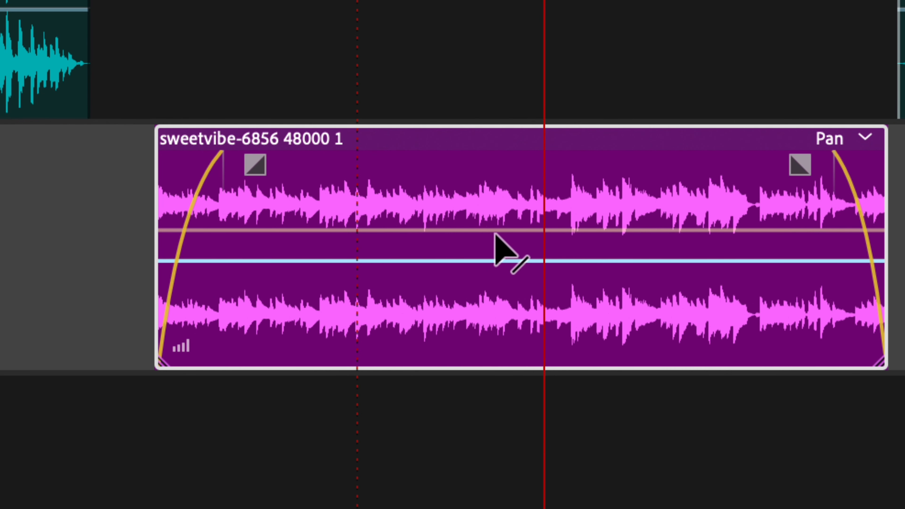
- Lower the volume envelope of the sweetvibe clip on Track 5 well below the voices and play the mix from about 0:25
click(487, 230)
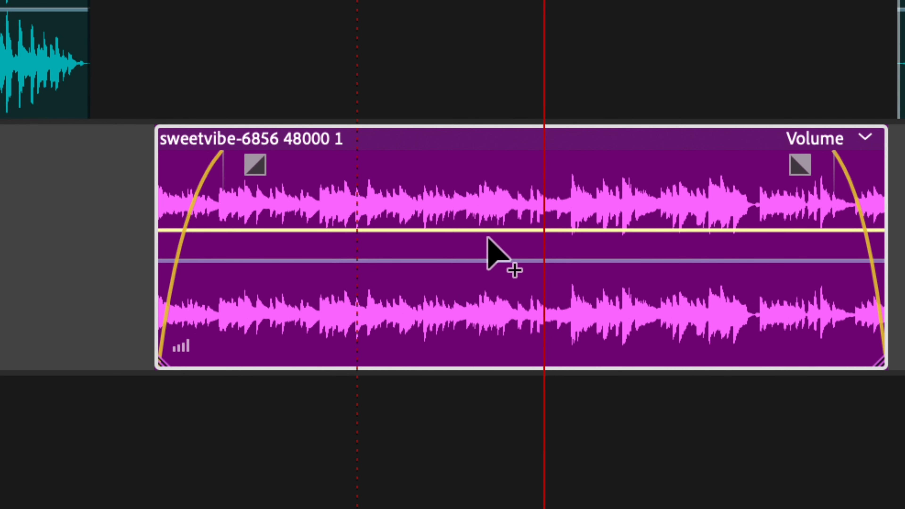
drag(475, 228, 477, 303)
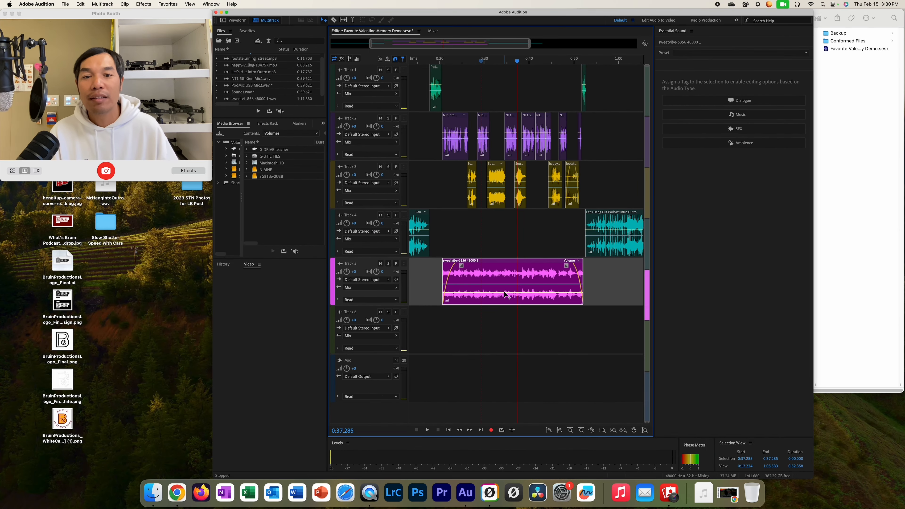
drag(518, 61, 465, 70)
key(space)
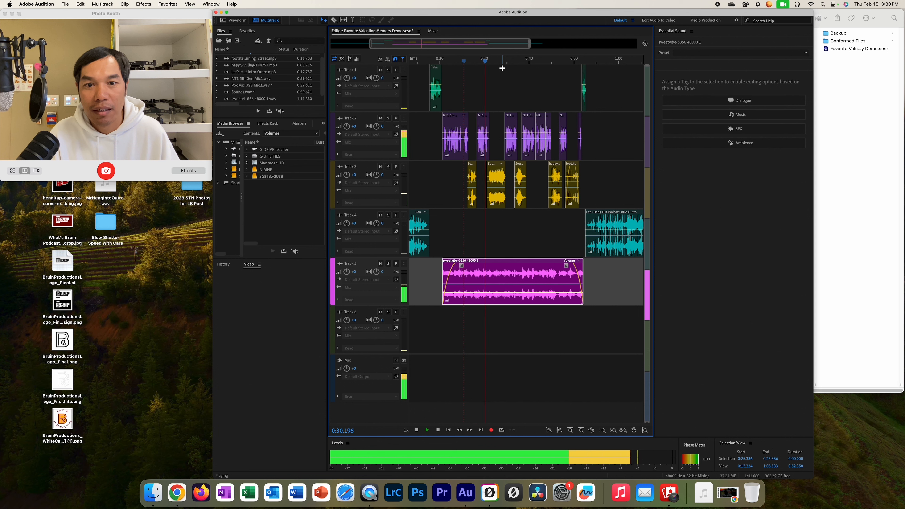
key(space)
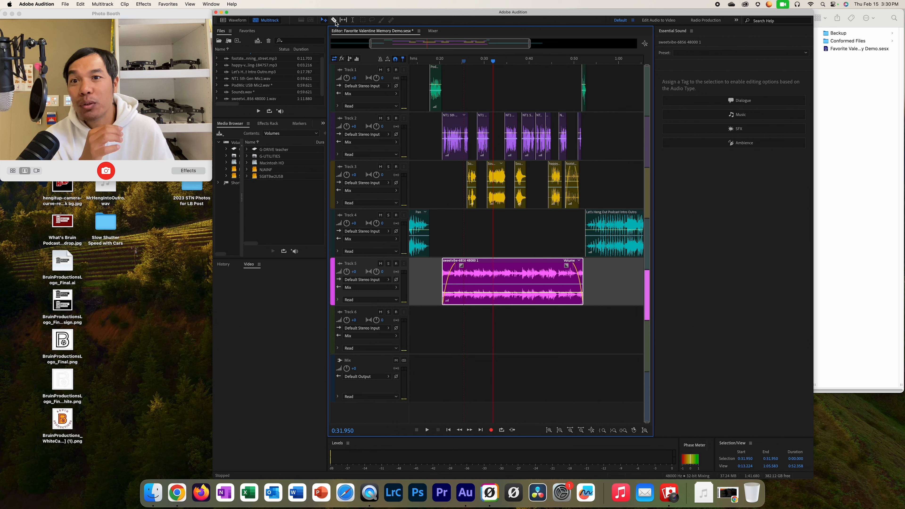
- Activate the Time Selection tool
click(352, 21)
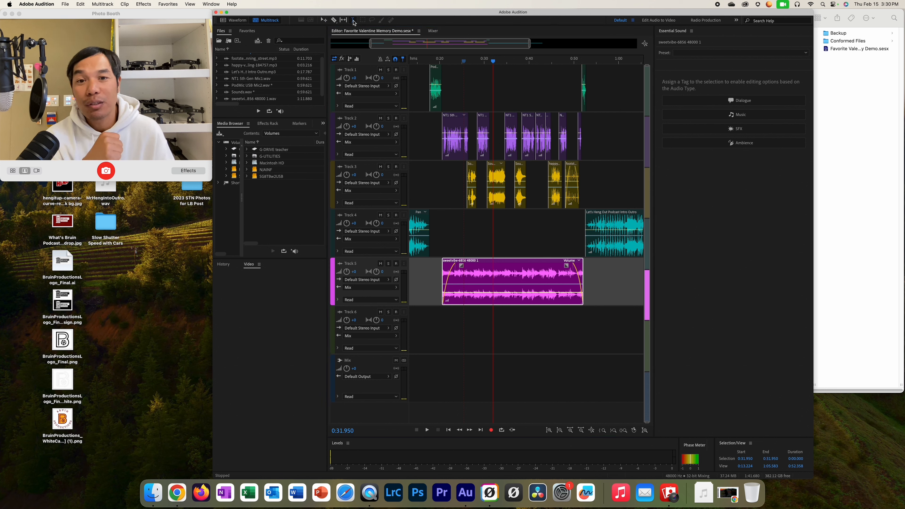